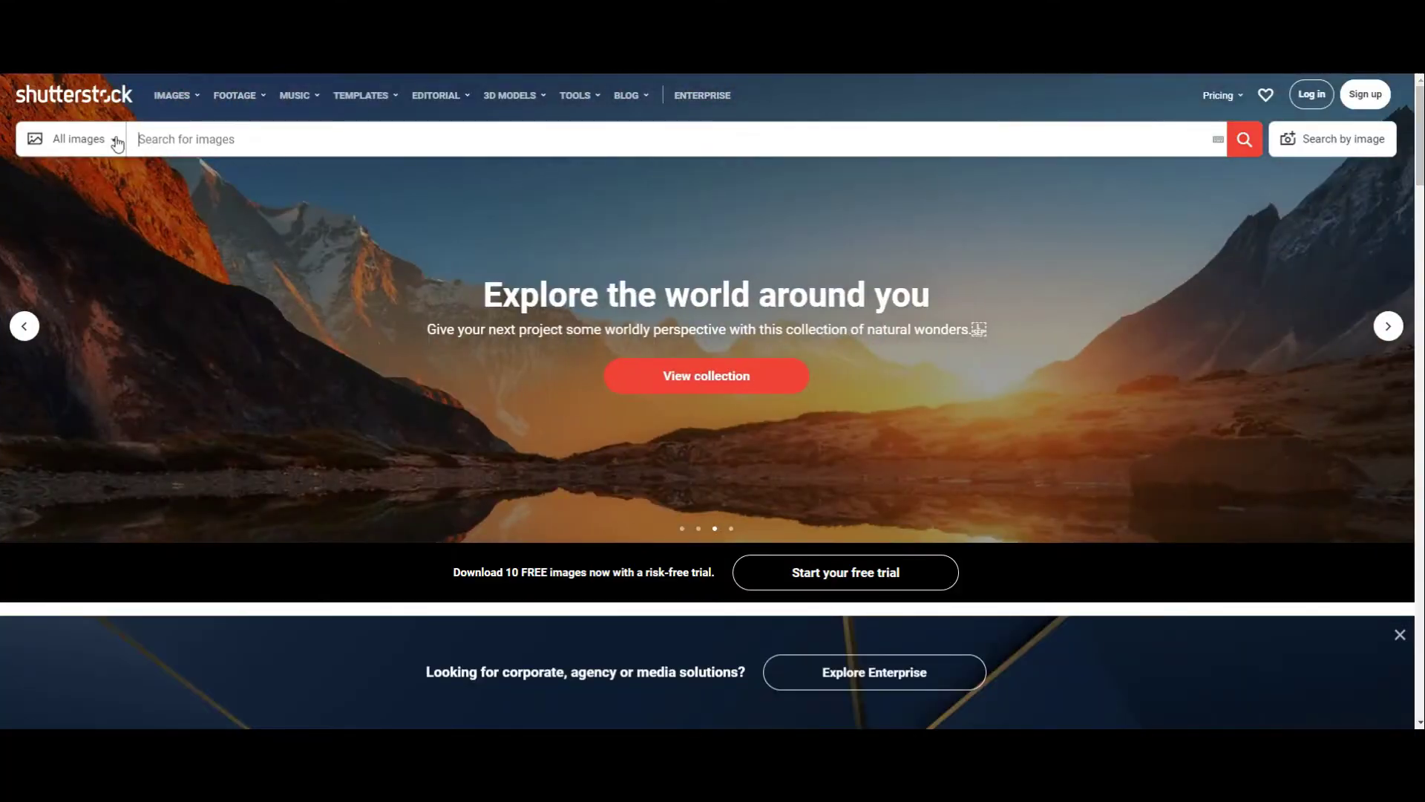
Search Shutterstock footage for 'green screen background' and open the kitten-on-green-screen clip.
click(117, 144)
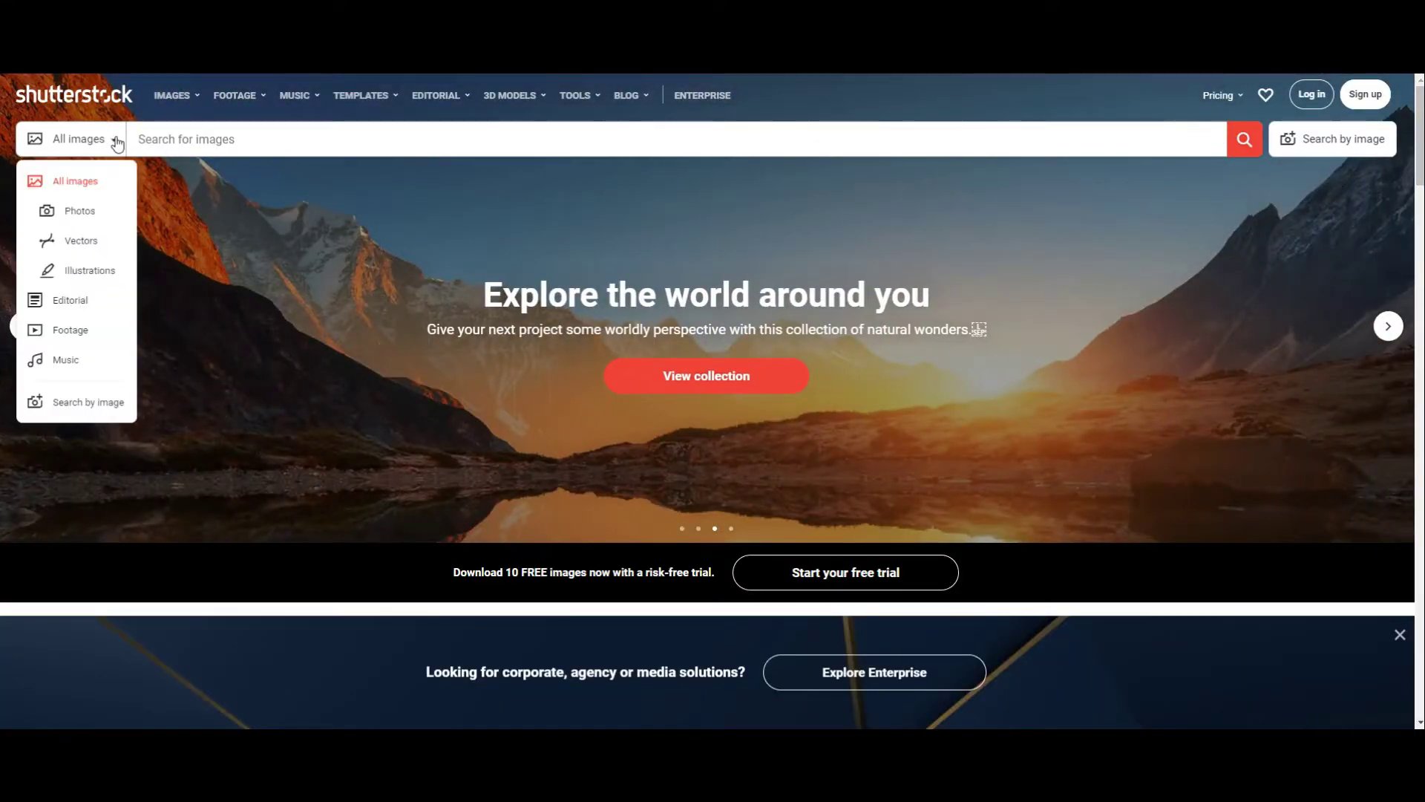
click(65, 330)
click(161, 142)
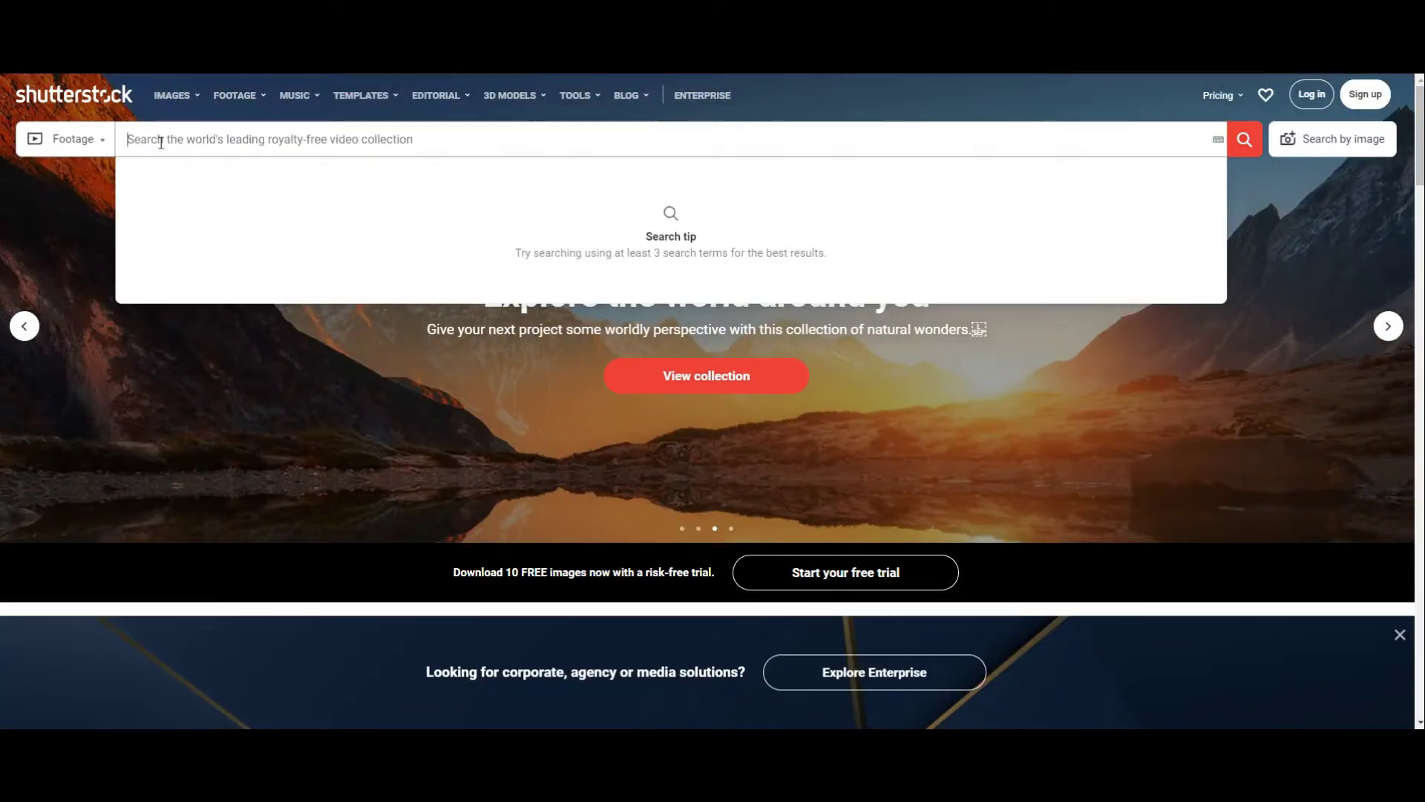
text(green scree)
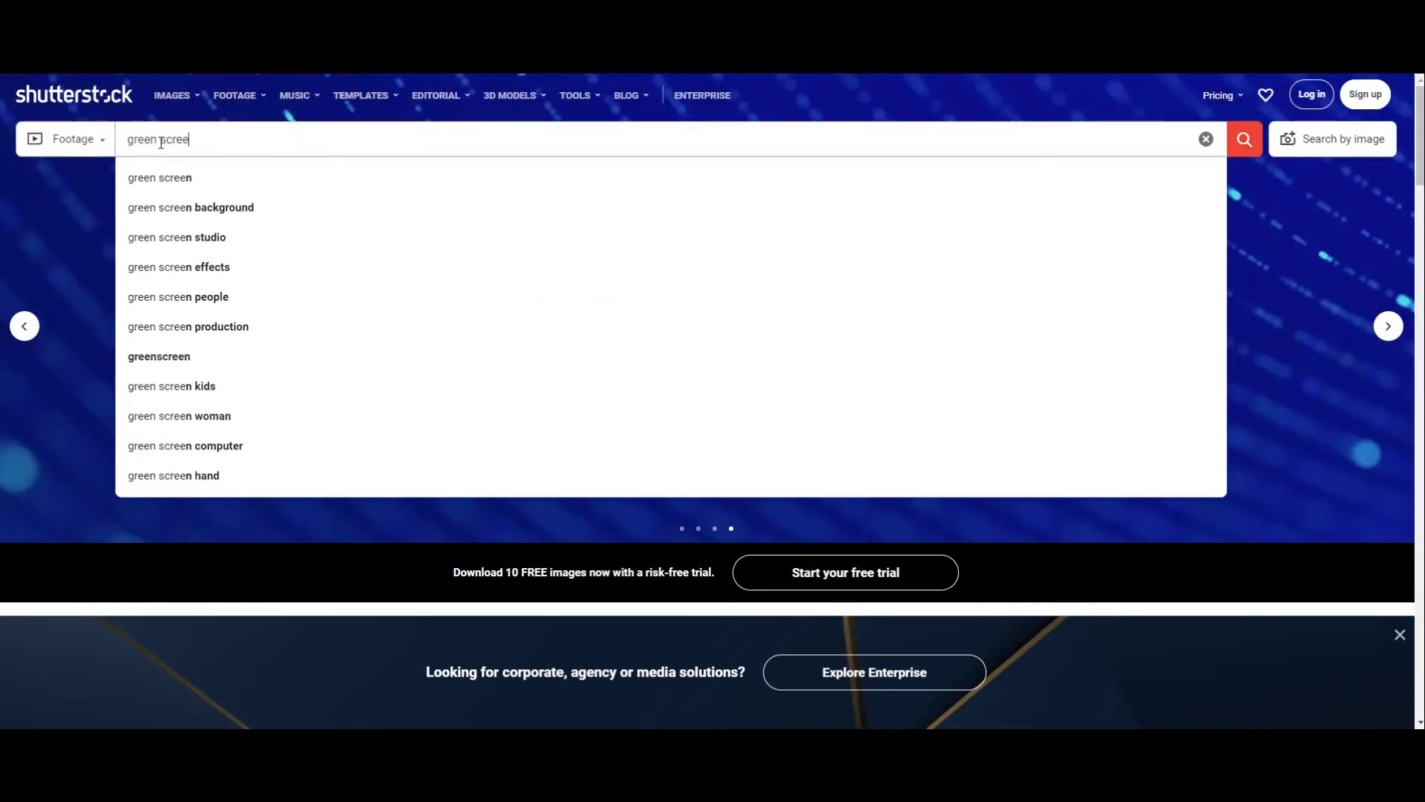
text(n)
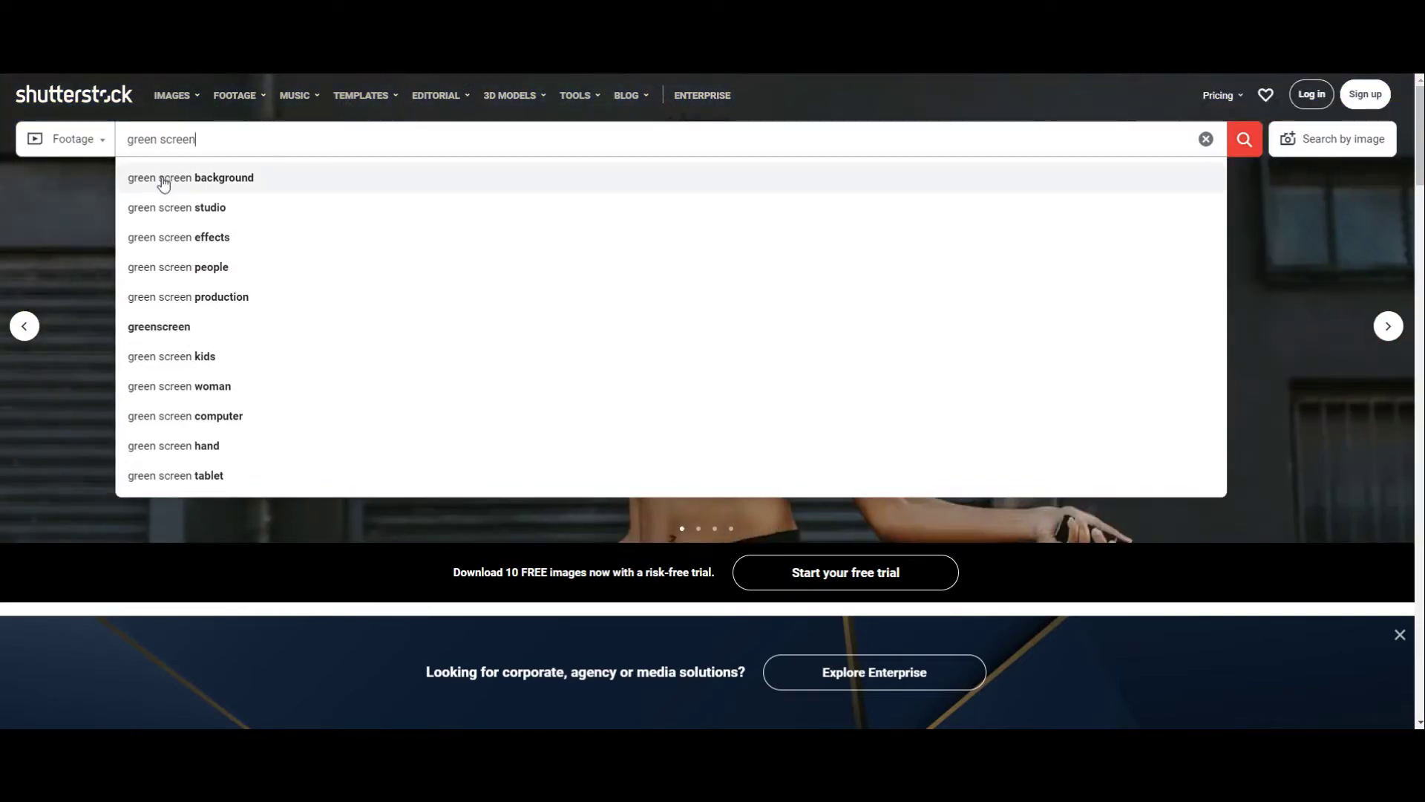
click(166, 184)
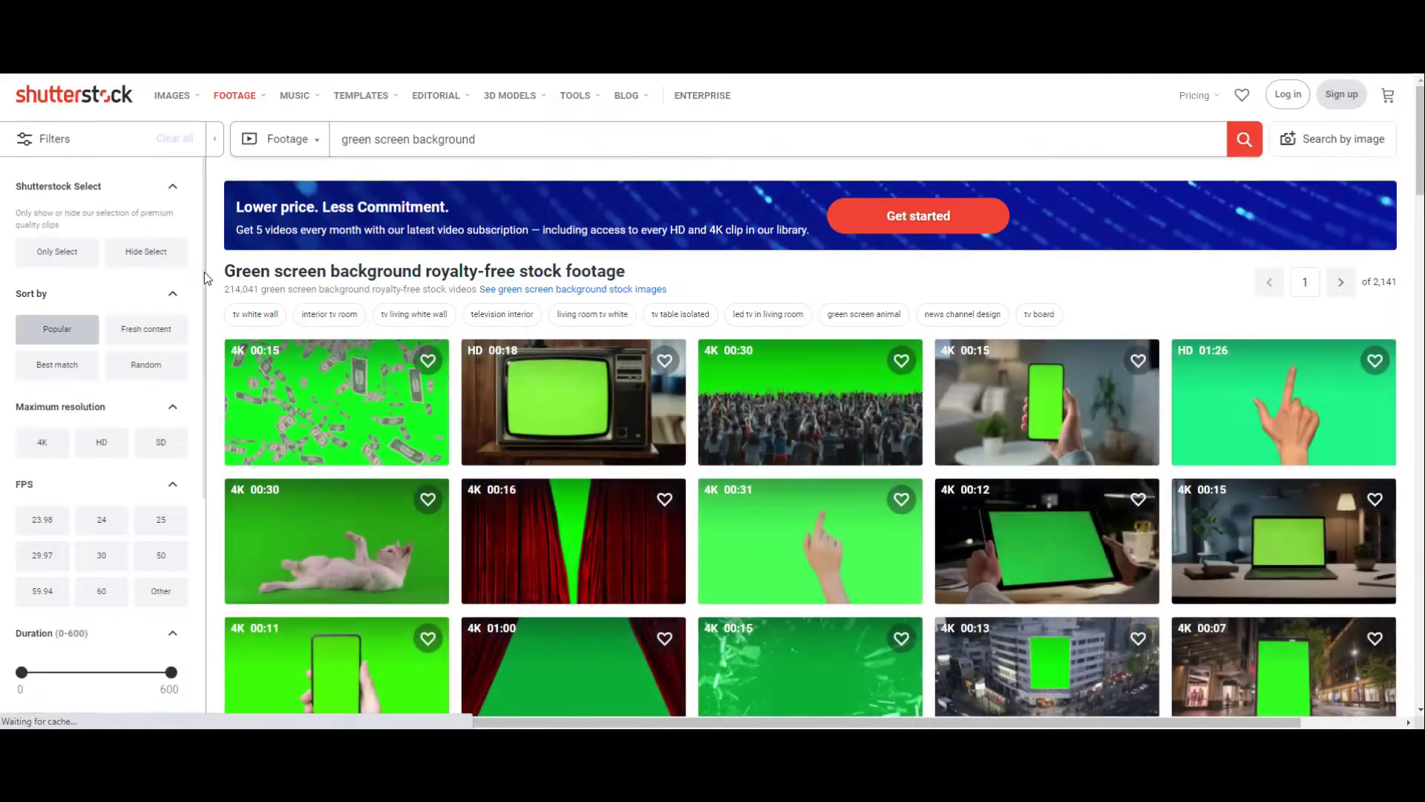
scroll(210, 274, down, 2)
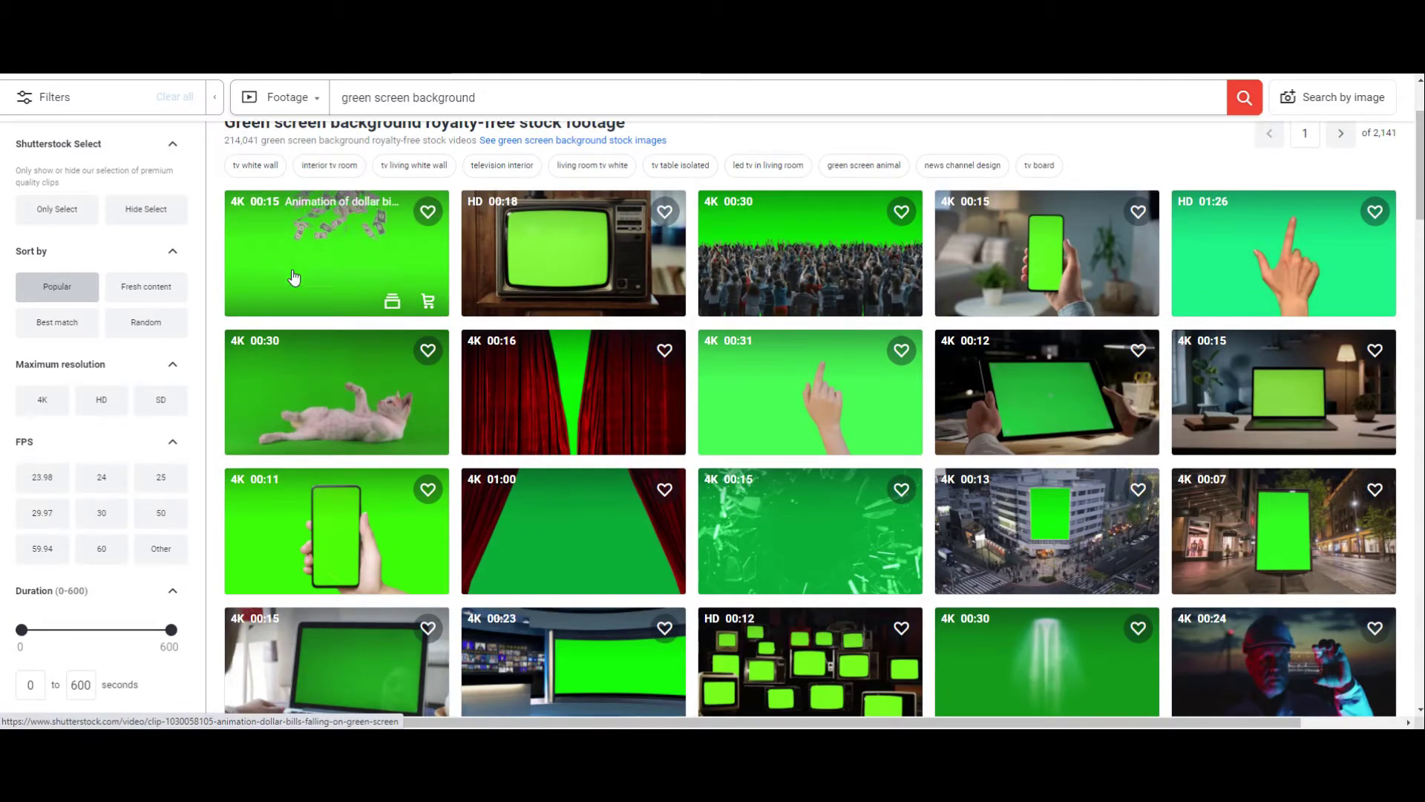
click(336, 392)
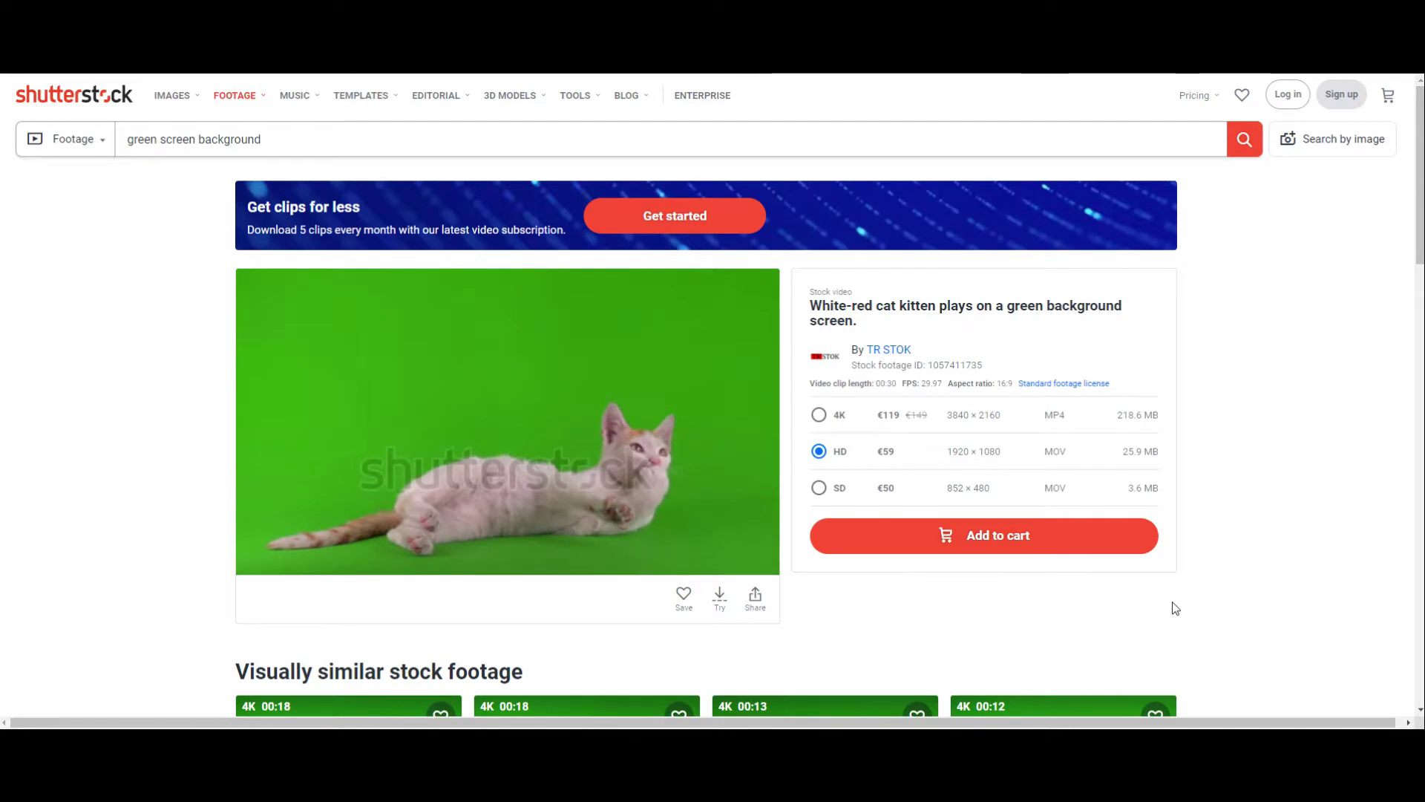
Scroll down the kitten clip's detail page.
scroll(1269, 598, down, 5)
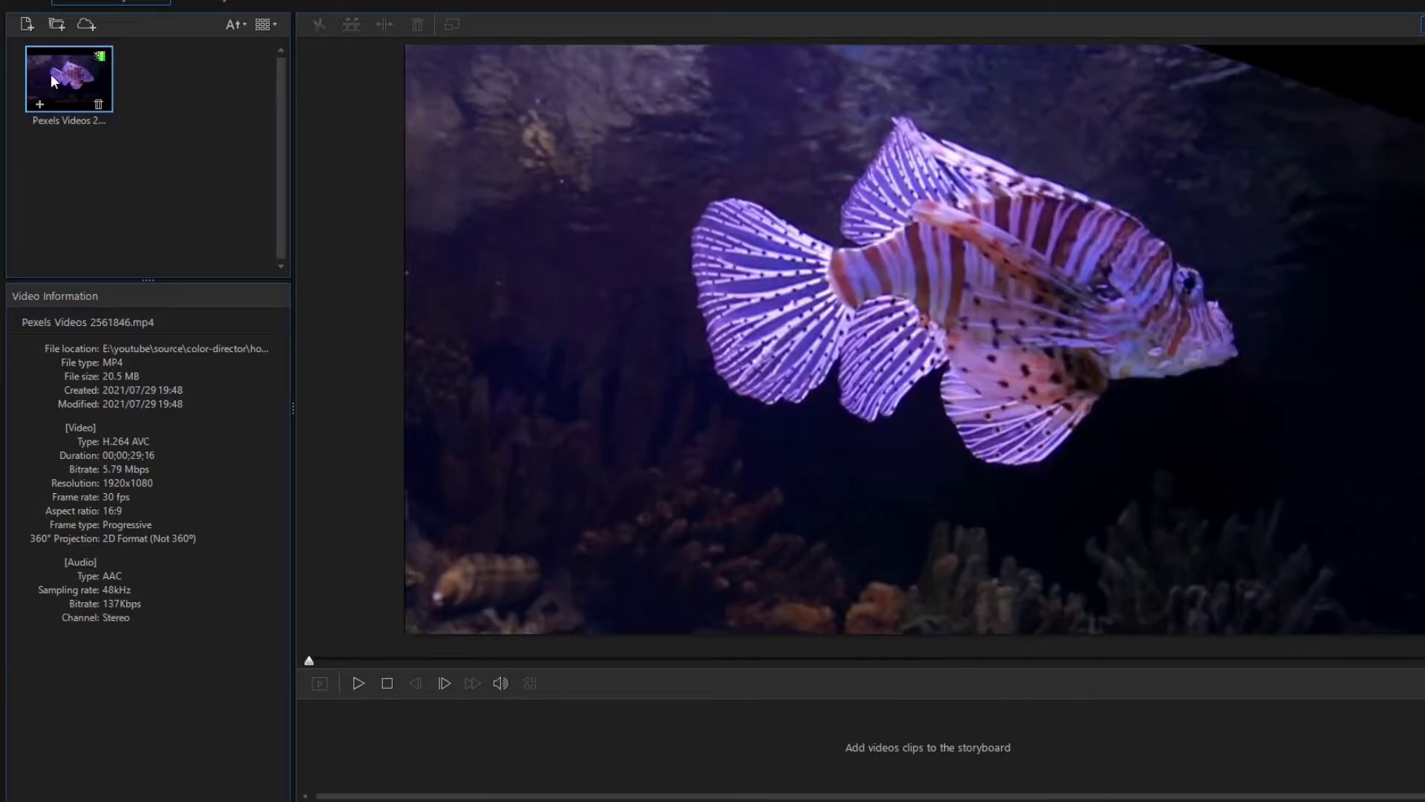
Add Pexels Videos 2561846.mp4 to the storyboard and preview its later frames.
drag(156, 229, 326, 744)
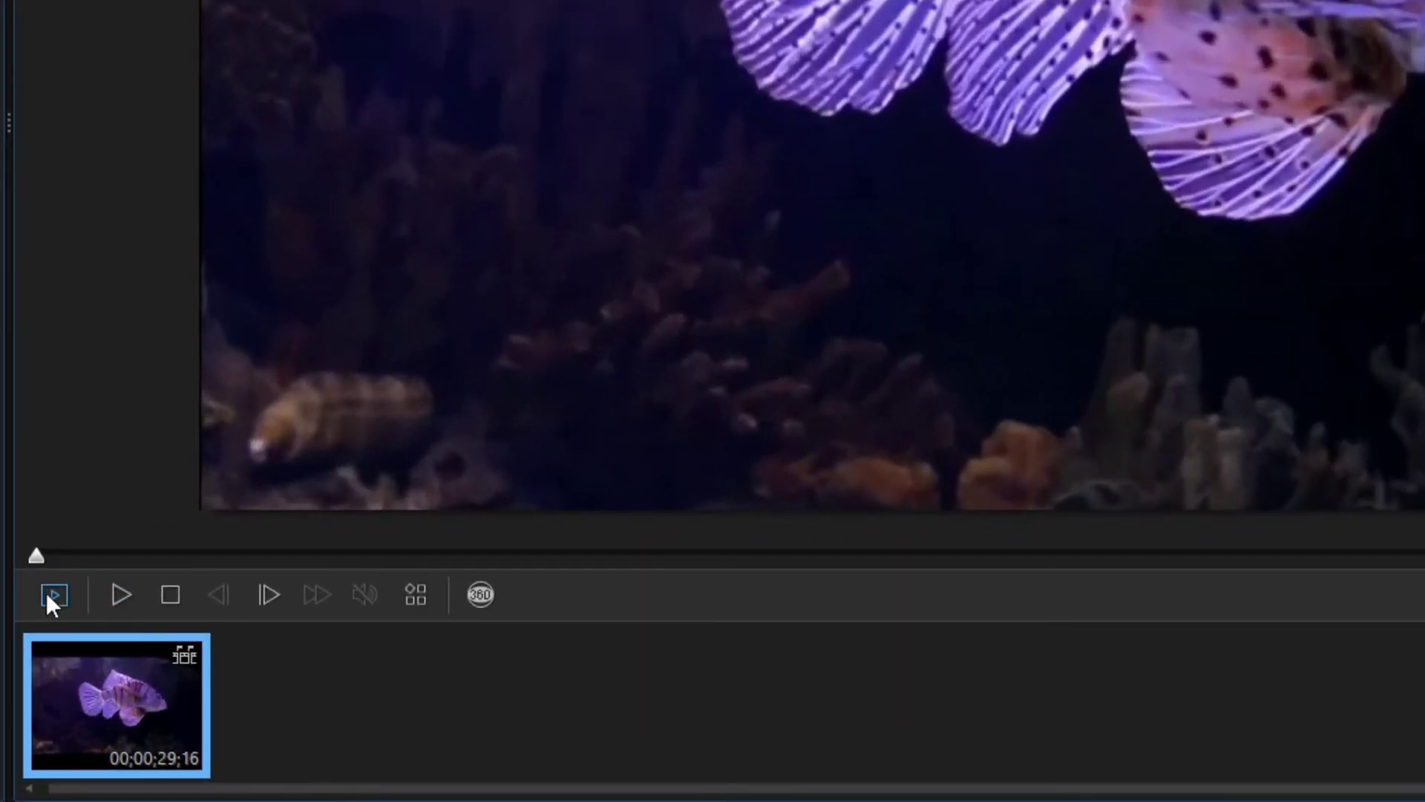
drag(37, 558, 19, 738)
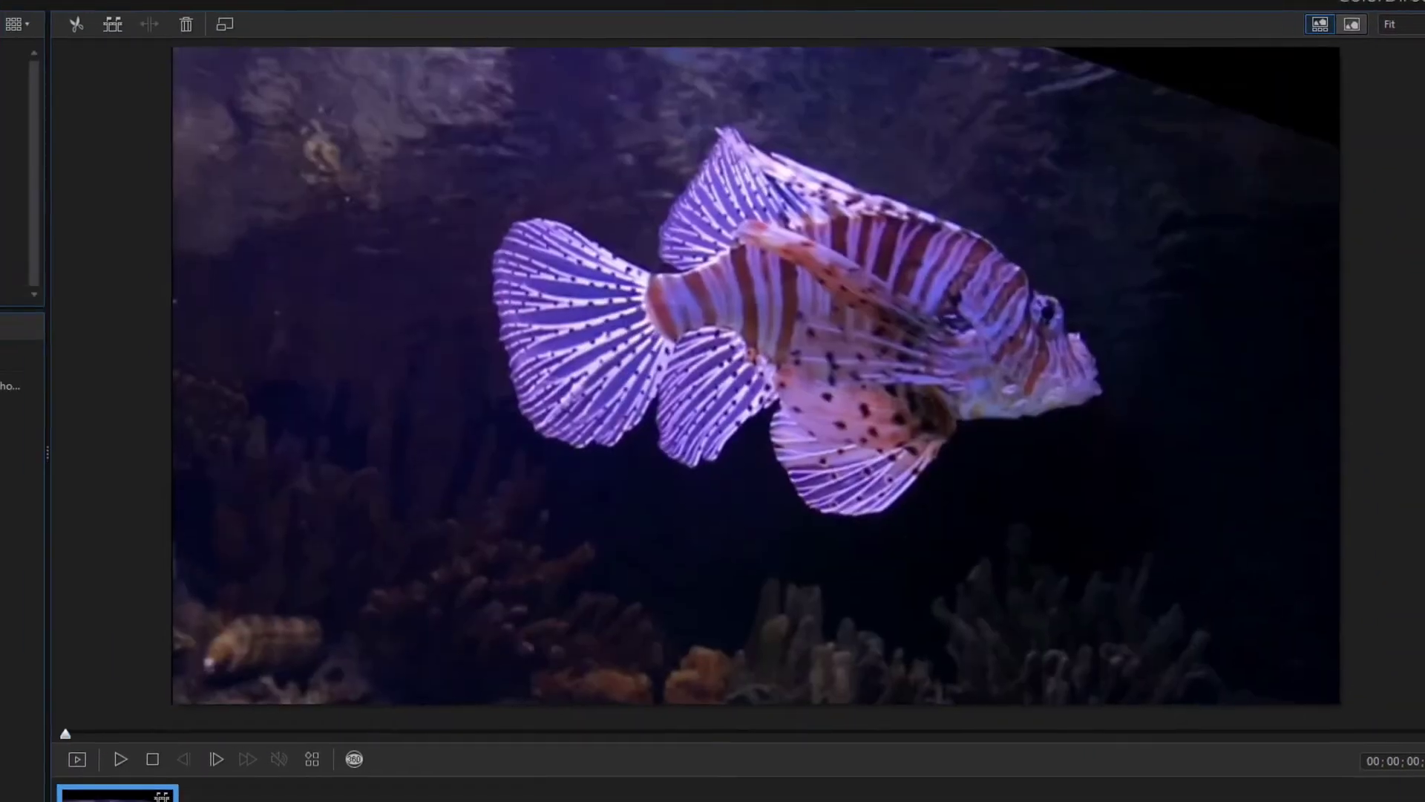
right_click(119, 787)
click(239, 364)
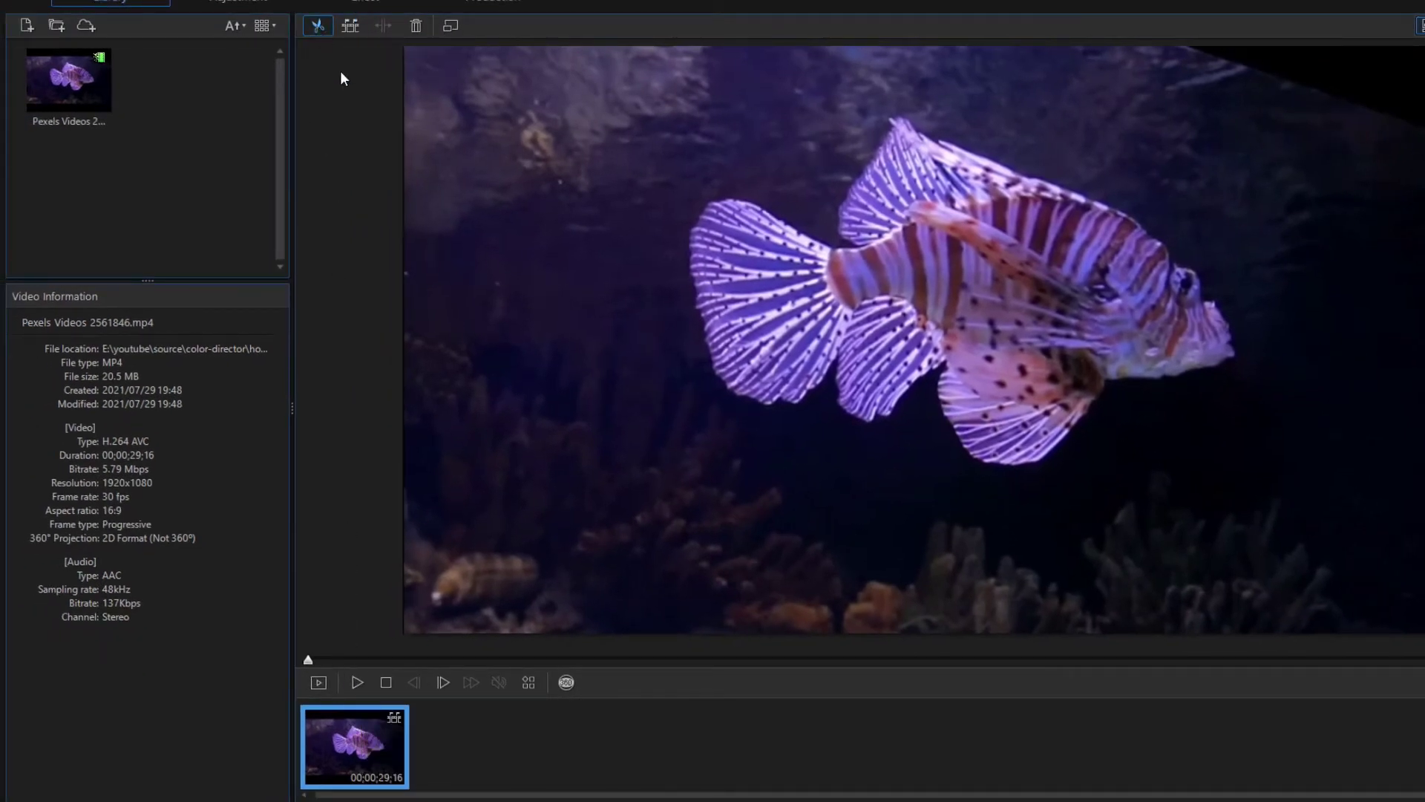
click(349, 26)
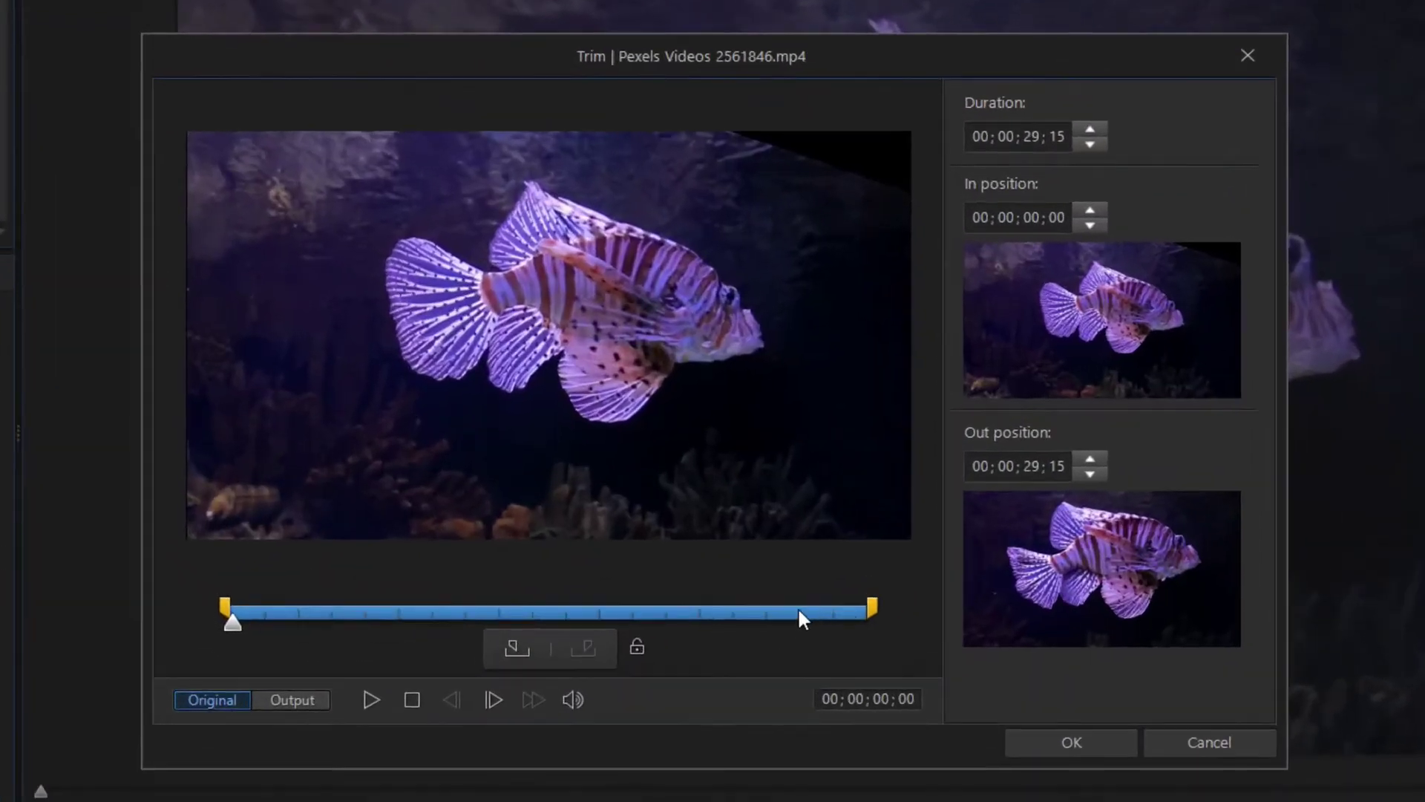
Trim the lionfish clip's end so it lasts 00;00;04;10.
mouse_move(872, 609)
mouse_down()
mouse_move(301, 605)
mouse_move(242, 627)
mouse_move(321, 637)
mouse_move(332, 611)
mouse_up()
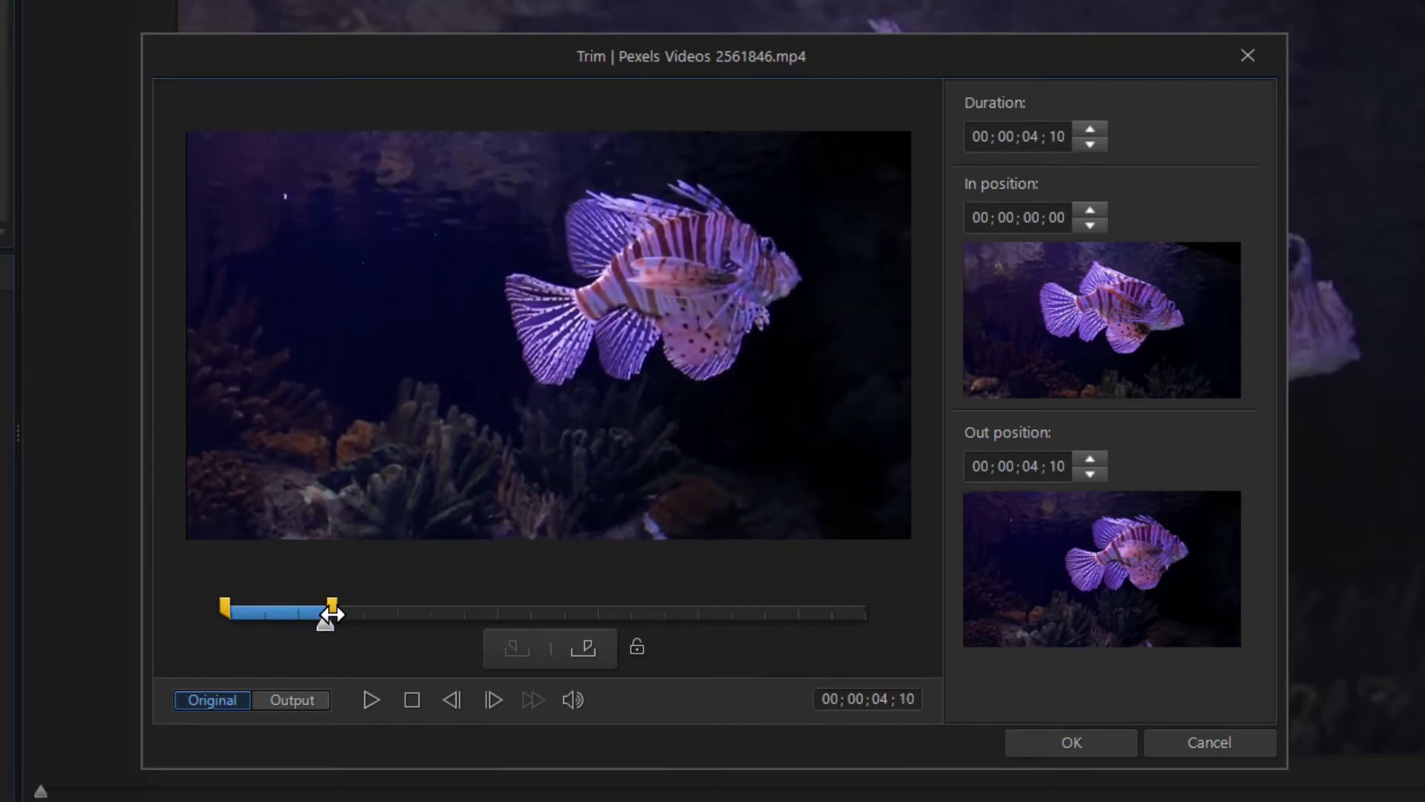
click(1070, 743)
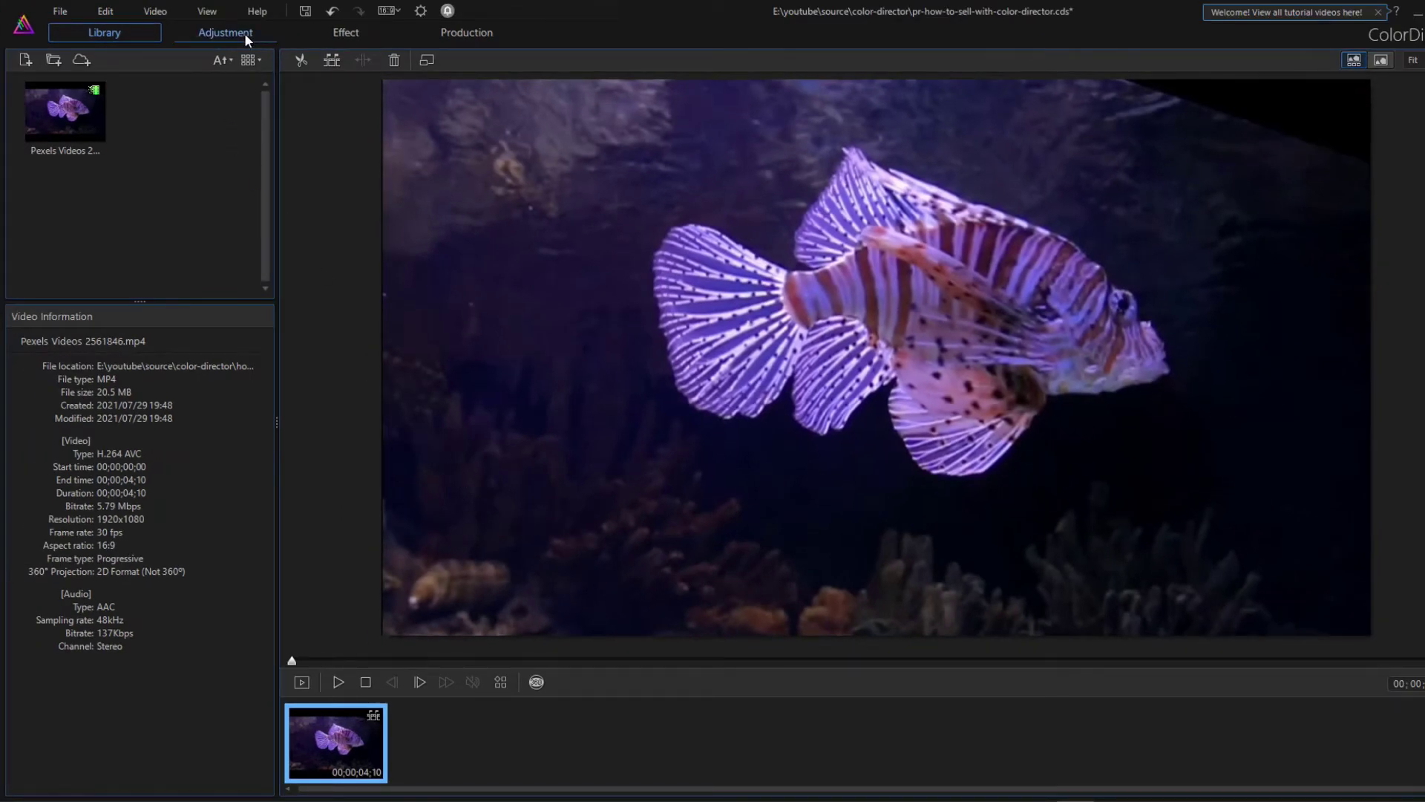
Choose the Brush mask tool from Regional Adjustment Tools in the Adjustment room.
click(245, 35)
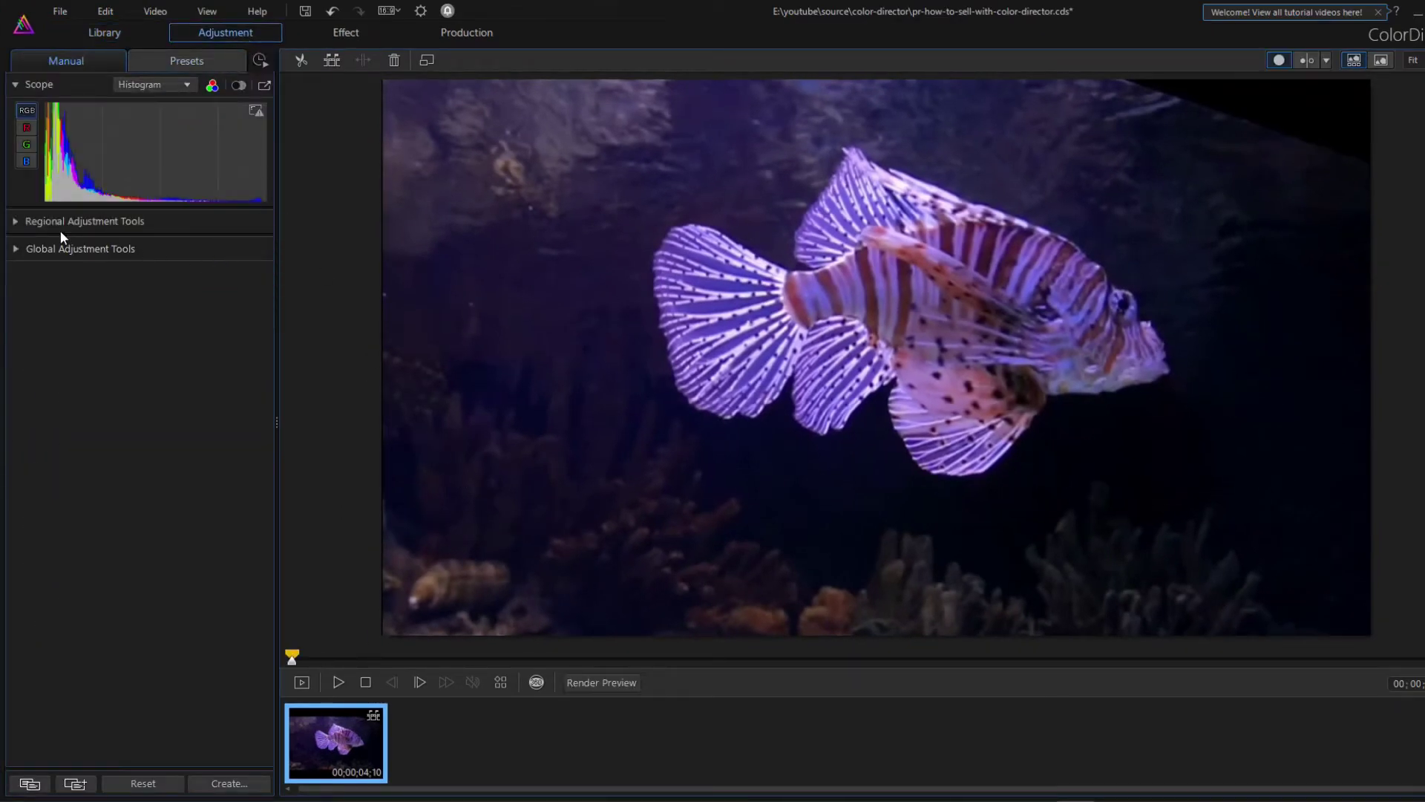
click(21, 219)
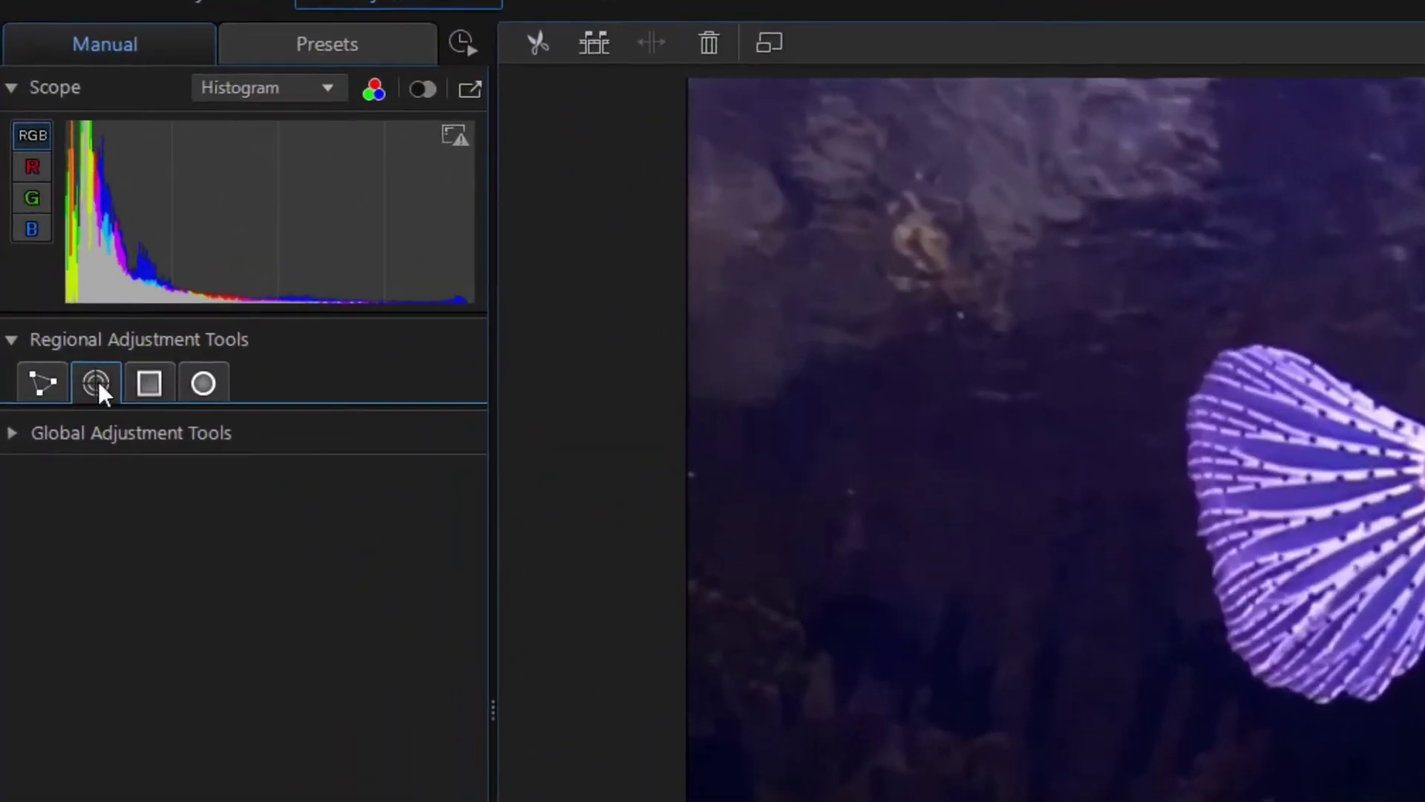
click(76, 300)
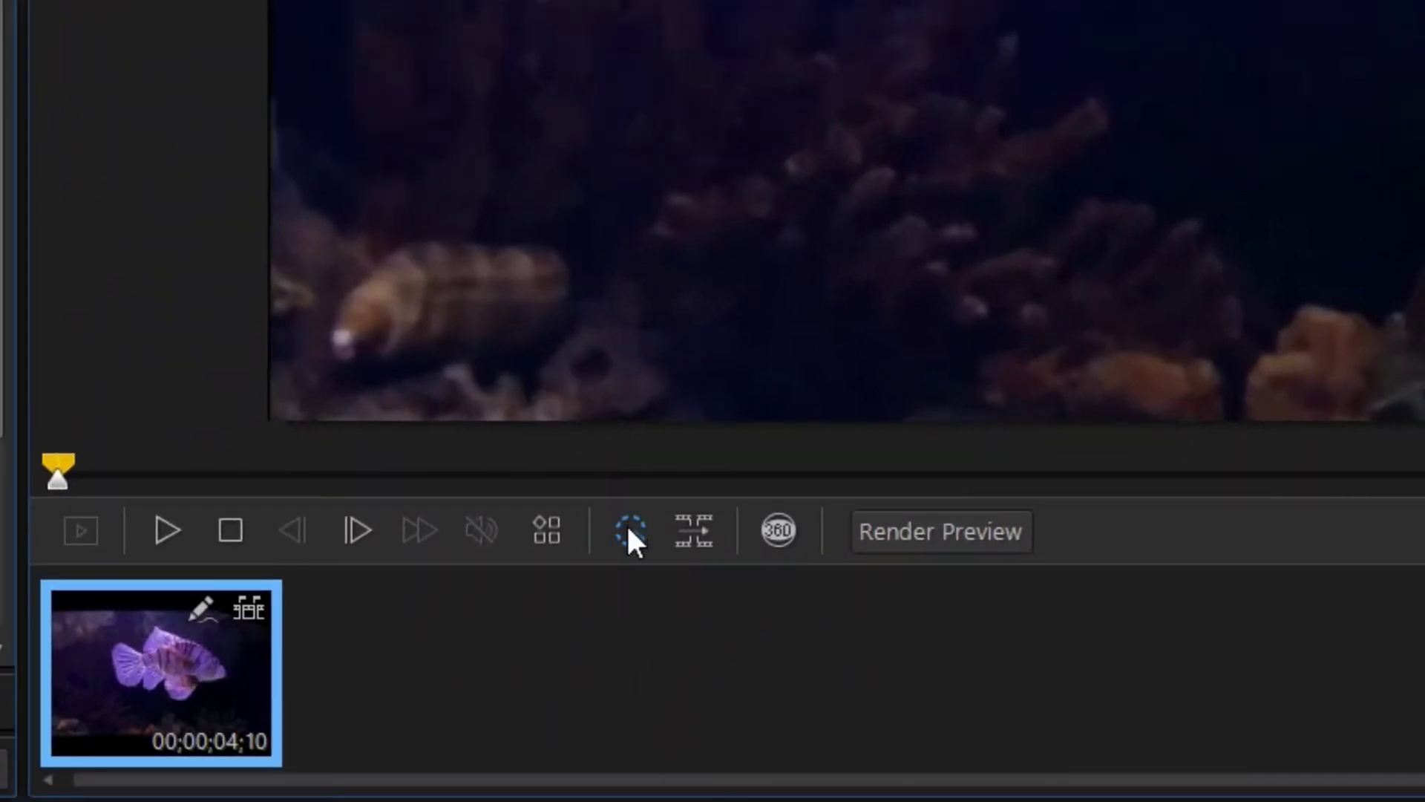
Motion-track the fish mask to about 00;00;04;09, then return near the clip start.
click(627, 527)
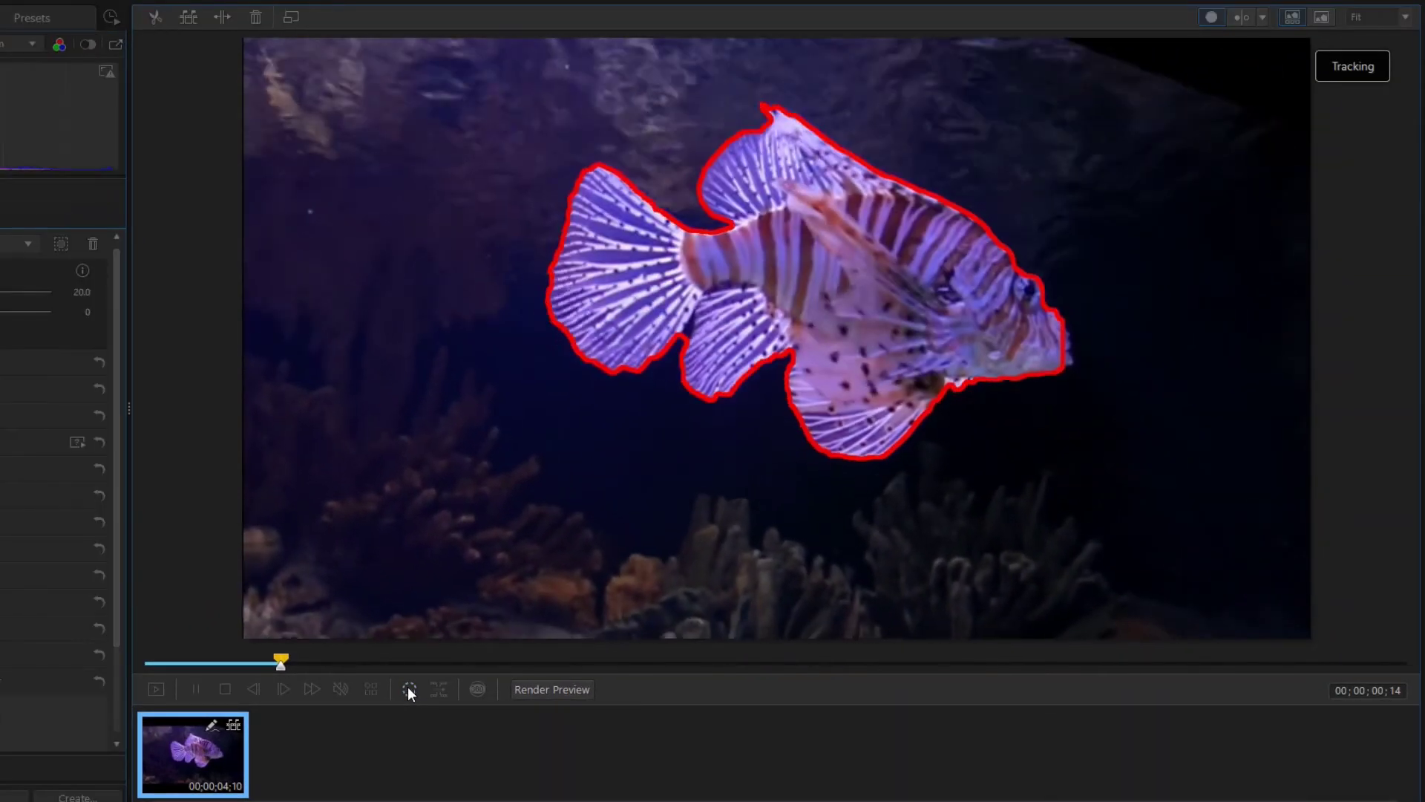
click(407, 687)
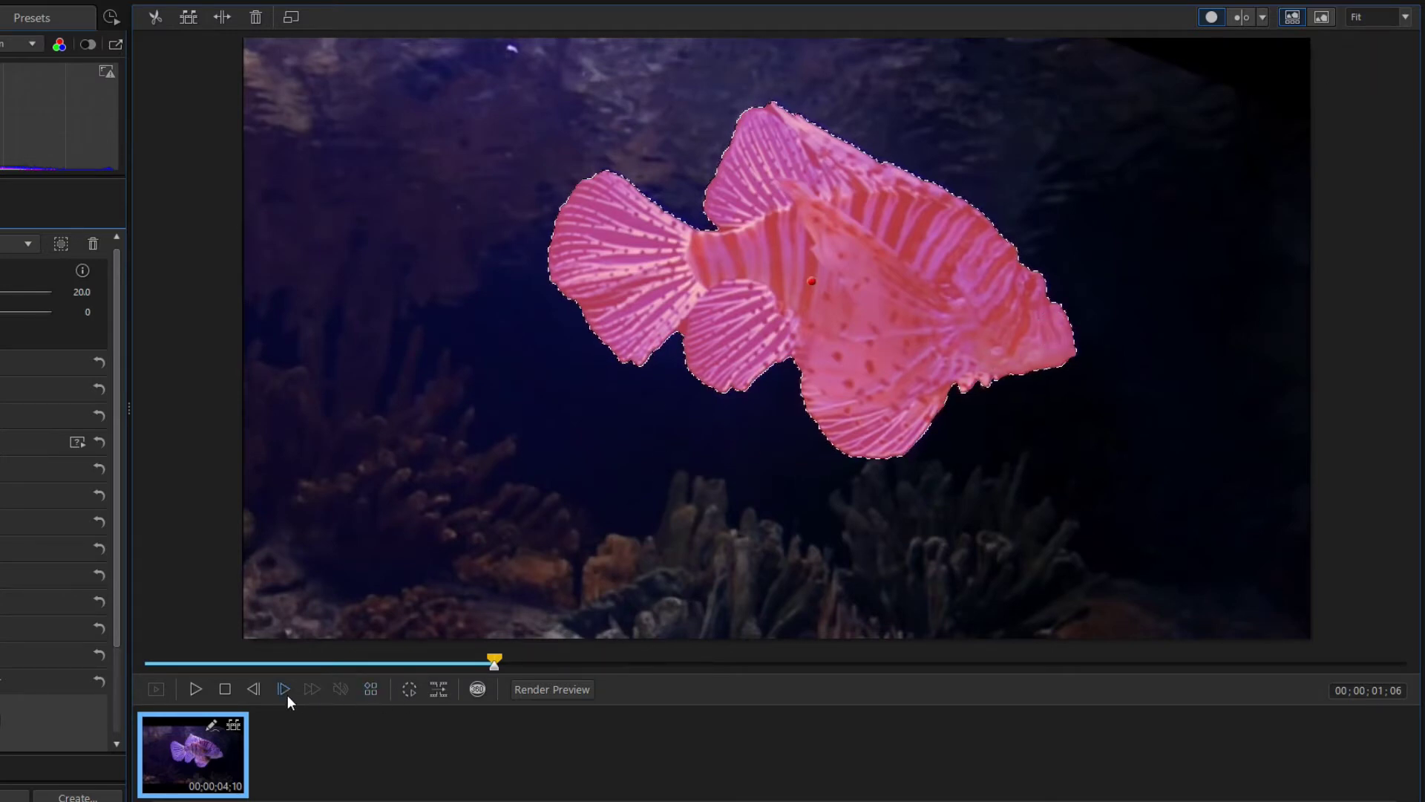
click(409, 691)
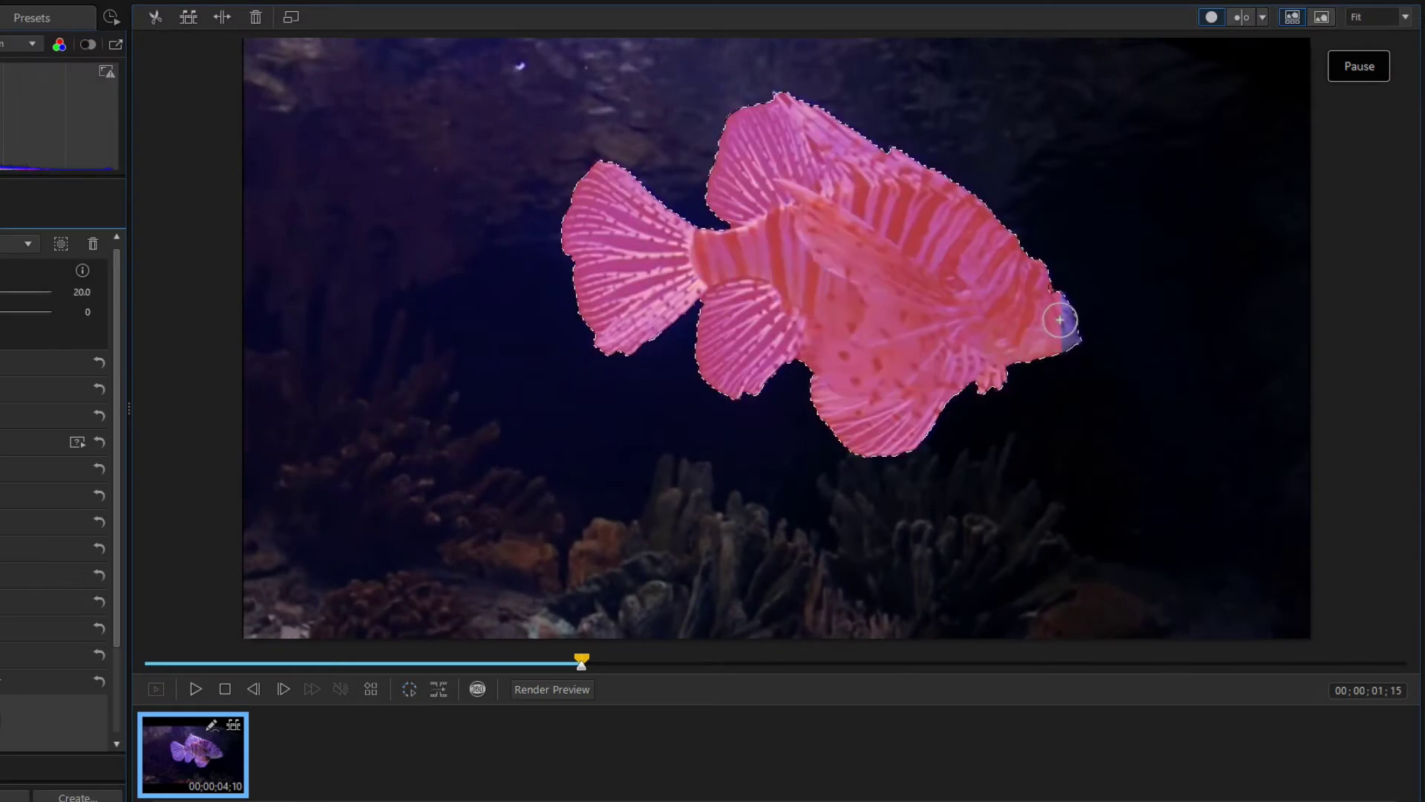
click(409, 690)
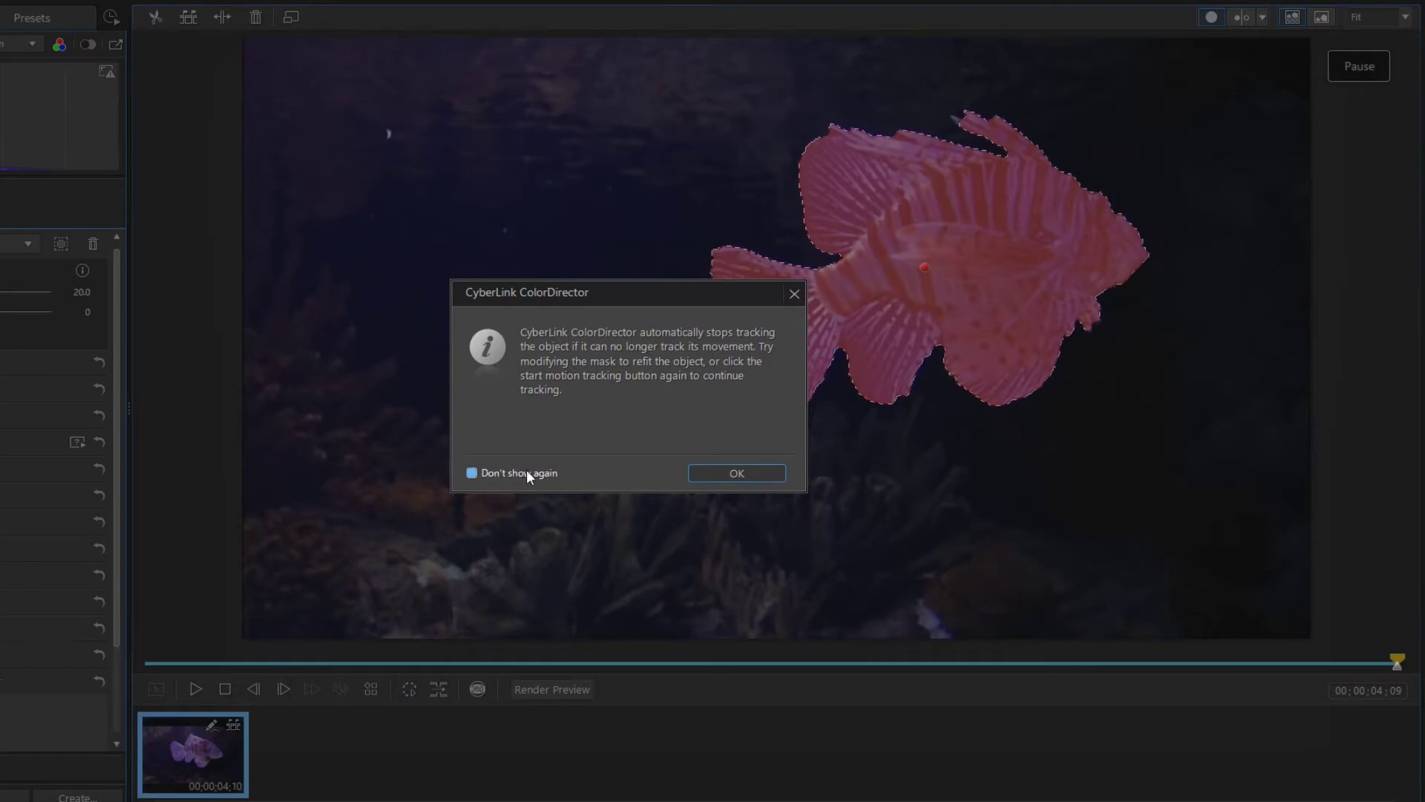
click(714, 475)
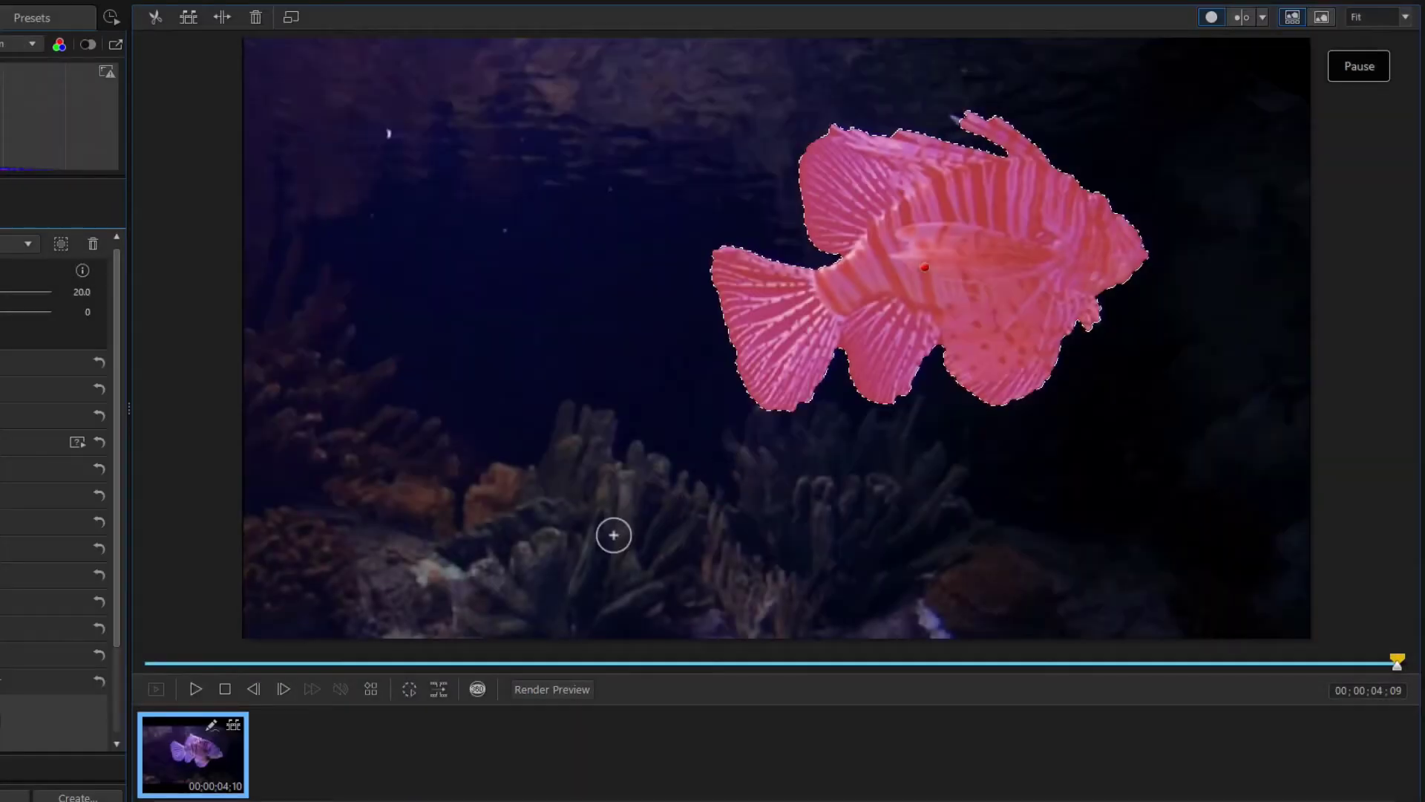
click(225, 661)
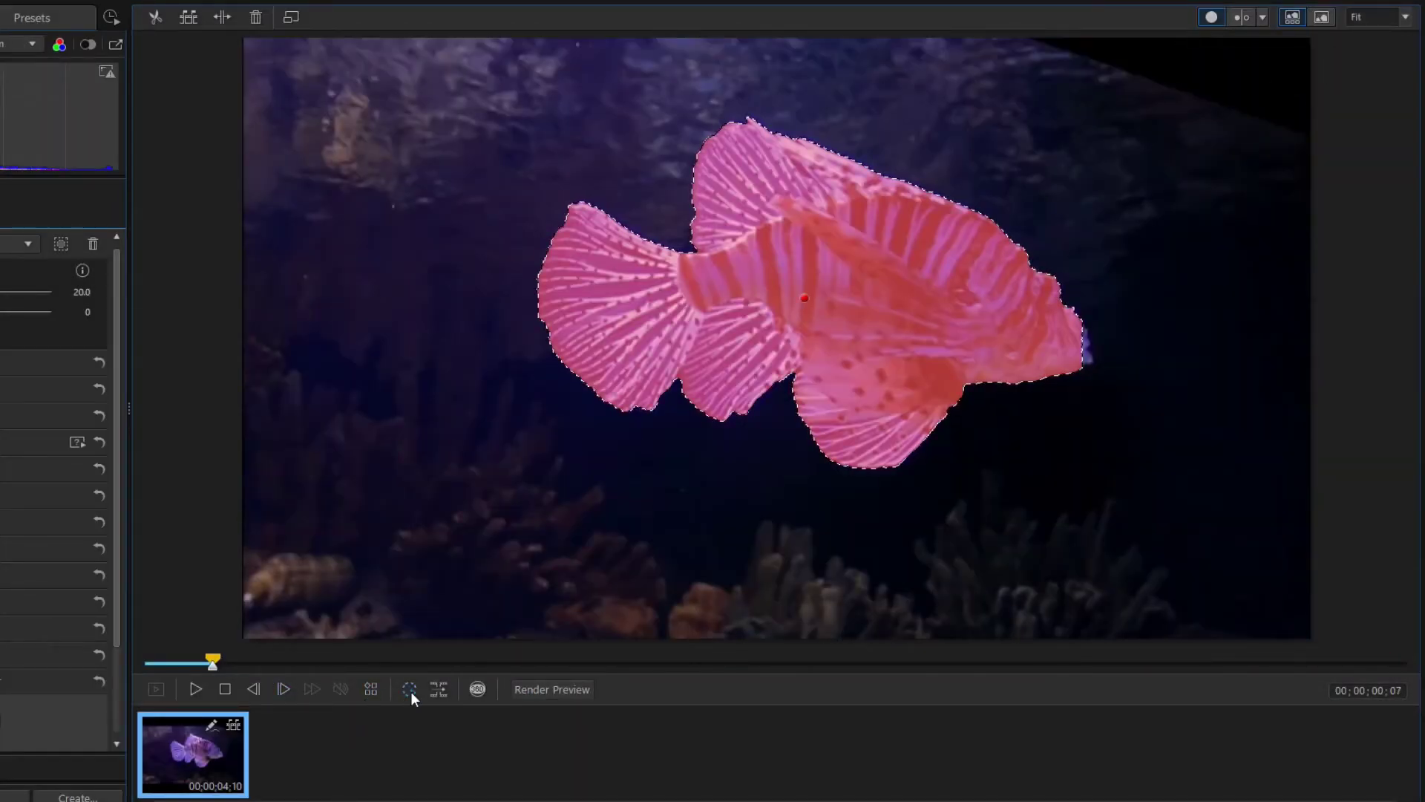
Step back a few frames and rerun tracking to refine the fish mask.
click(412, 692)
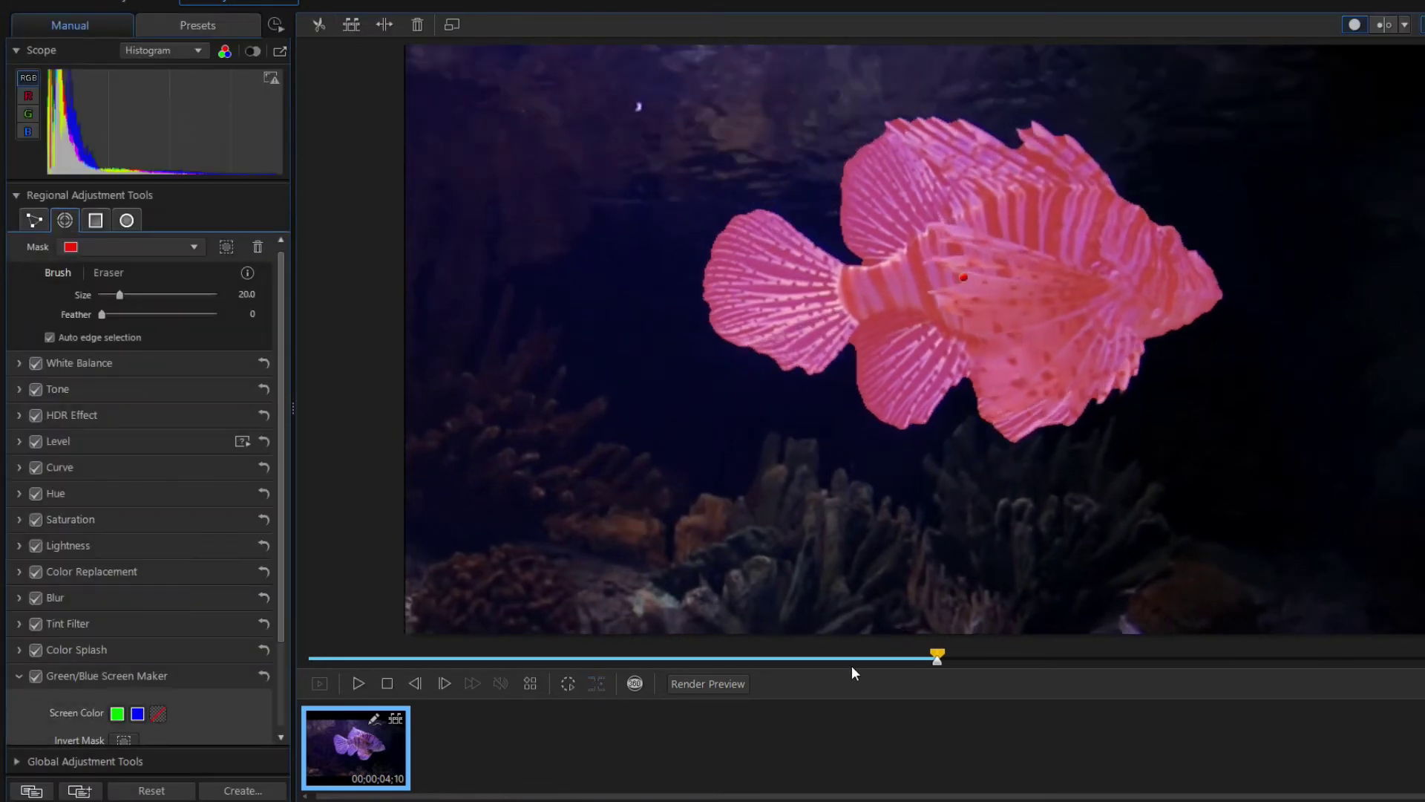
click(882, 658)
click(843, 659)
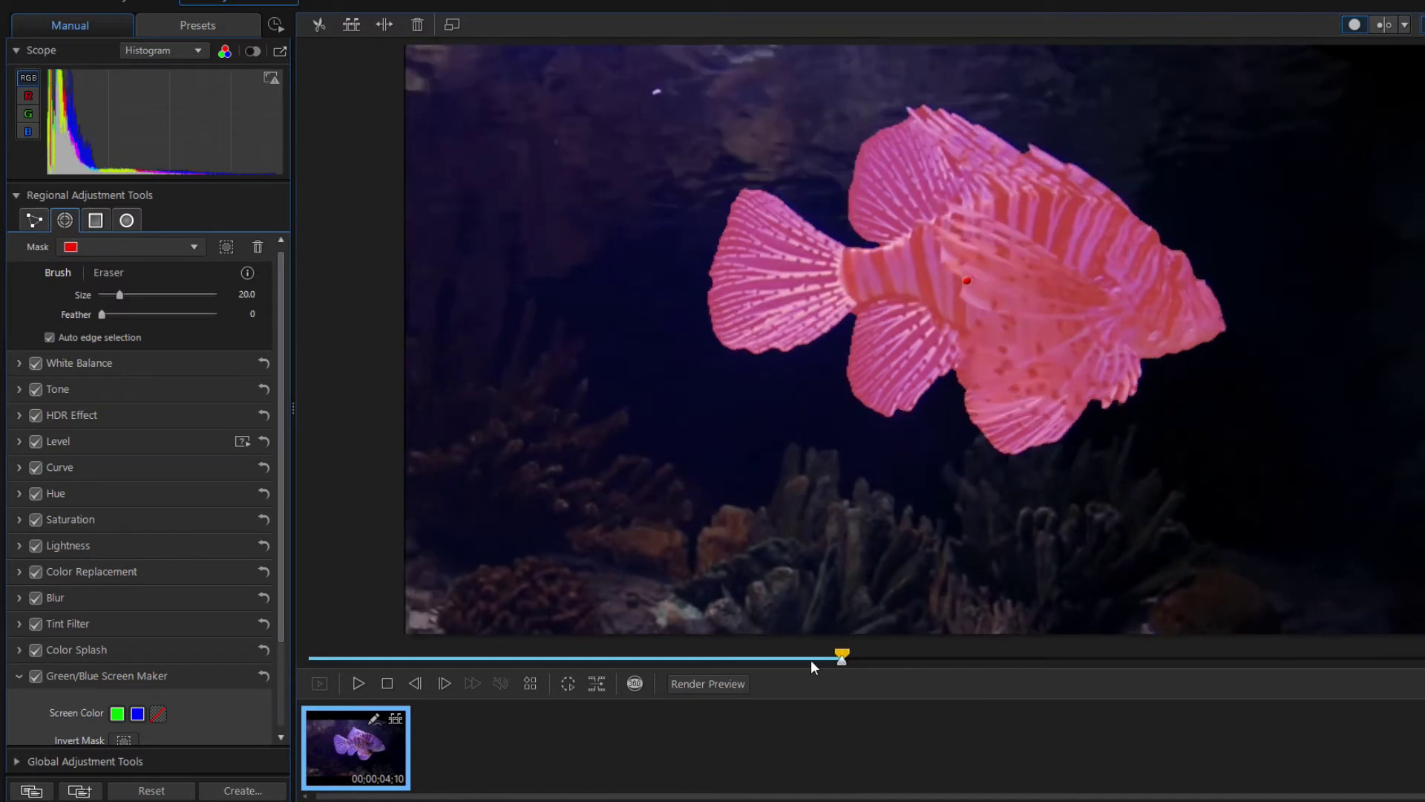
click(596, 685)
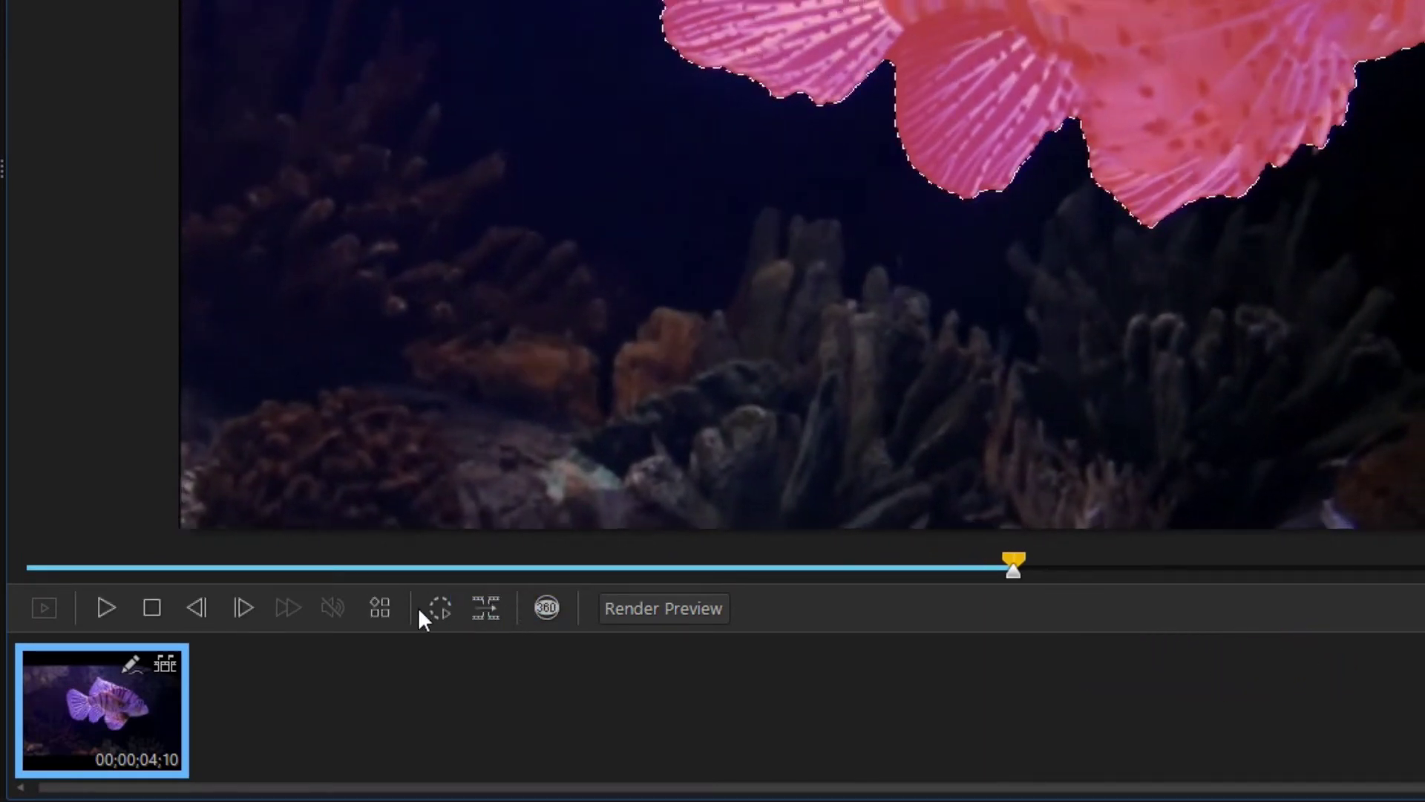
click(441, 608)
click(751, 568)
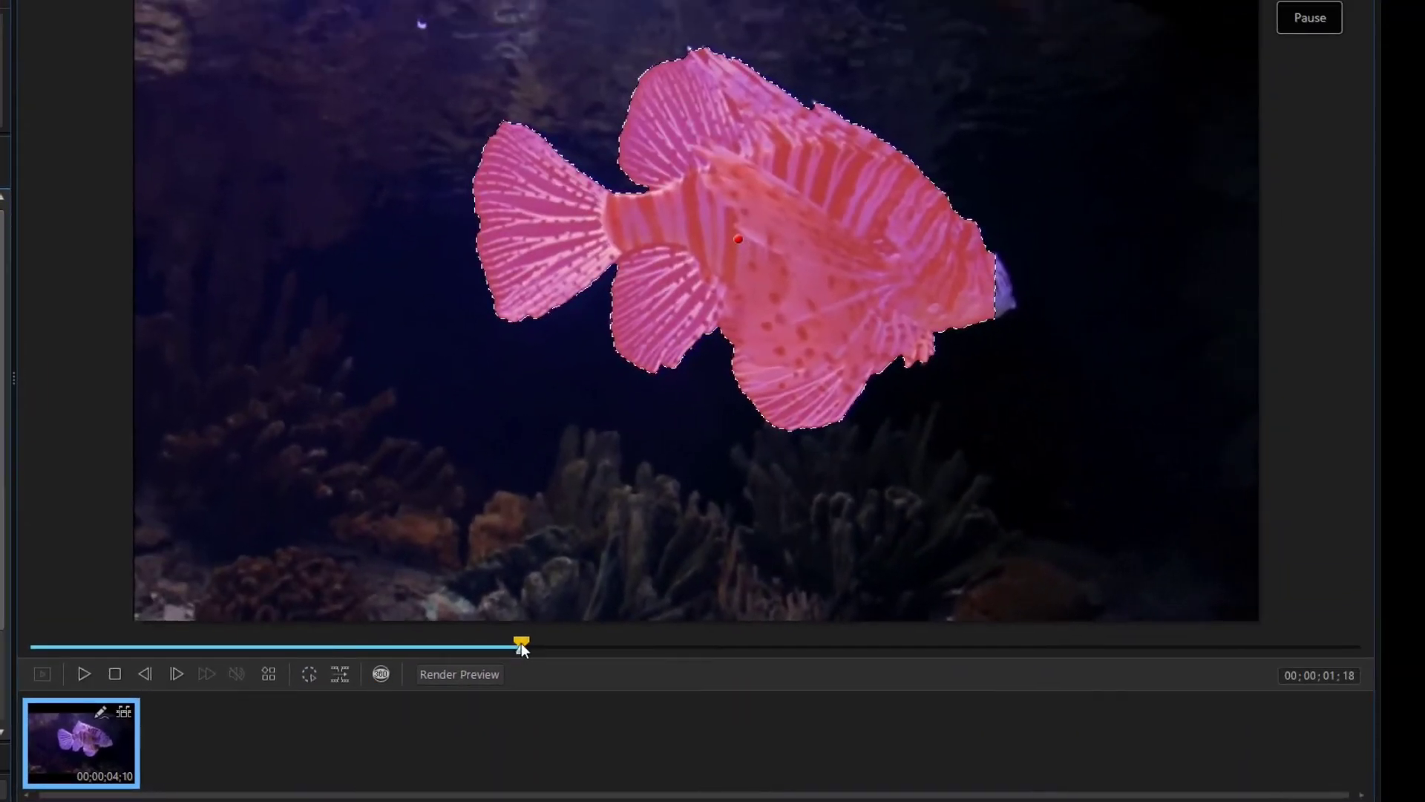
Re-track the fish mask from about 00;00;00;29 through the end of the clip.
drag(520, 649, 102, 644)
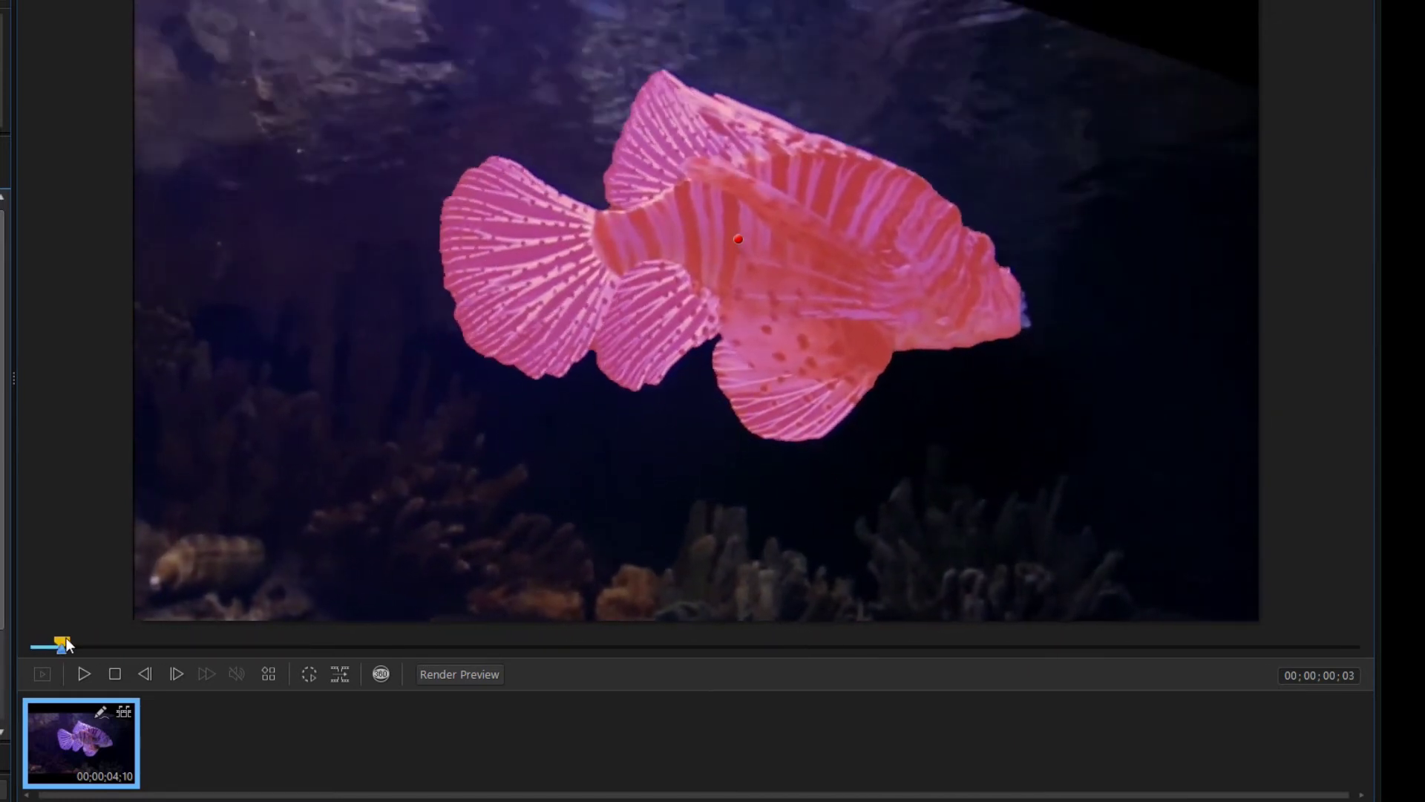
click(307, 674)
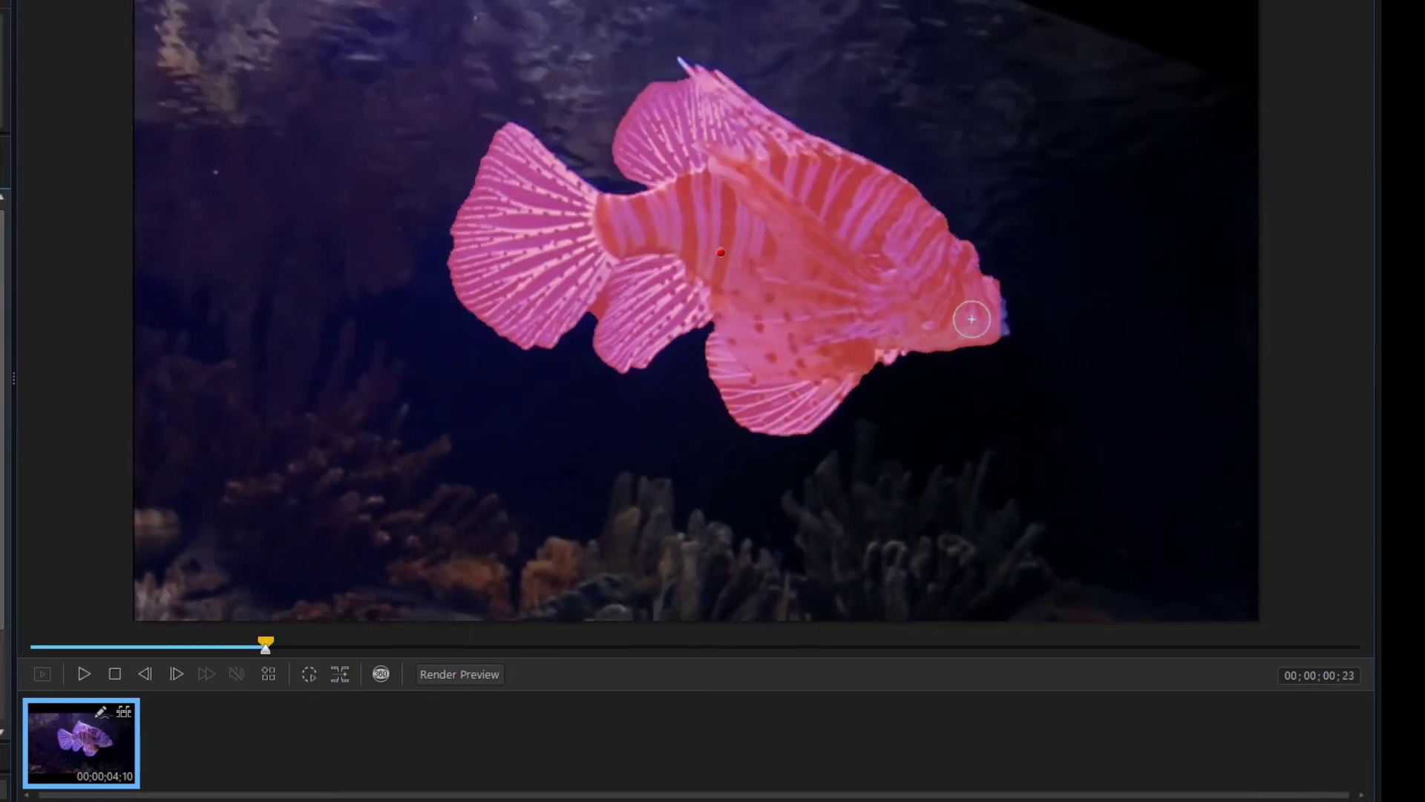
click(309, 676)
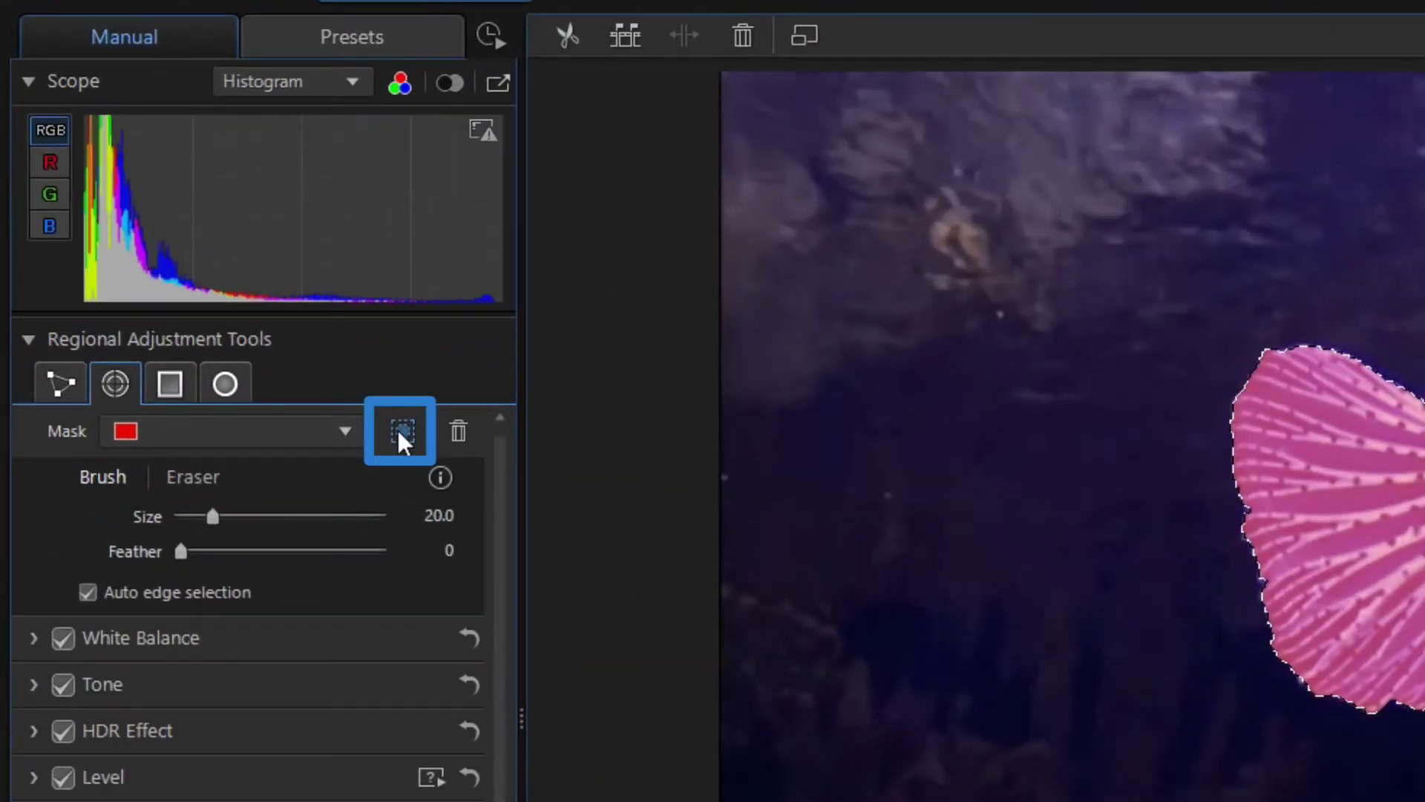
Invert the mask in Green/Blue Screen Maker so it covers the aquarium background.
click(398, 430)
click(401, 430)
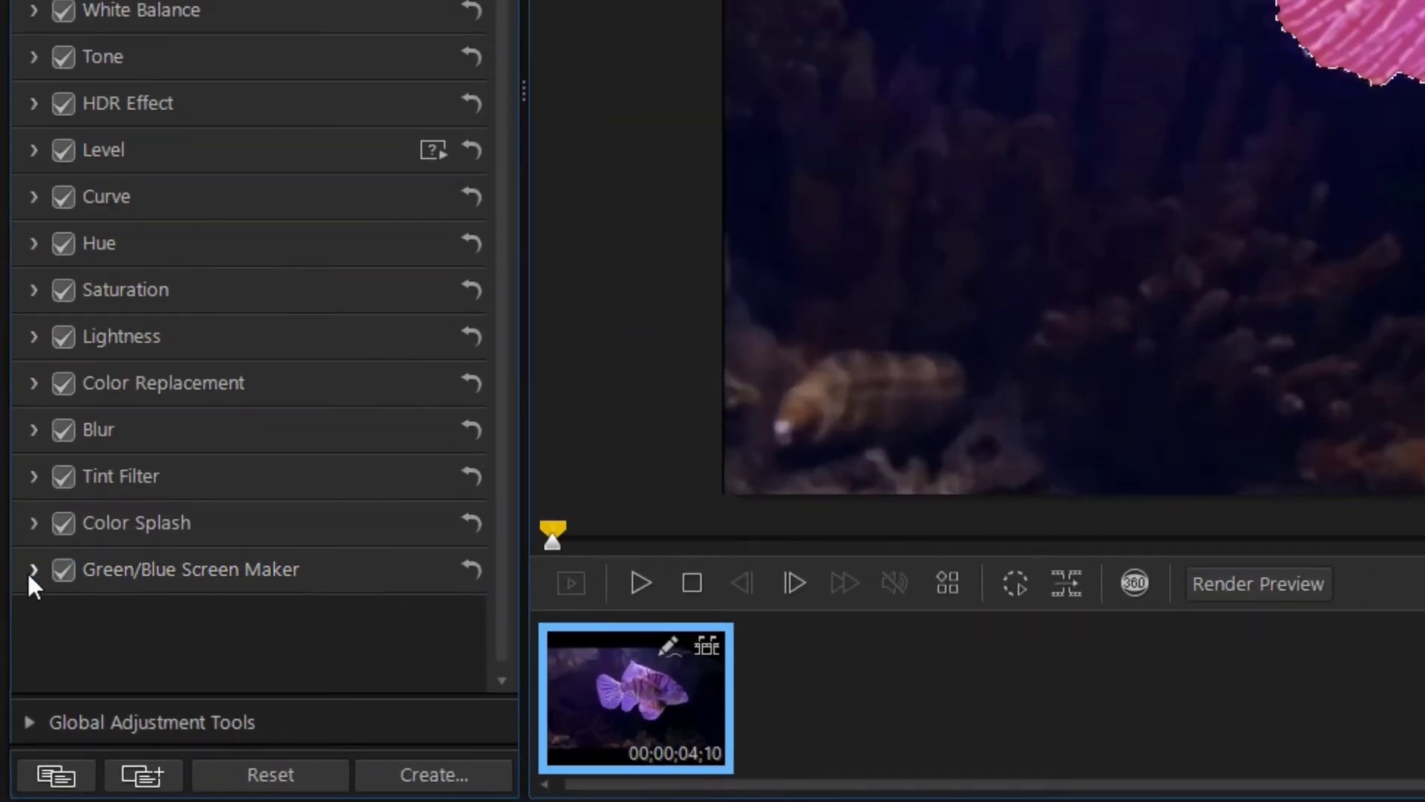
click(16, 684)
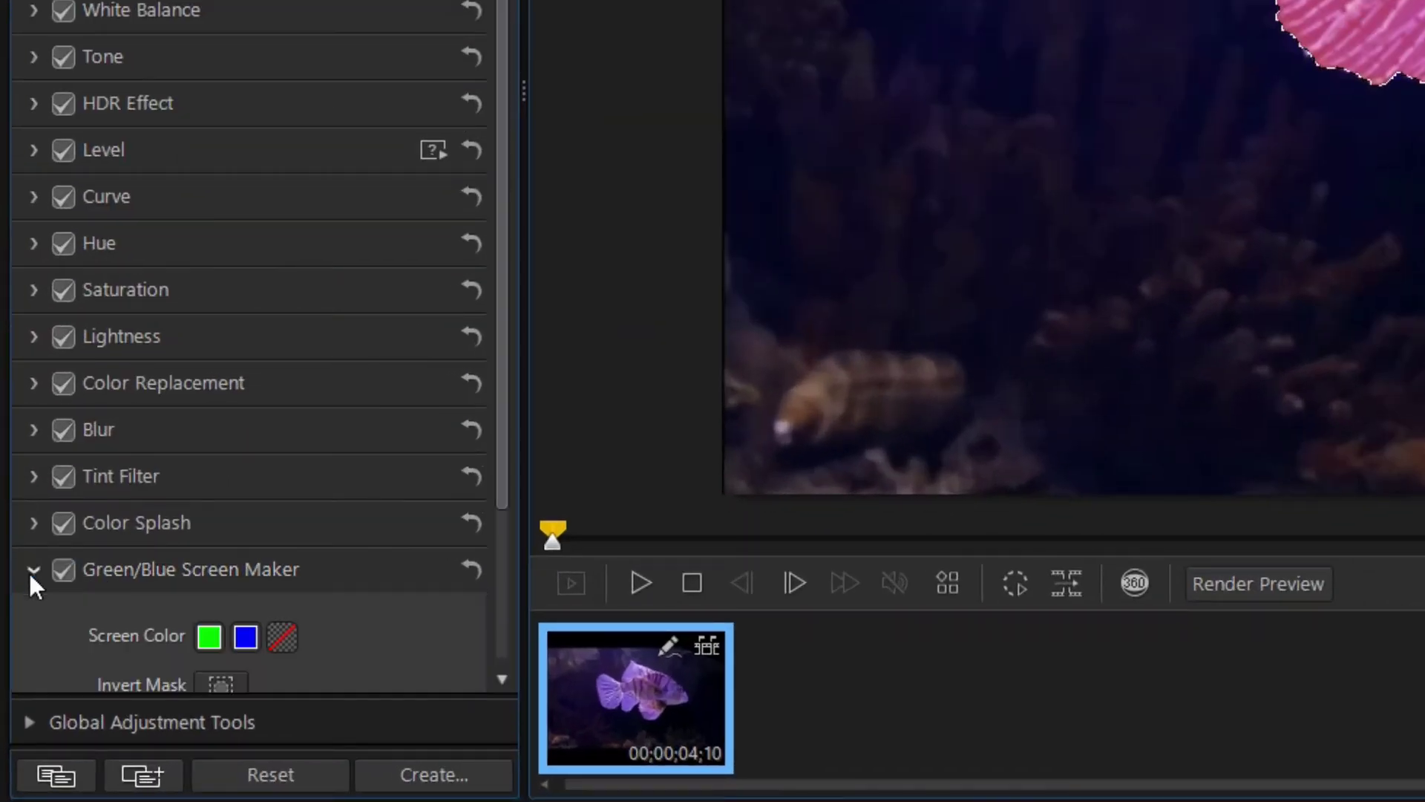
drag(499, 487, 500, 669)
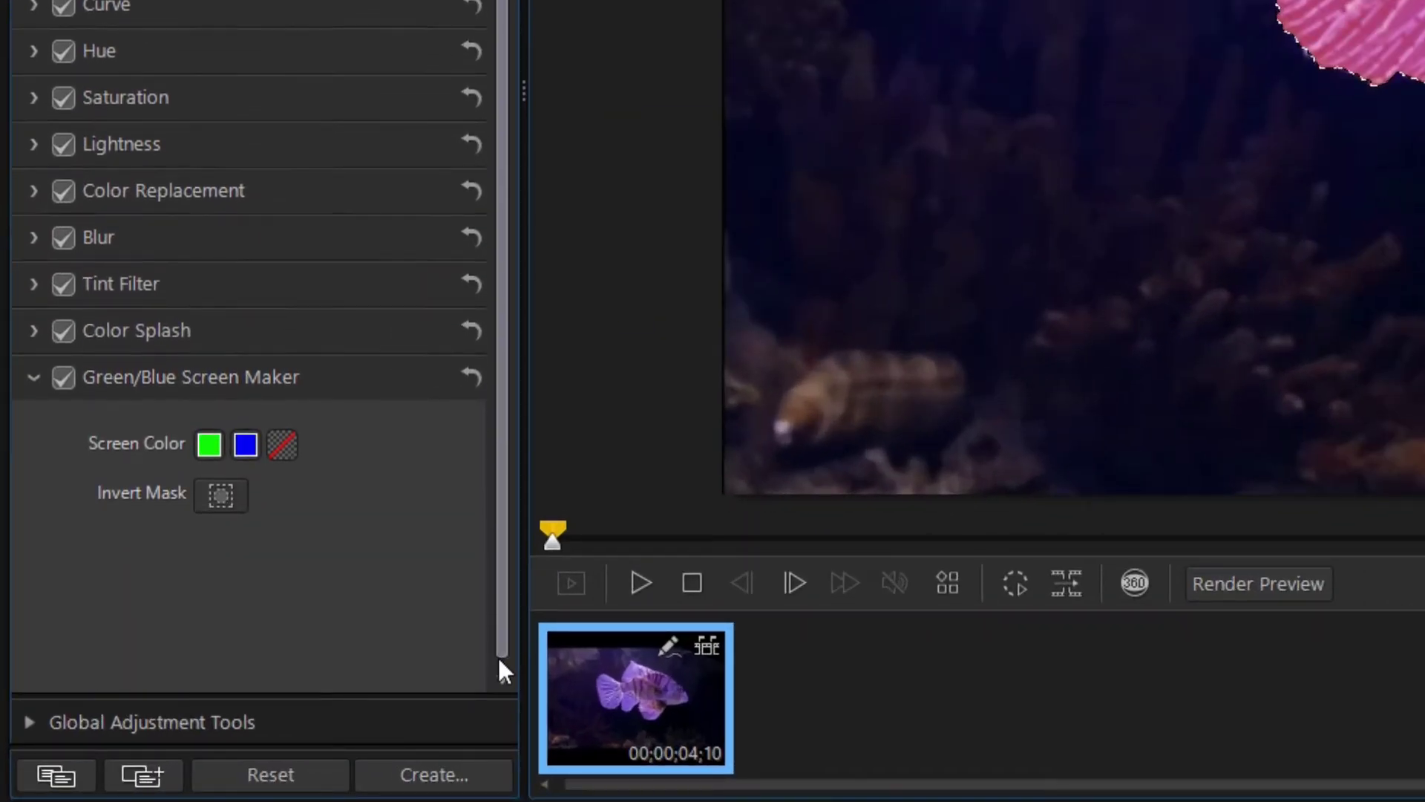
click(225, 501)
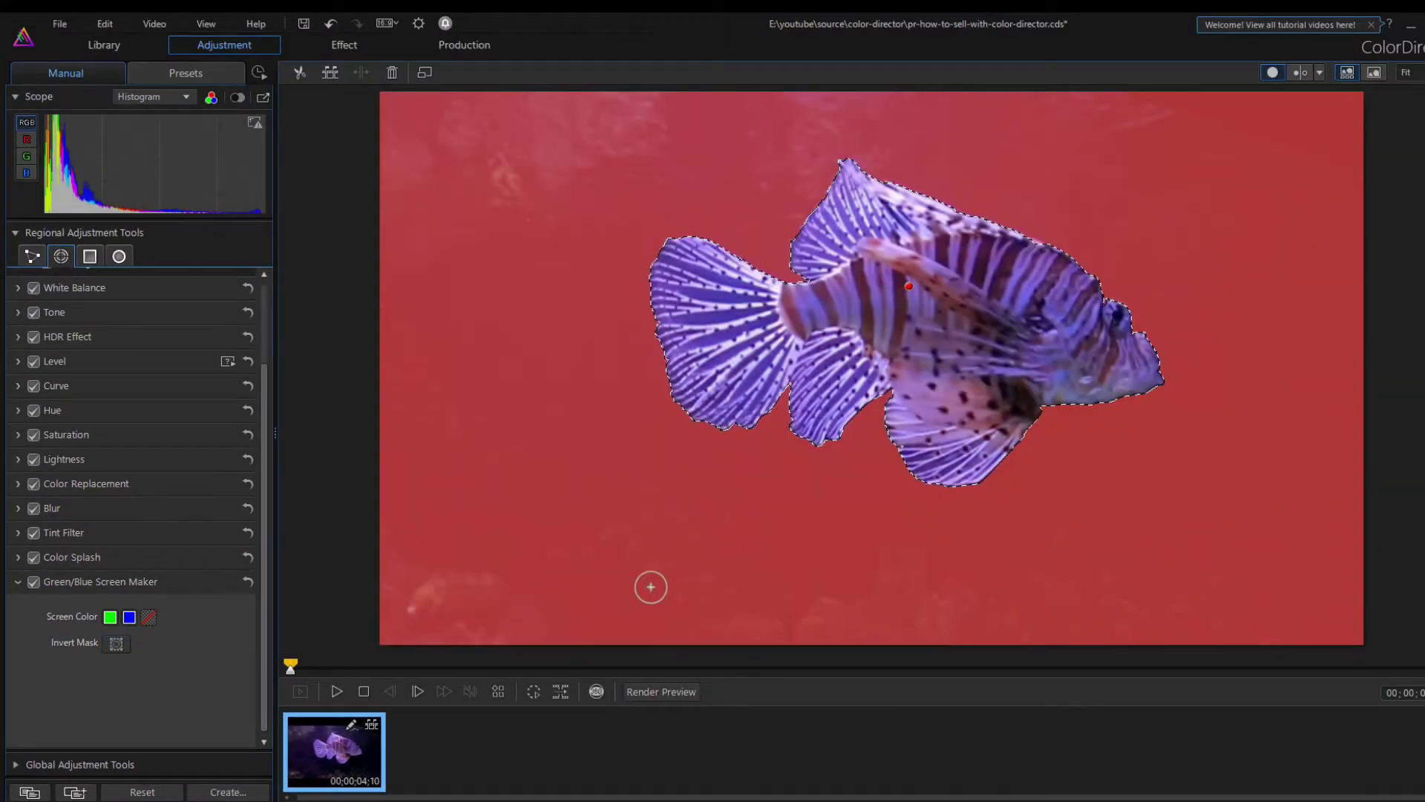
Try green, blue and a custom orange screen colour, settling on solid green.
click(111, 618)
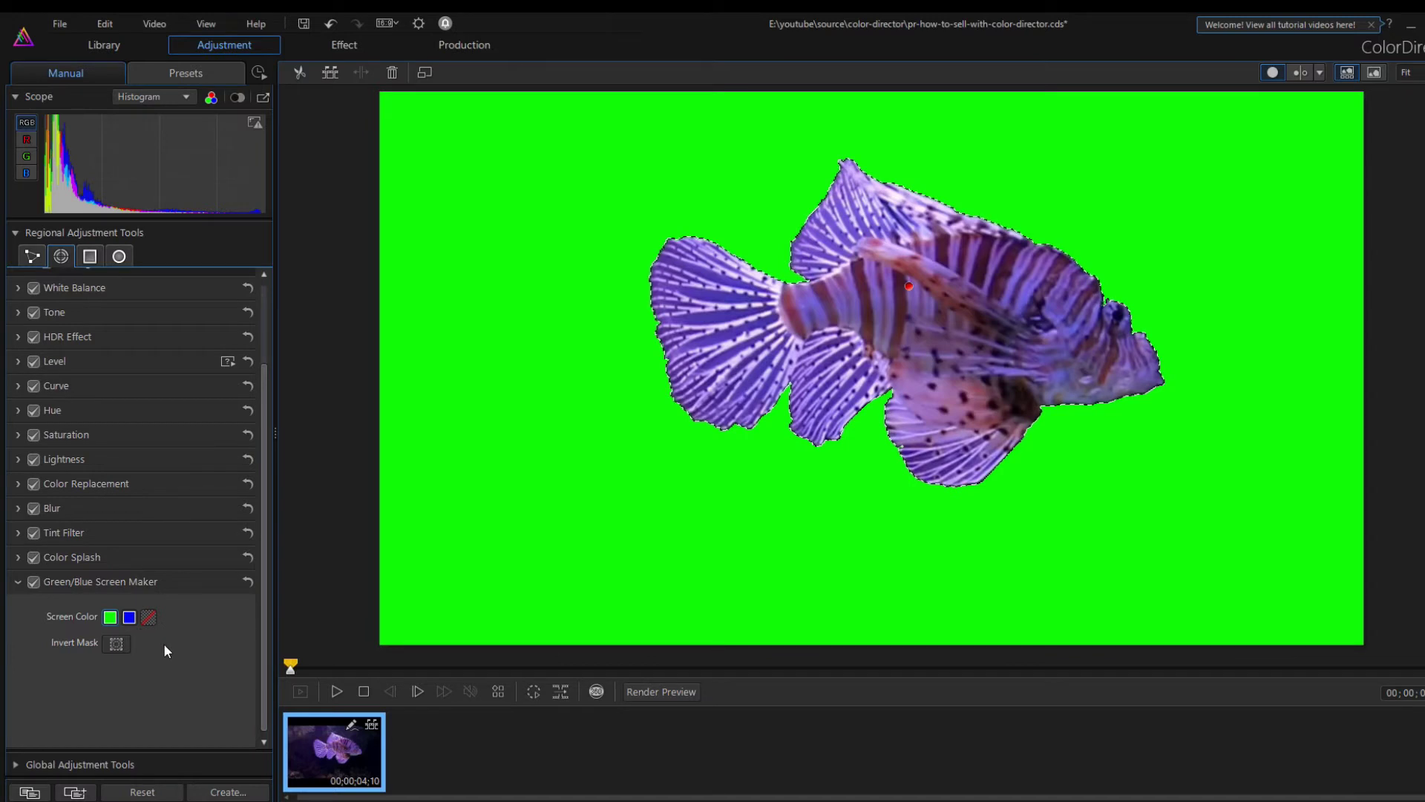
click(130, 619)
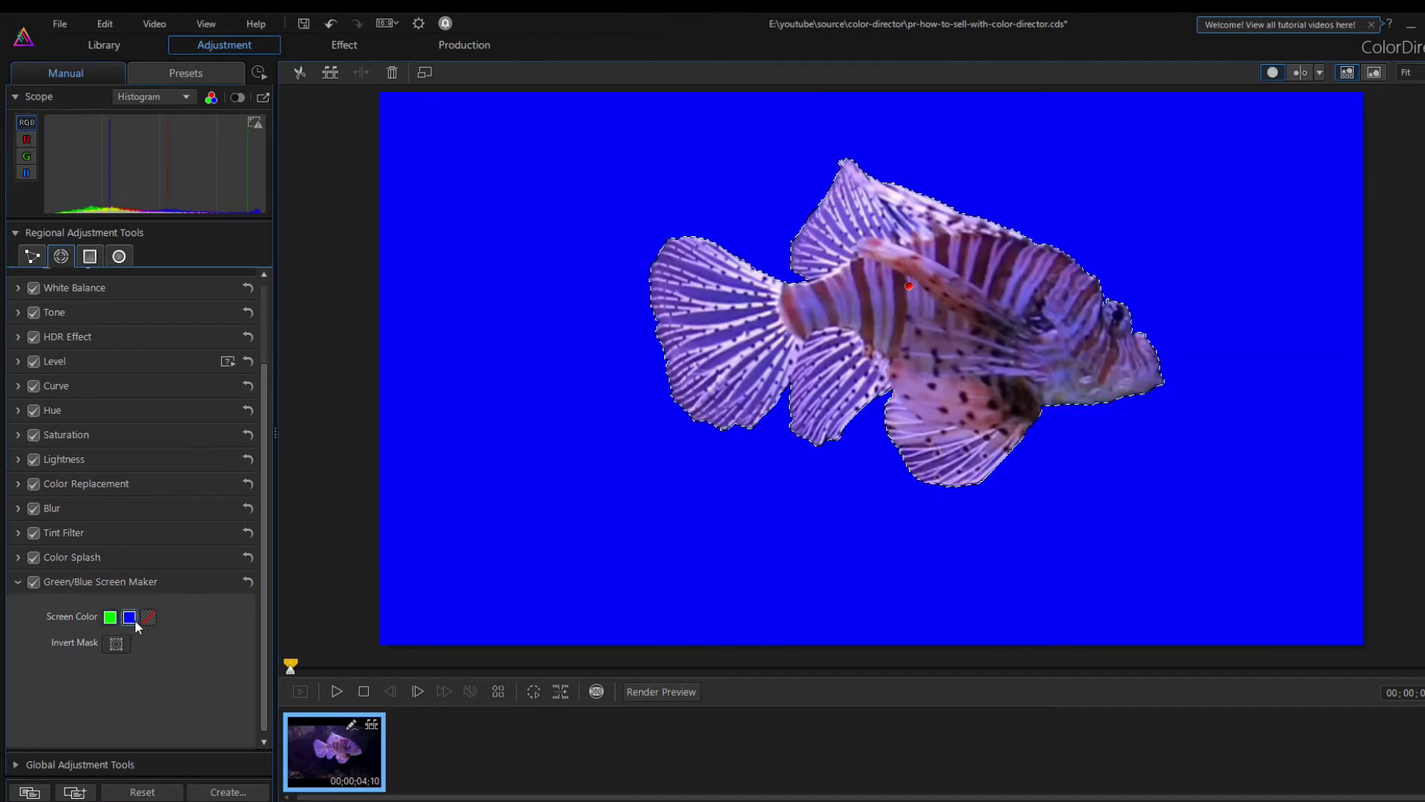
click(148, 618)
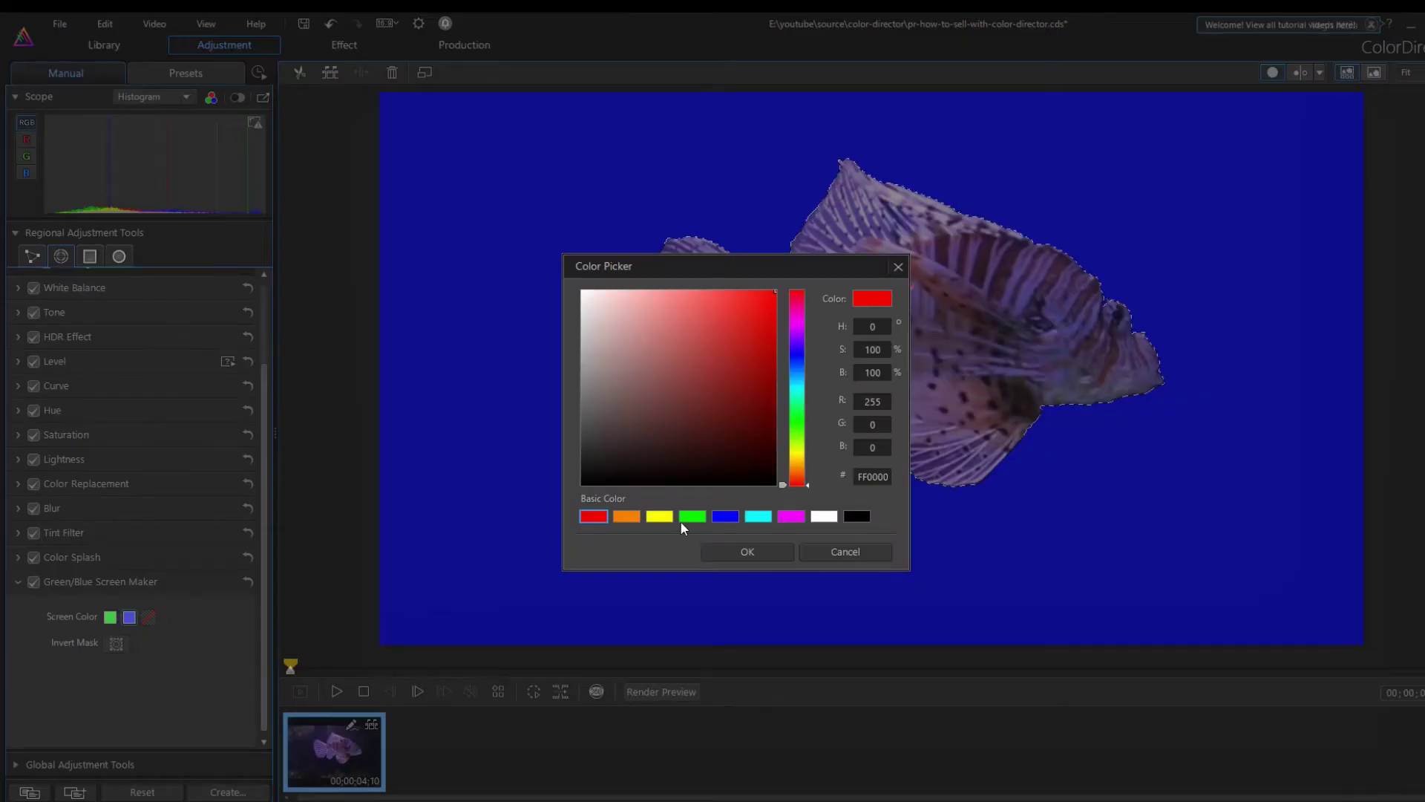
click(627, 516)
click(748, 551)
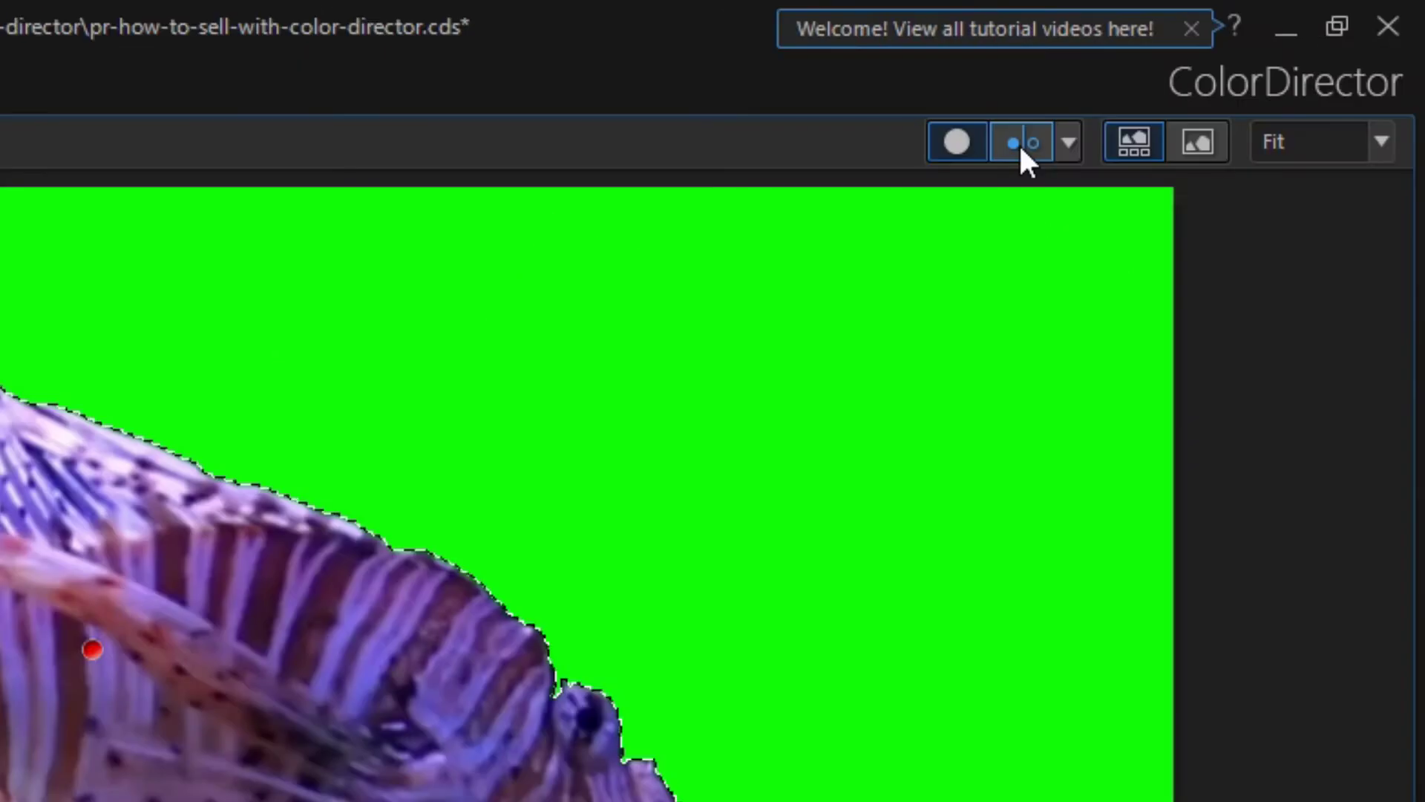
Compare the keyed lionfish clip before and after, and play it back to review.
click(1329, 61)
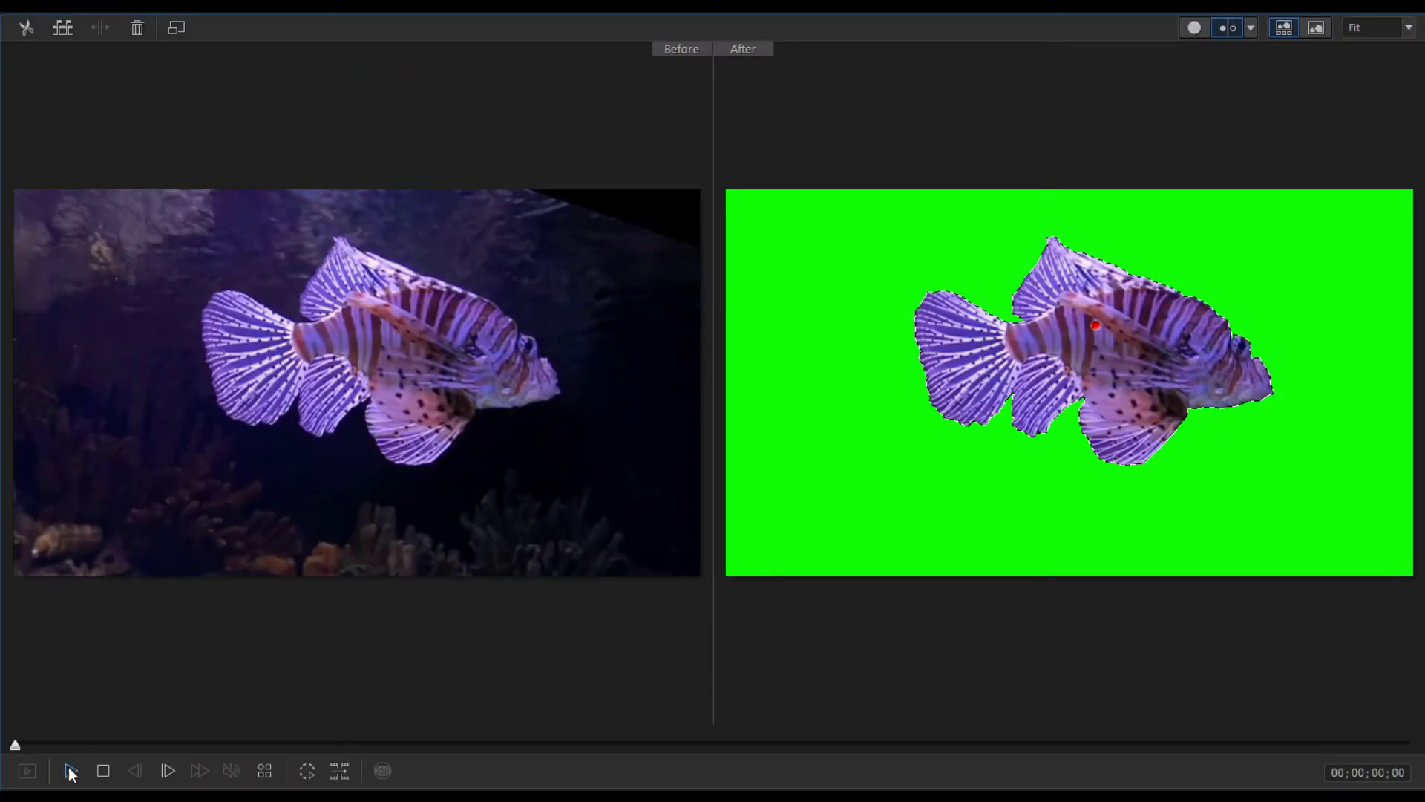
click(71, 772)
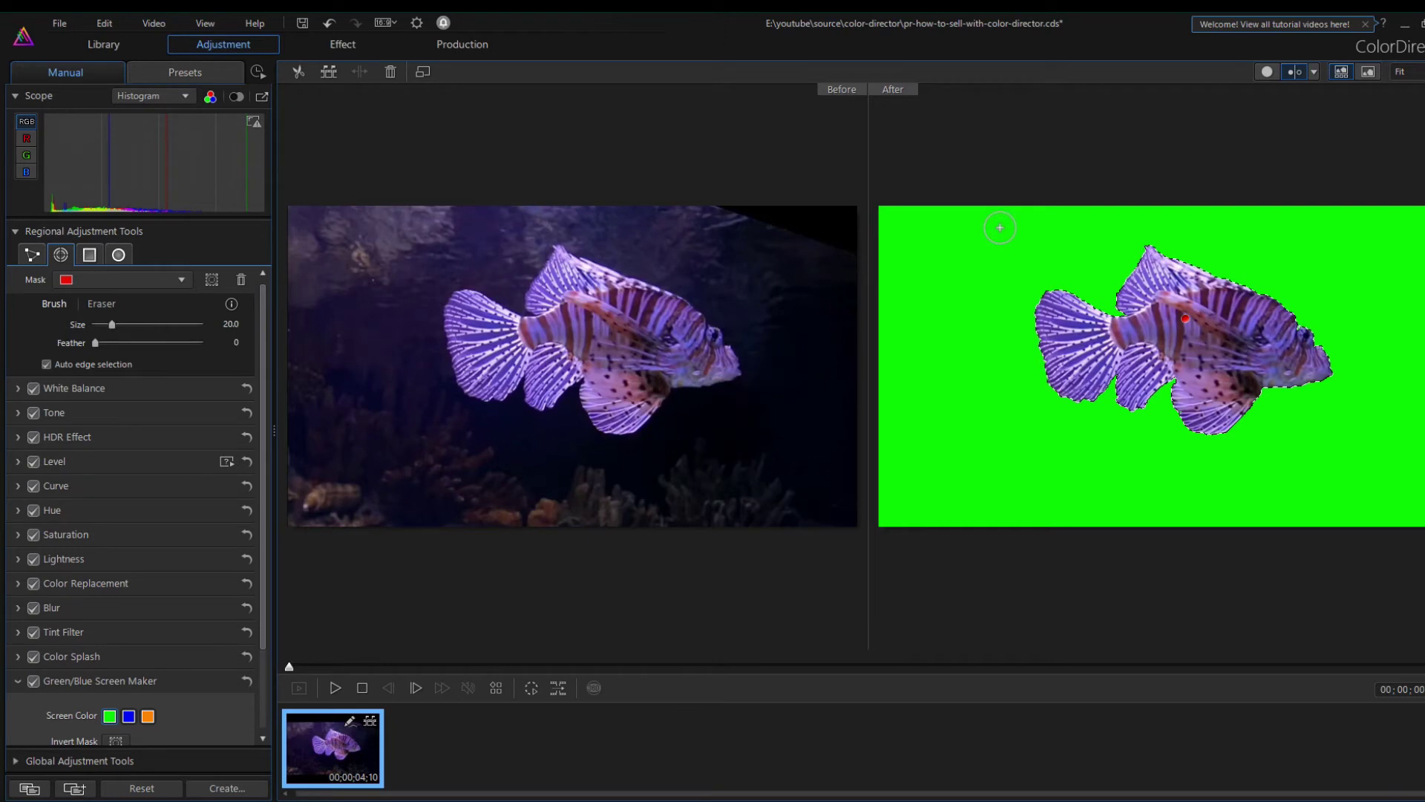
click(457, 47)
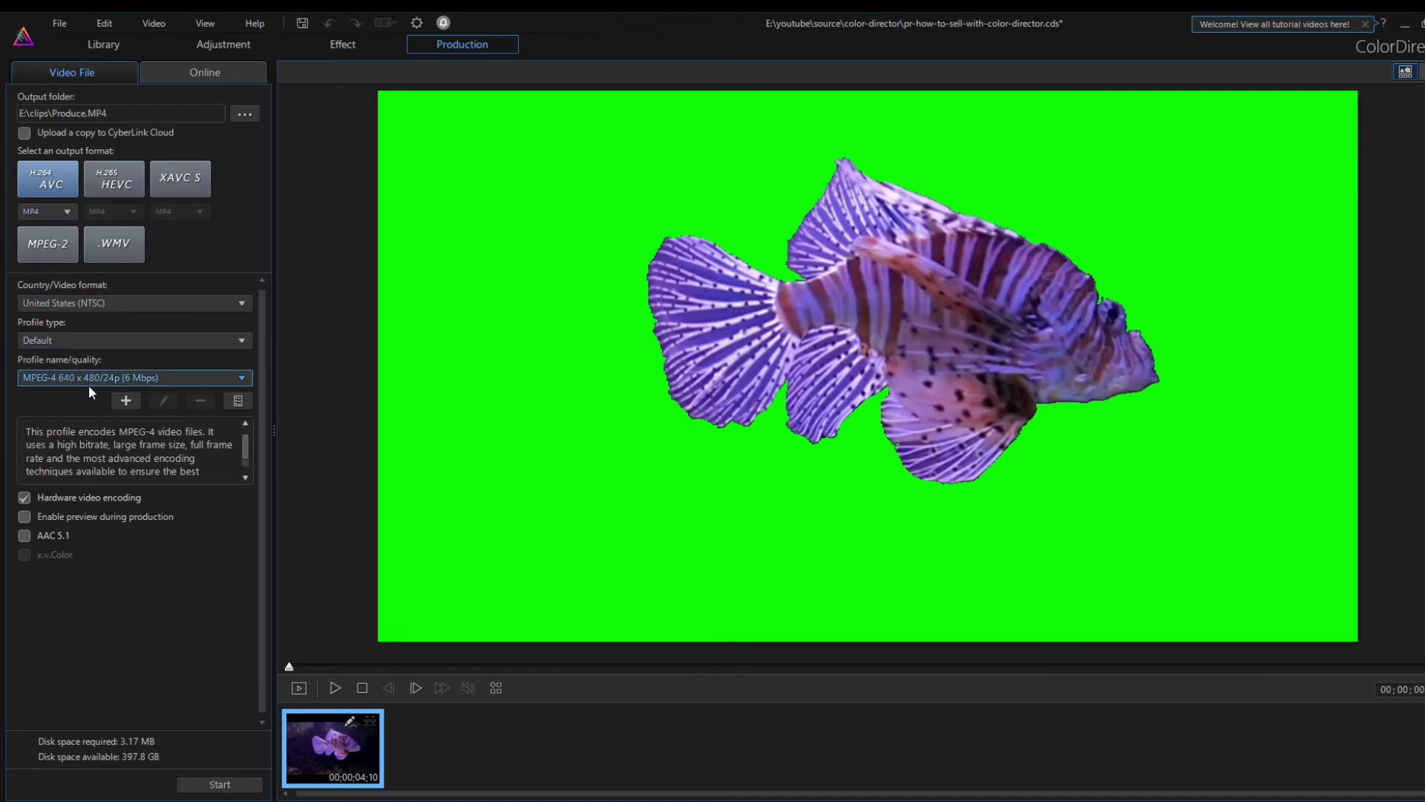
Produce the lionfish clip as MPEG-4 1920 x 1080/30p (16 Mbps) with production preview enabled.
click(172, 381)
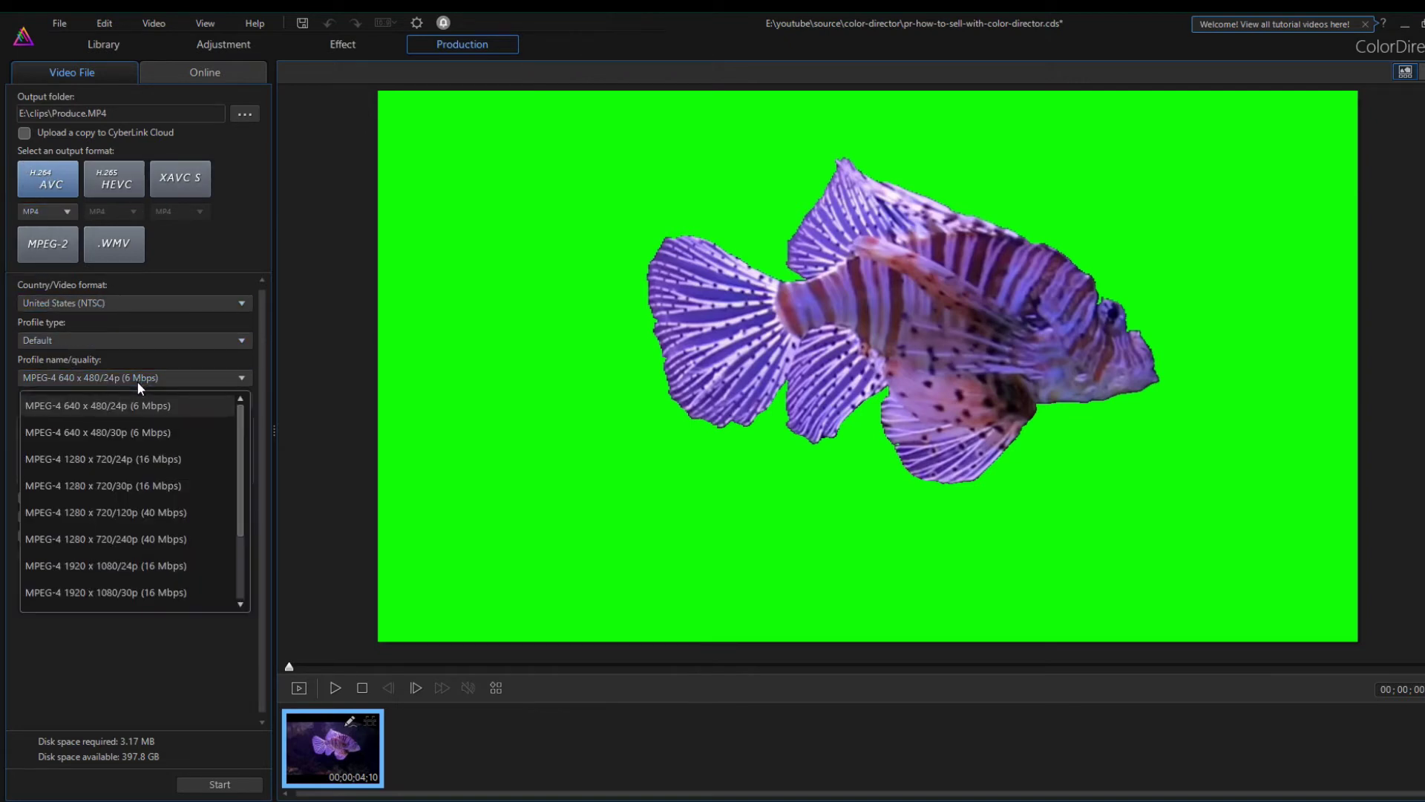
scroll(142, 575, down, 1)
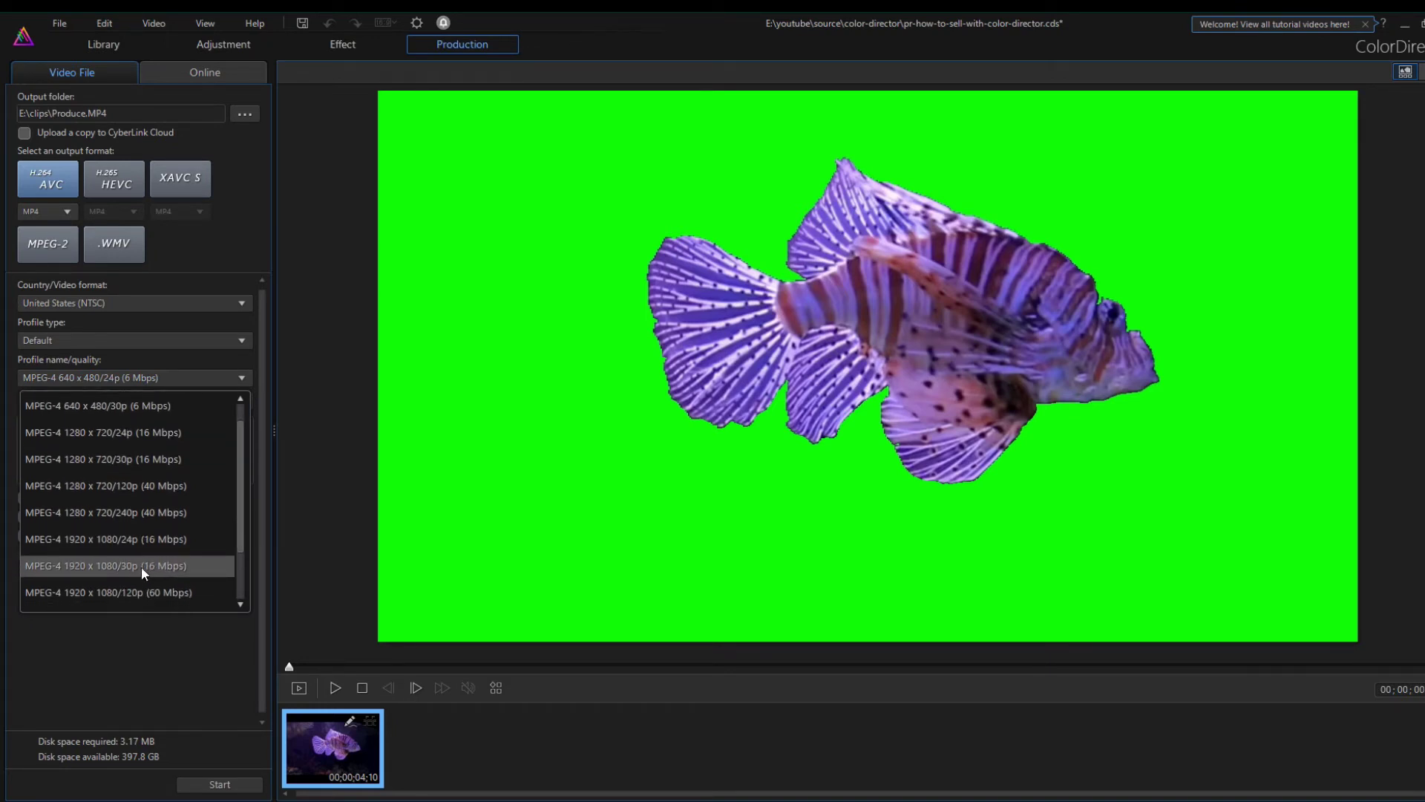
click(141, 567)
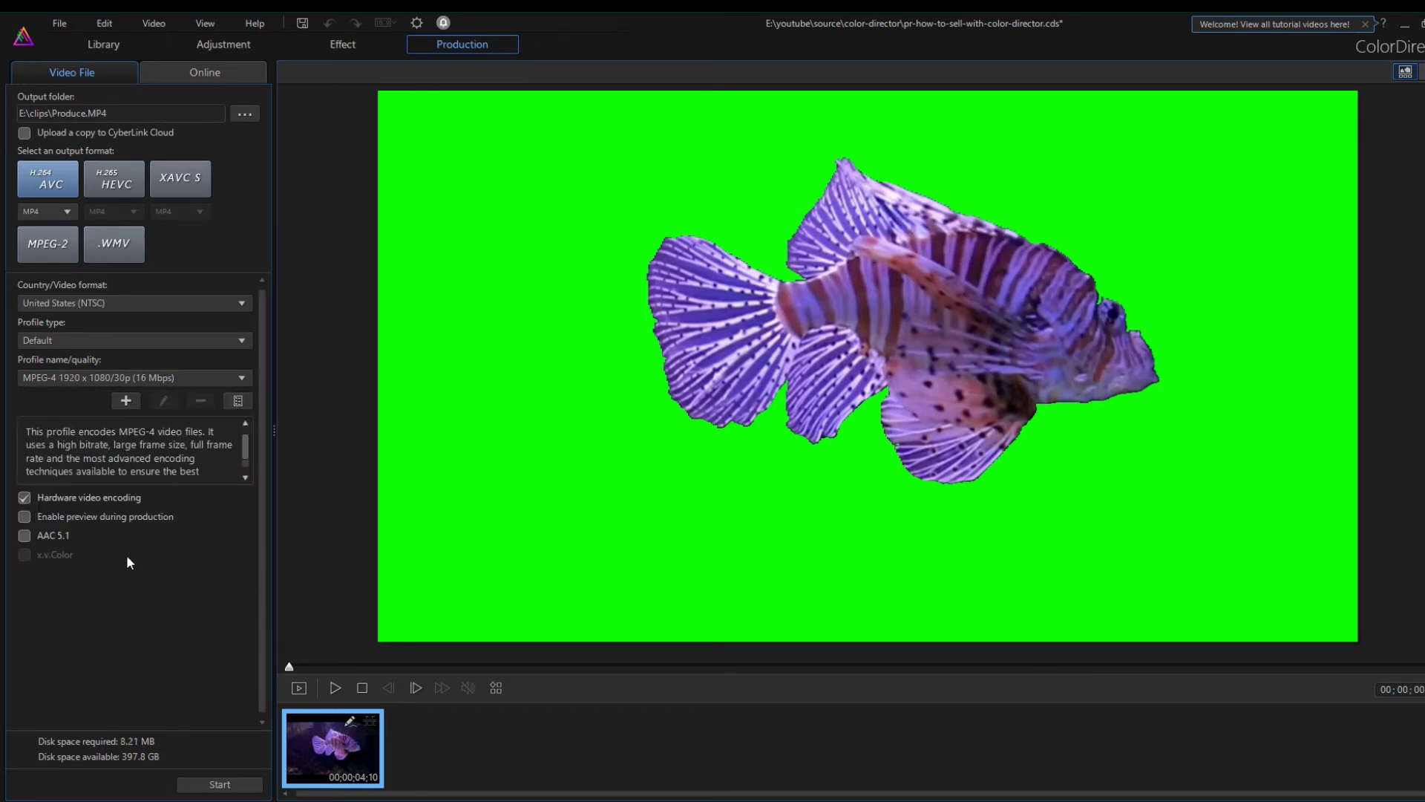
click(27, 517)
click(218, 786)
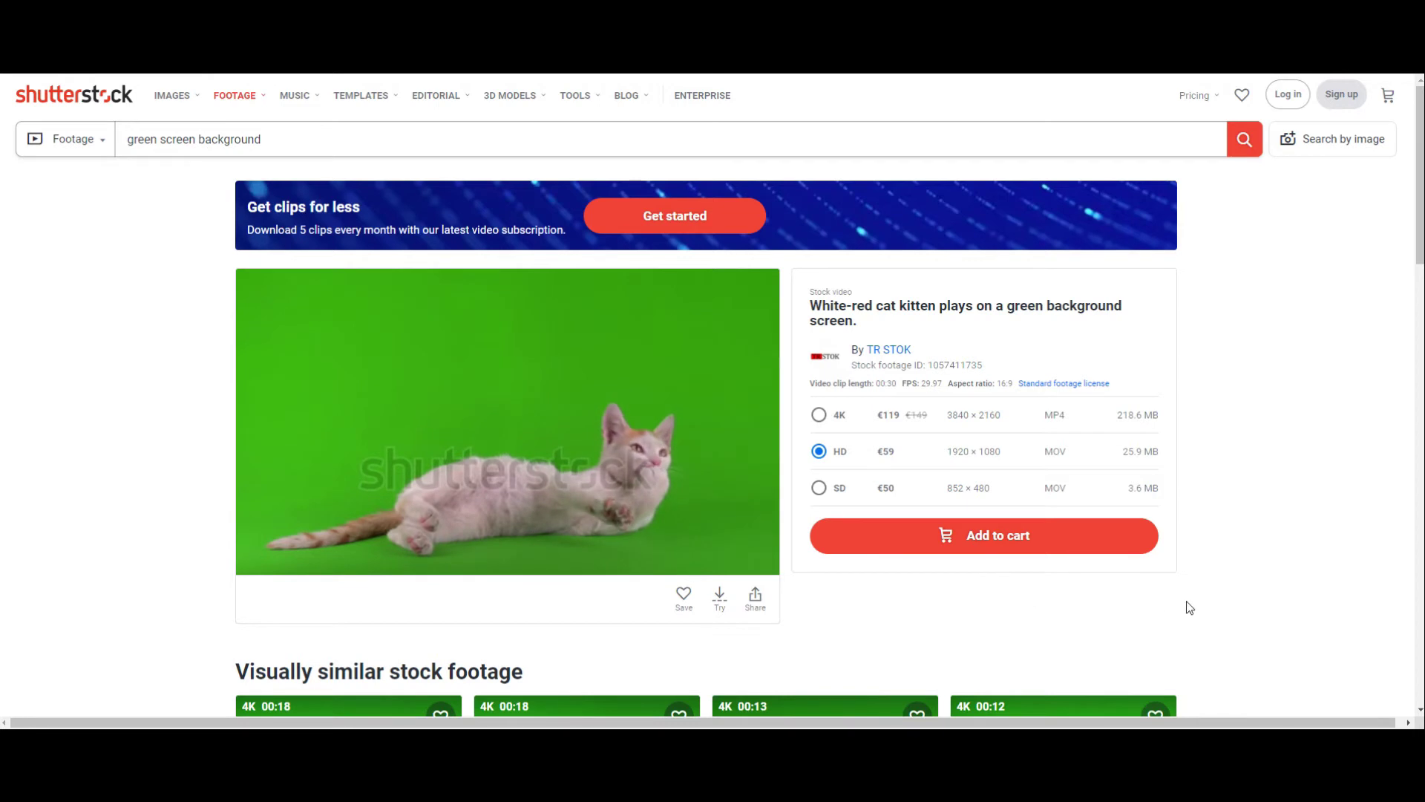
scroll(1269, 598, down, 3)
scroll(1279, 600, down, 2)
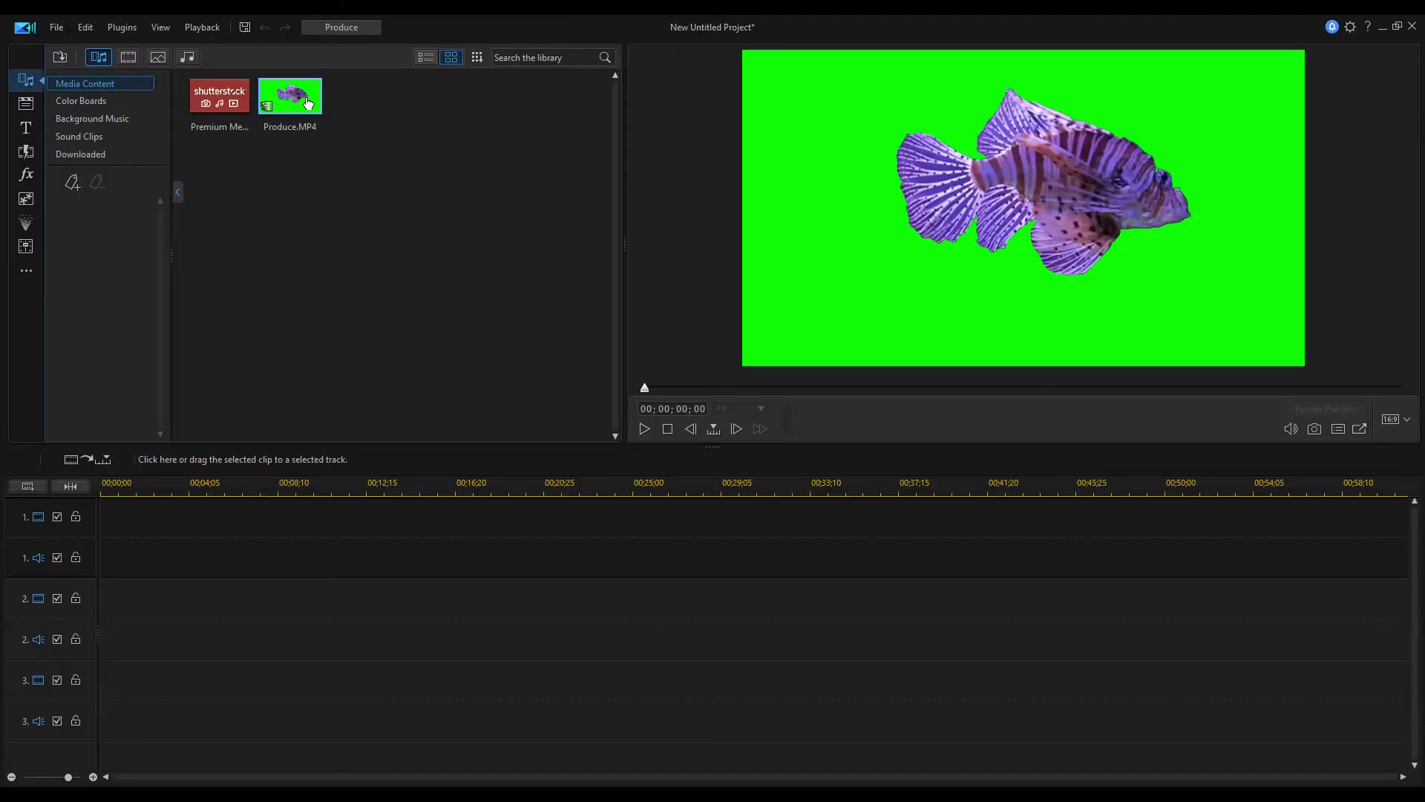
click(646, 429)
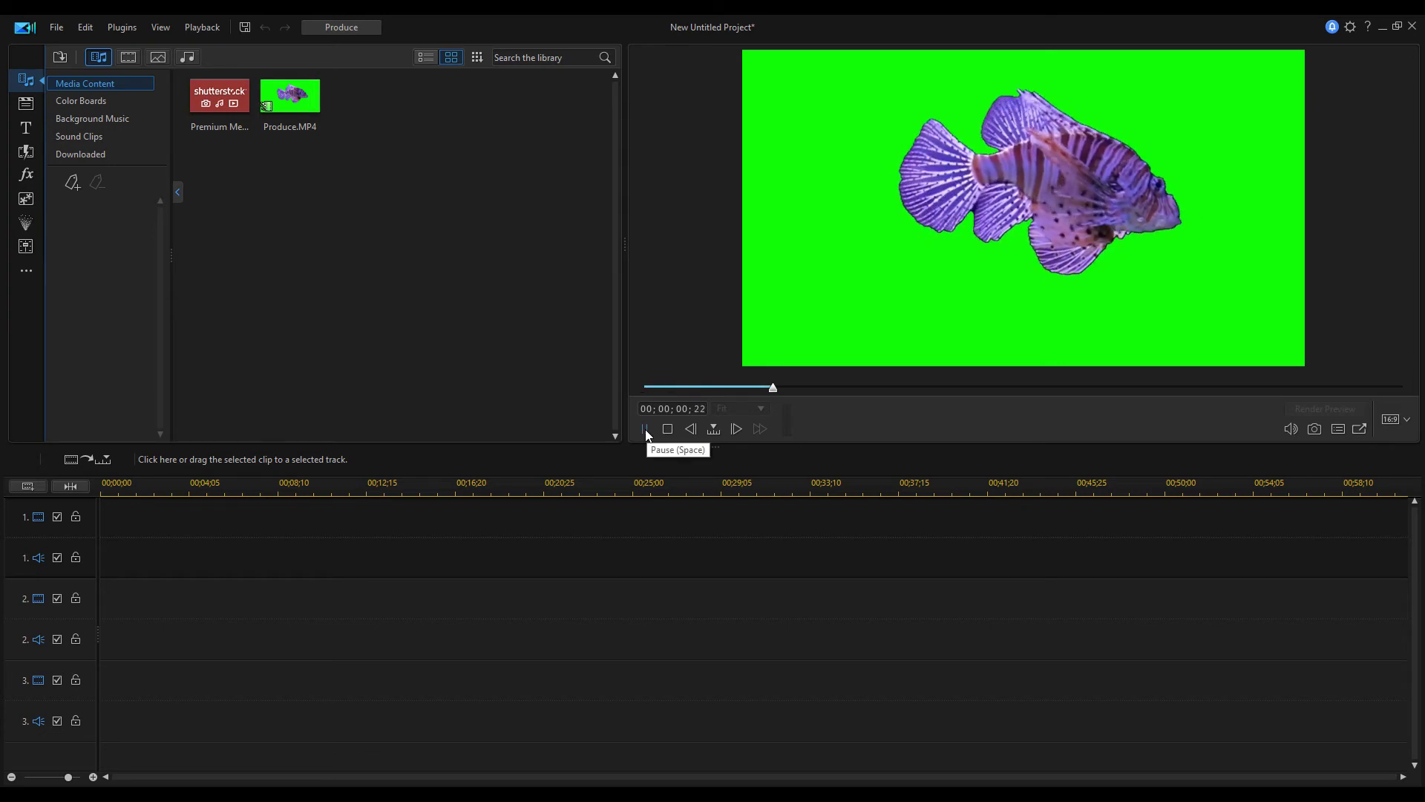
click(645, 429)
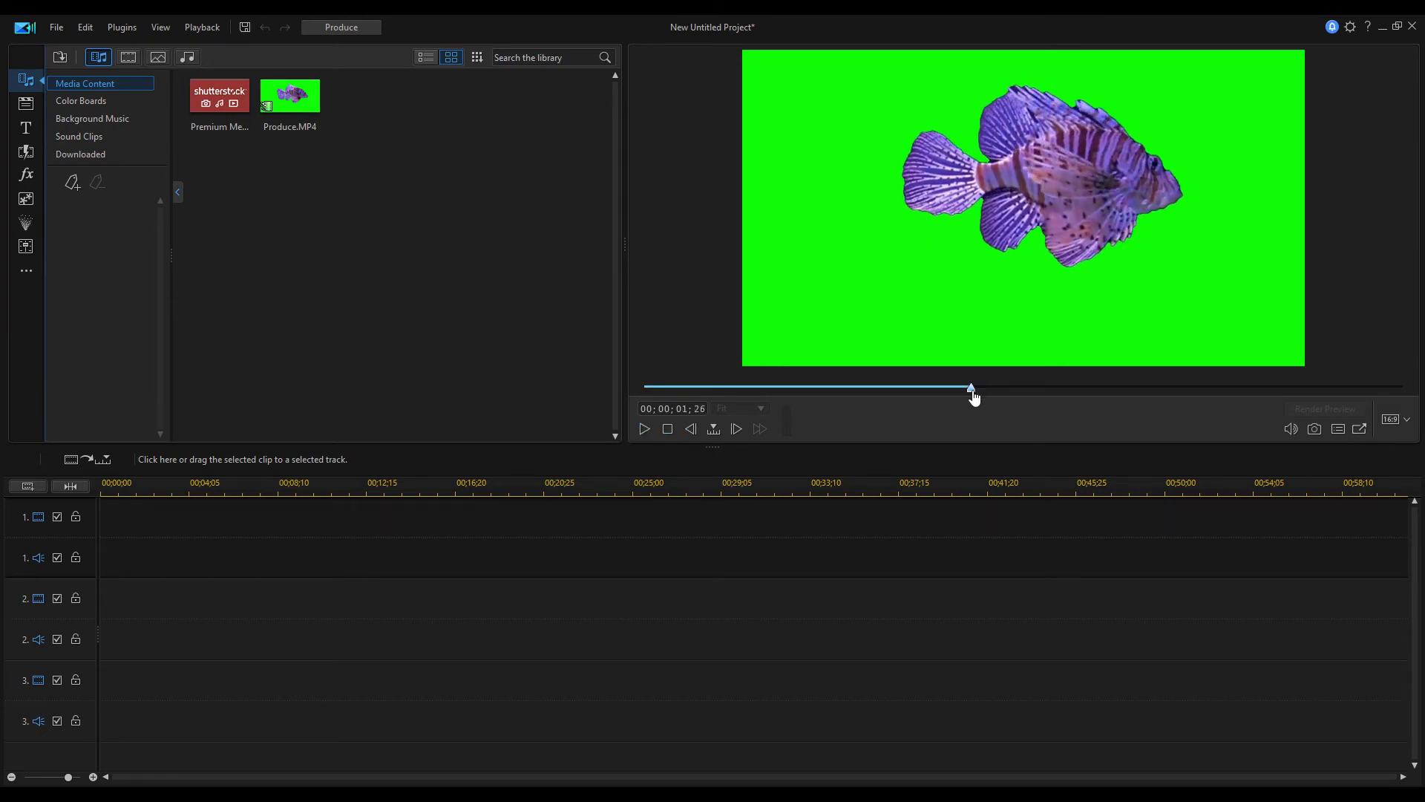
drag(973, 396, 634, 395)
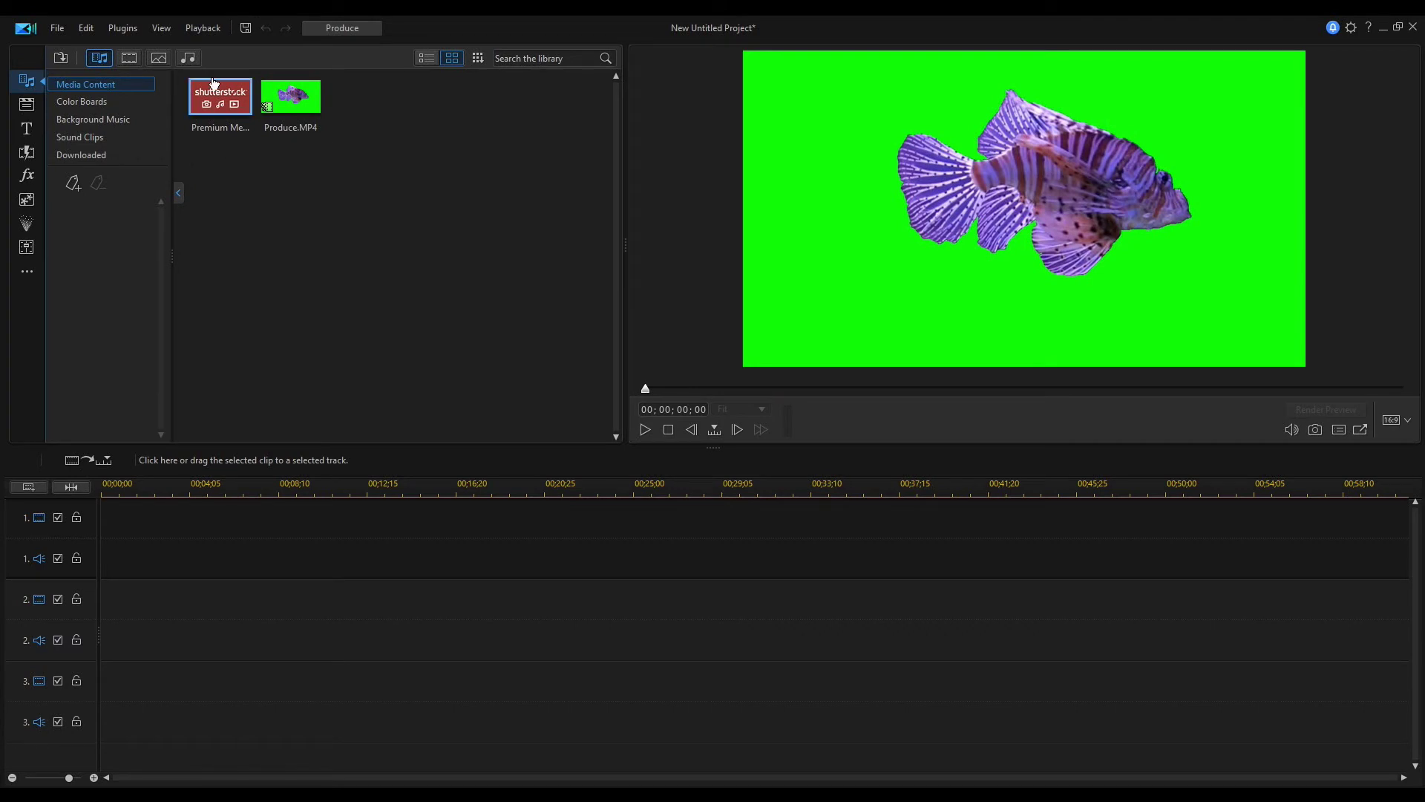
Open Premium Media, dismiss the connection error, and search stock photos for "glass".
click(215, 103)
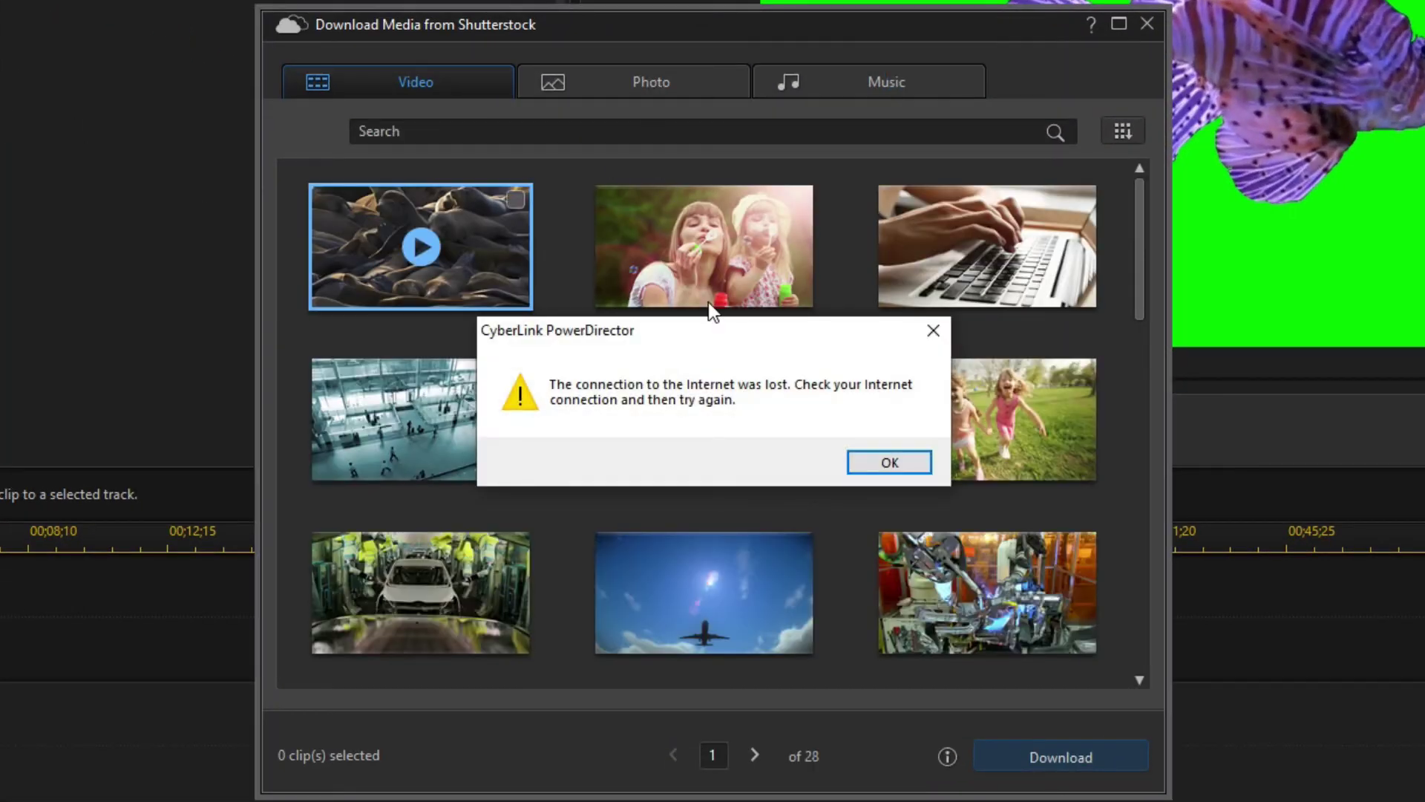
click(881, 469)
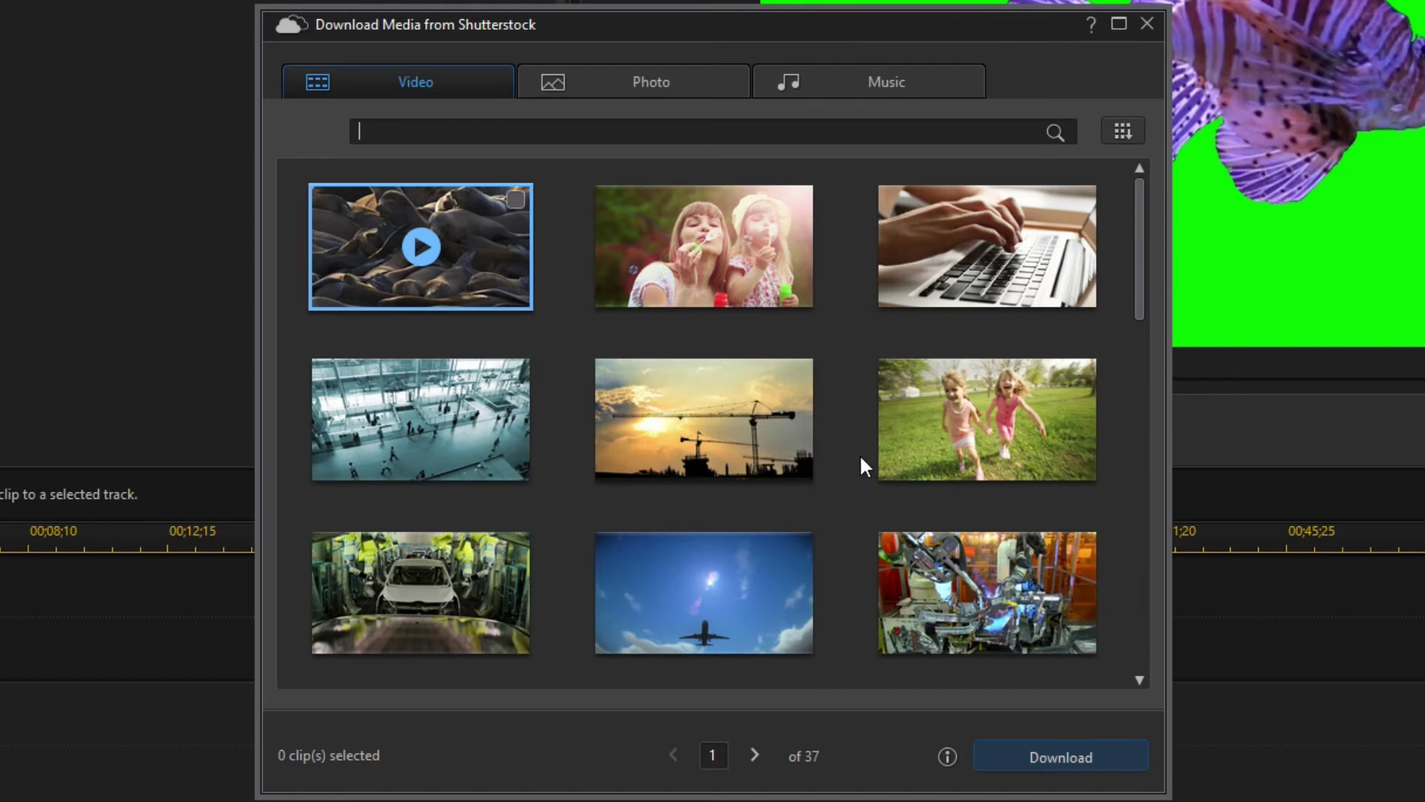
click(650, 83)
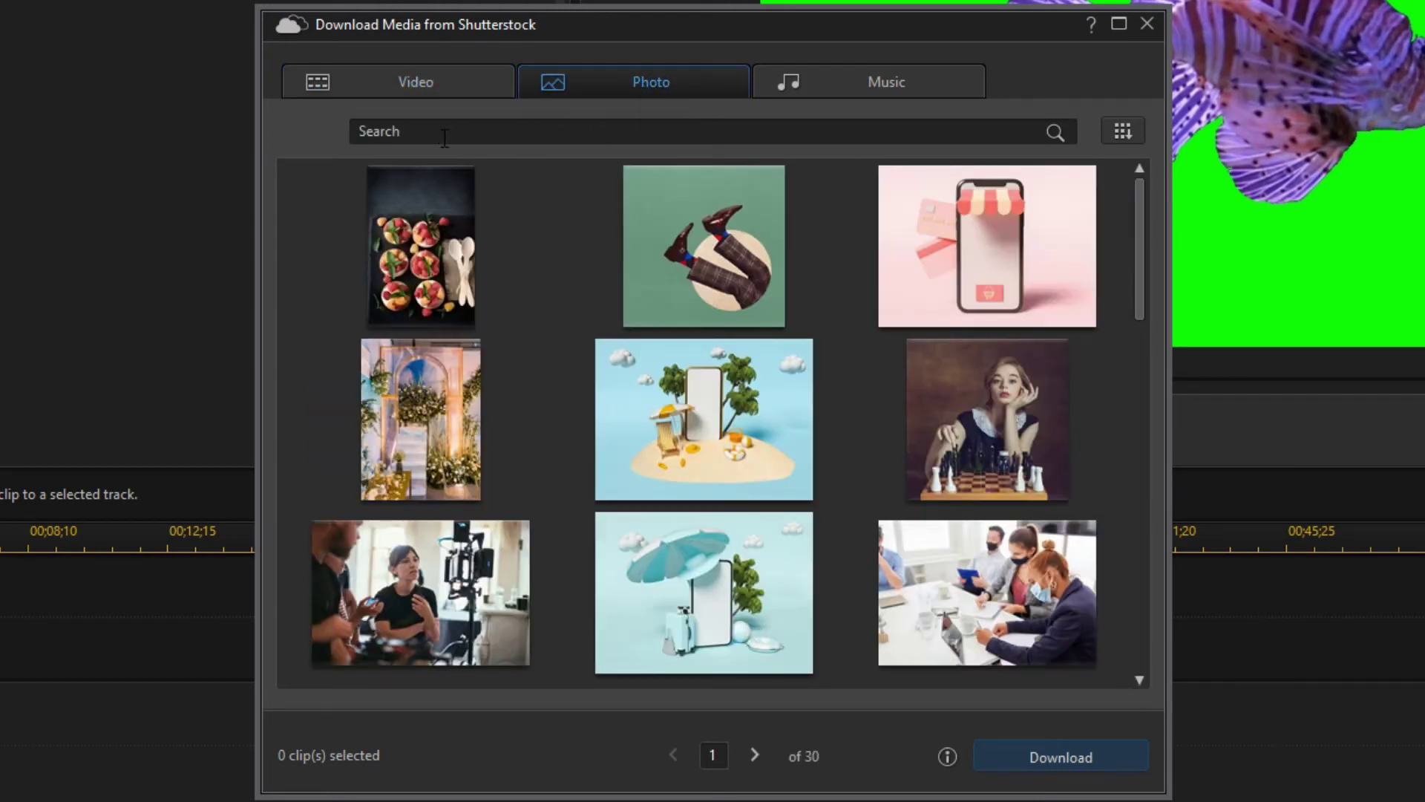
click(441, 134)
click(1053, 133)
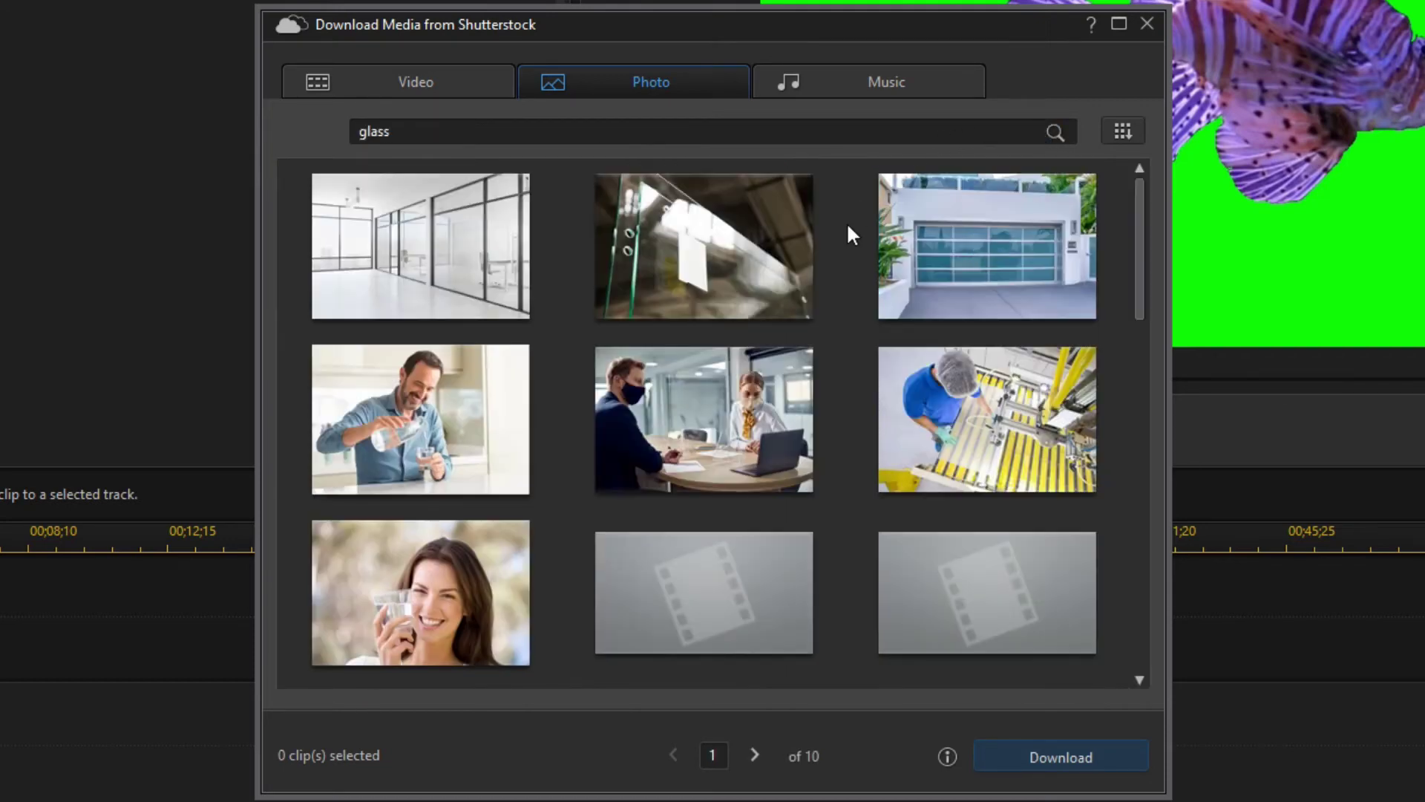
Select the photo of a hand holding a beer glass and download it.
scroll(571, 430, down, 6)
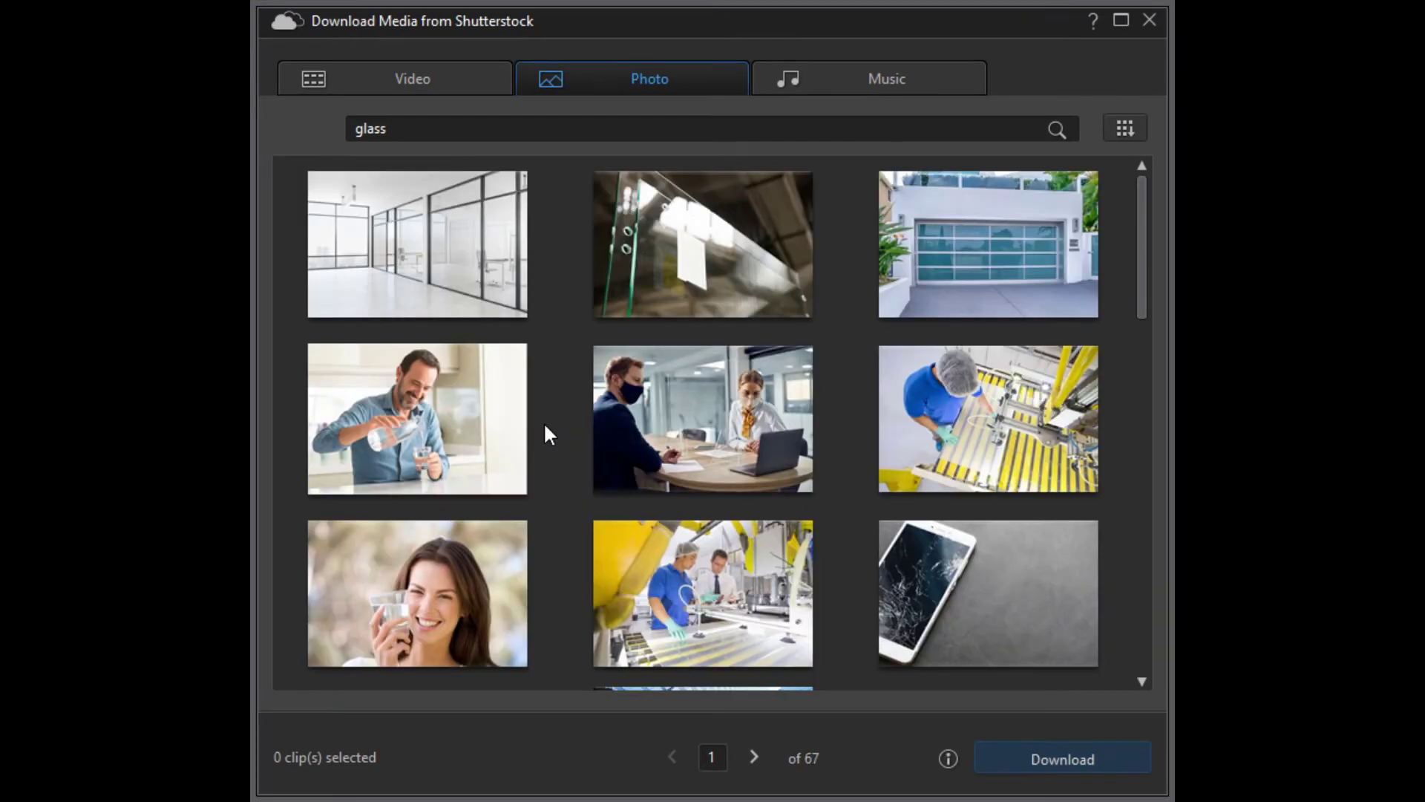
scroll(545, 438, down, 3)
scroll(541, 435, down, 6)
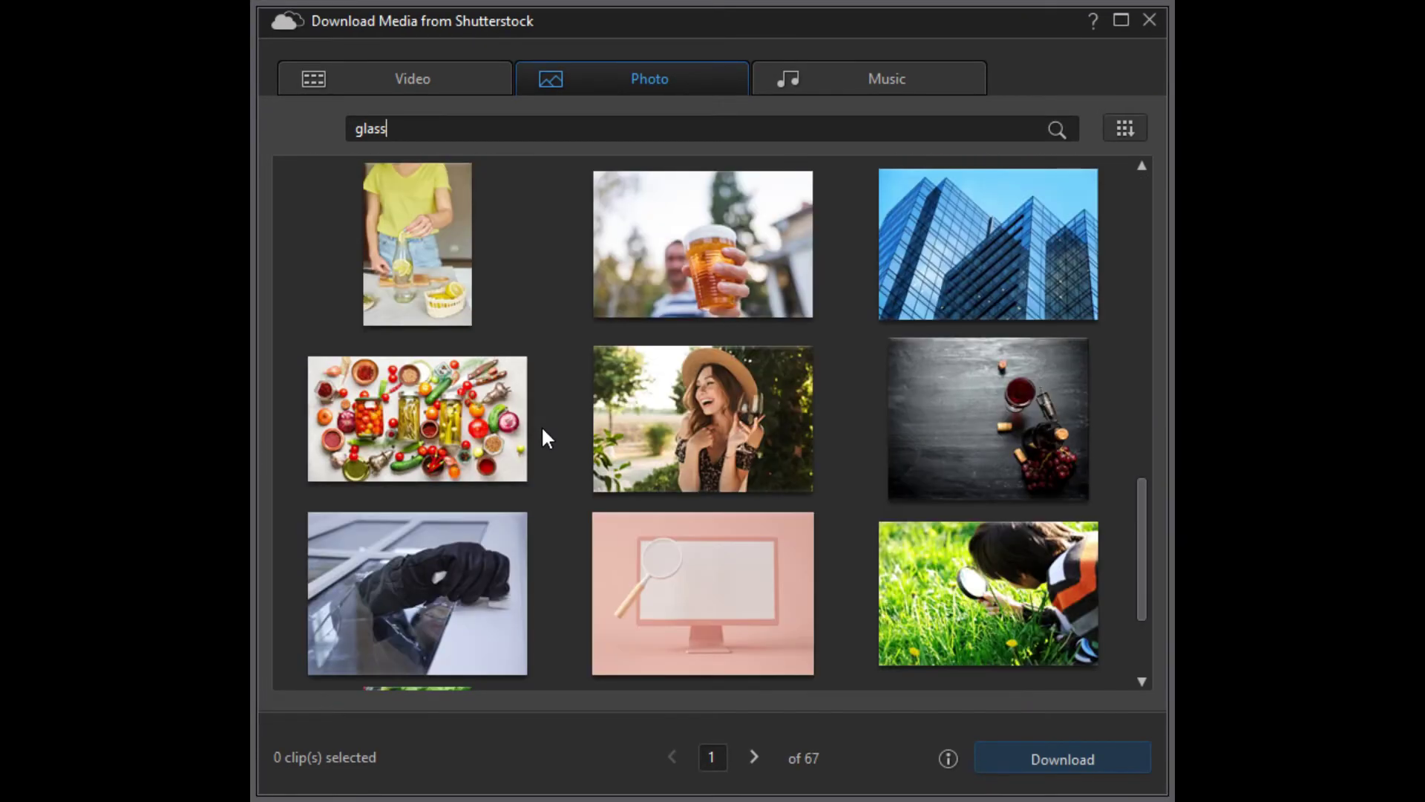
scroll(541, 435, up, 3)
click(647, 503)
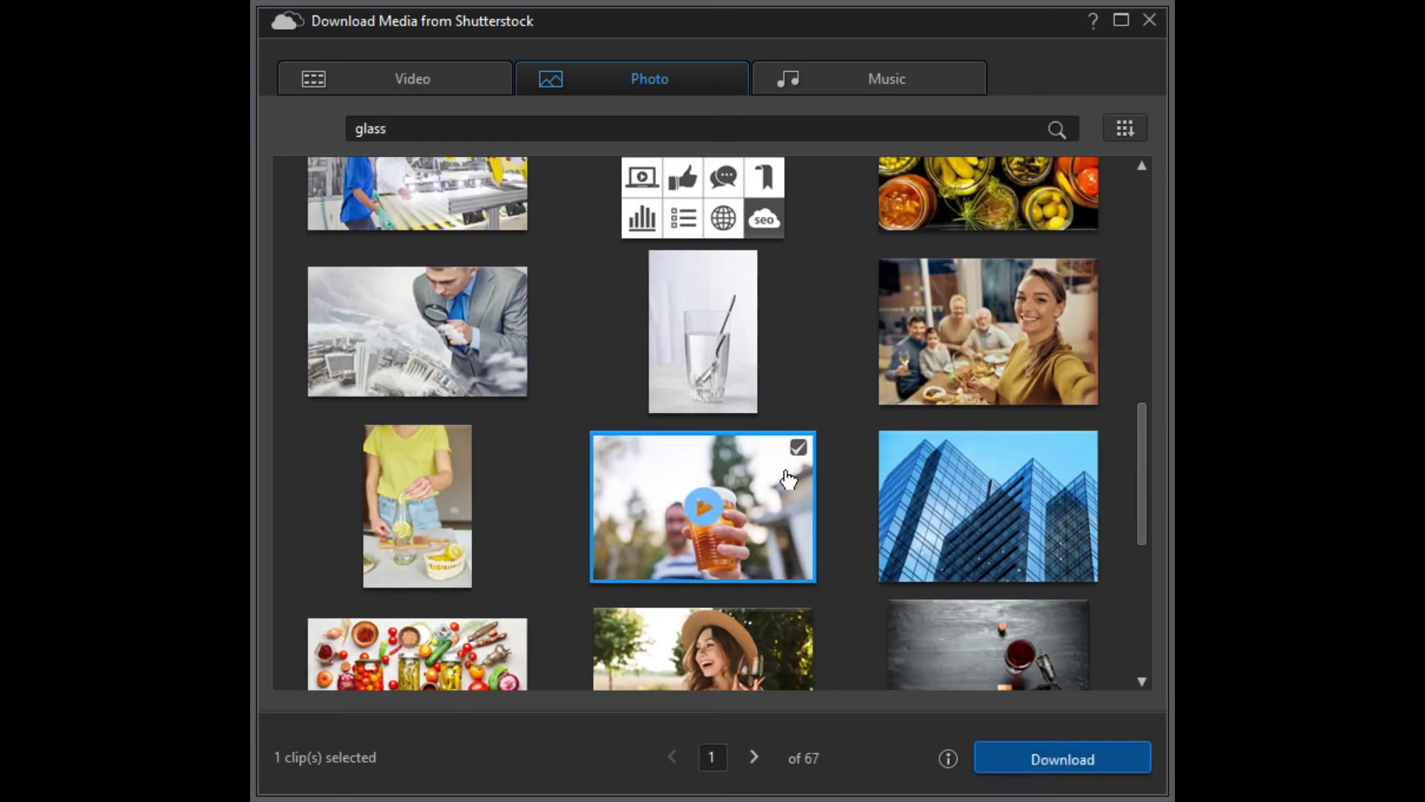
click(1067, 758)
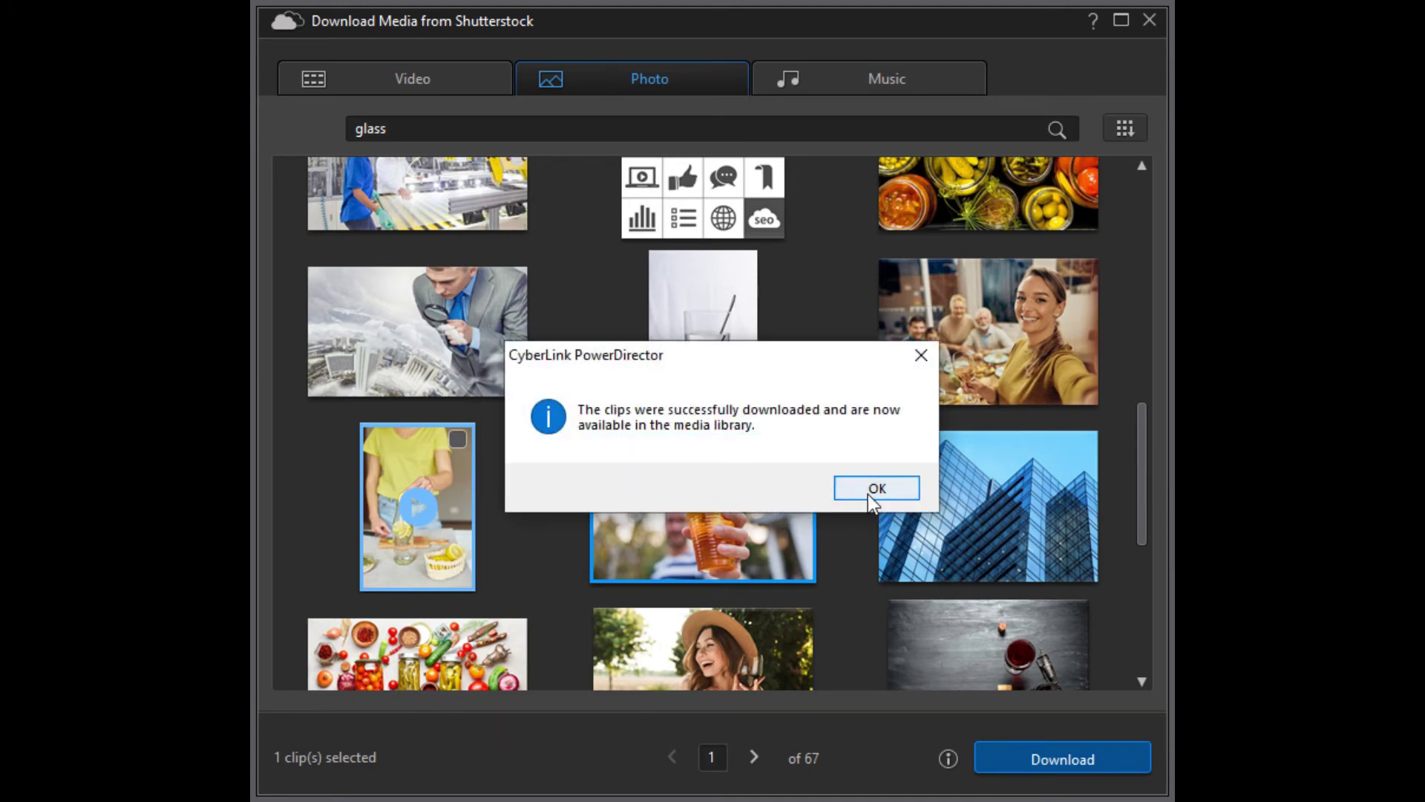
click(867, 490)
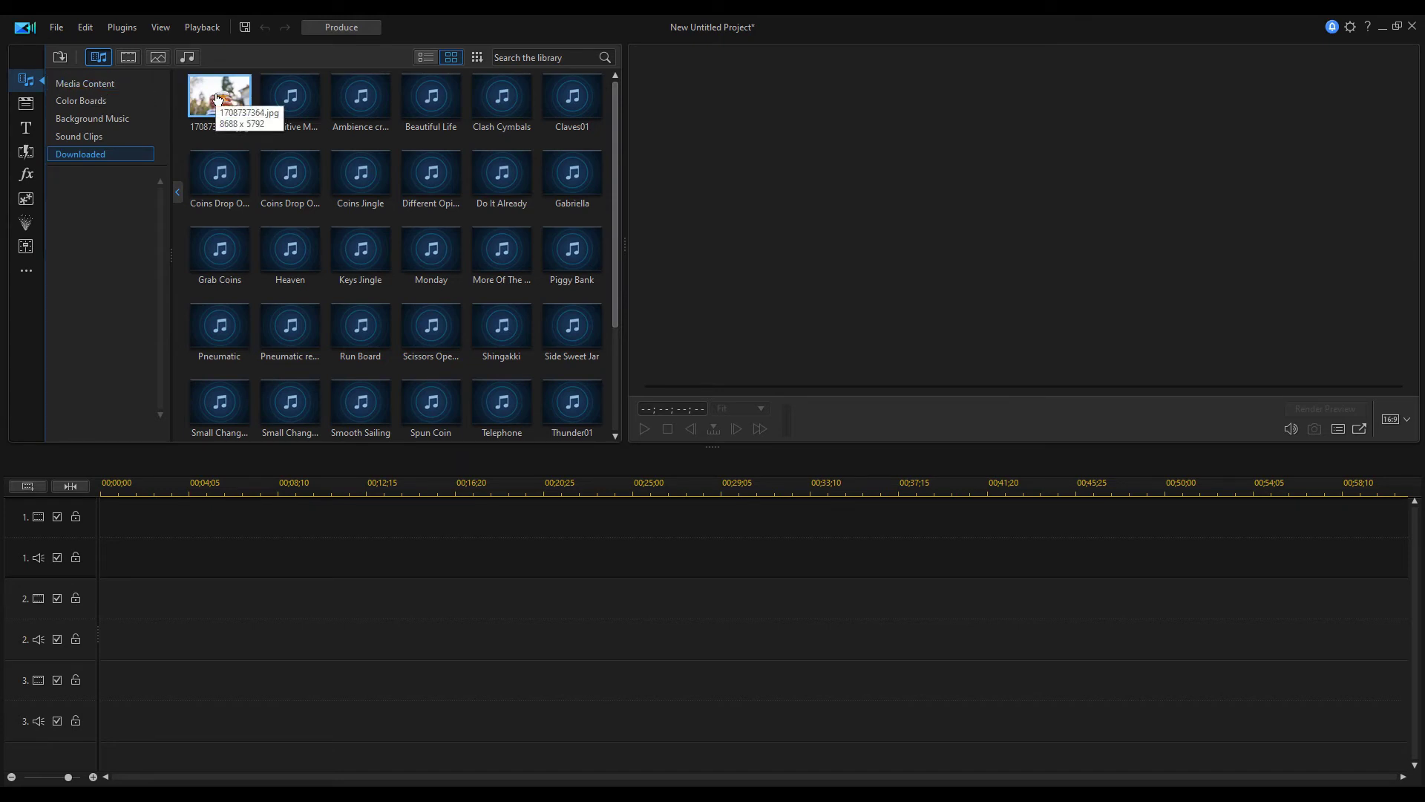
Place the beer photo on video track 1 and Produce.MP4 on track 2.
drag(216, 97, 104, 538)
click(85, 83)
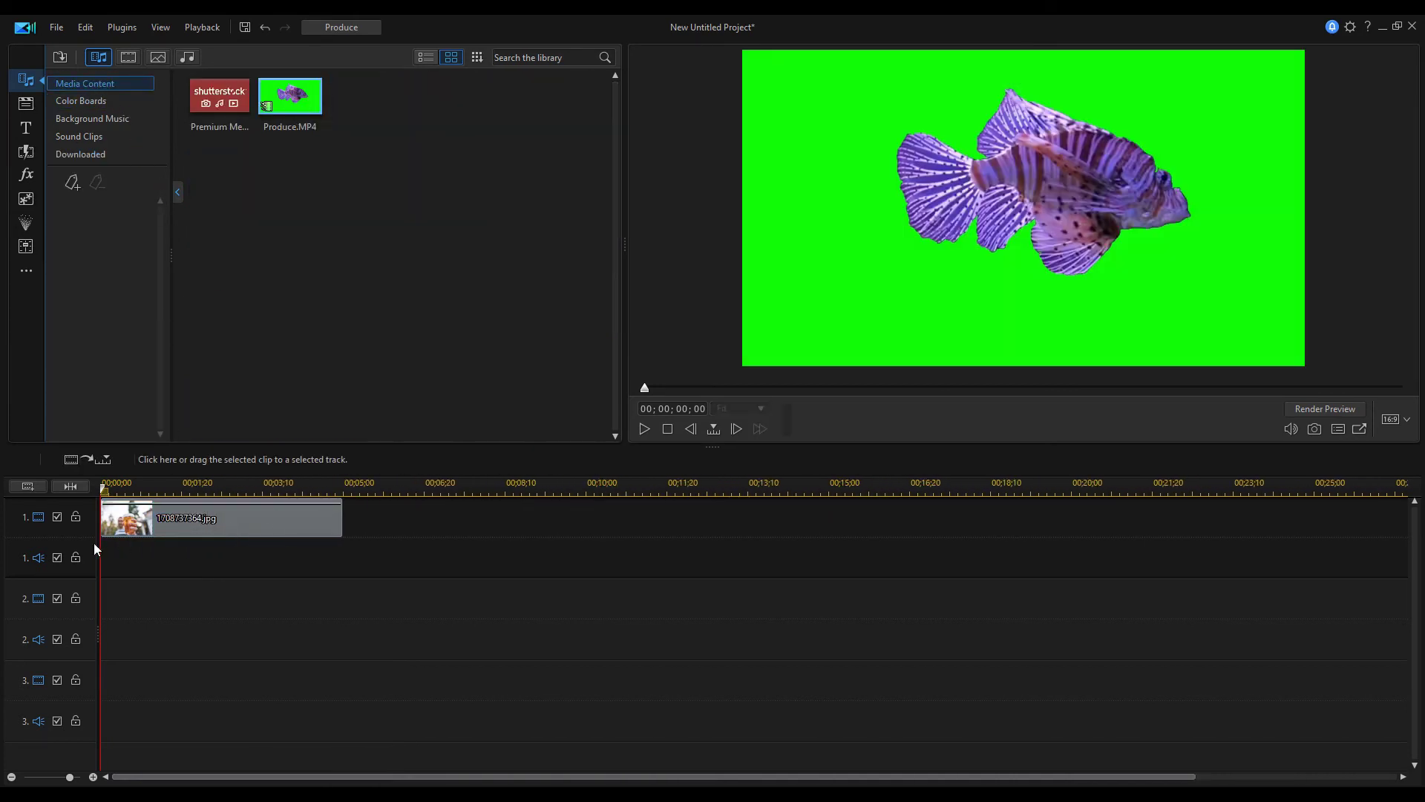
drag(57, 536, 63, 564)
drag(290, 97, 186, 630)
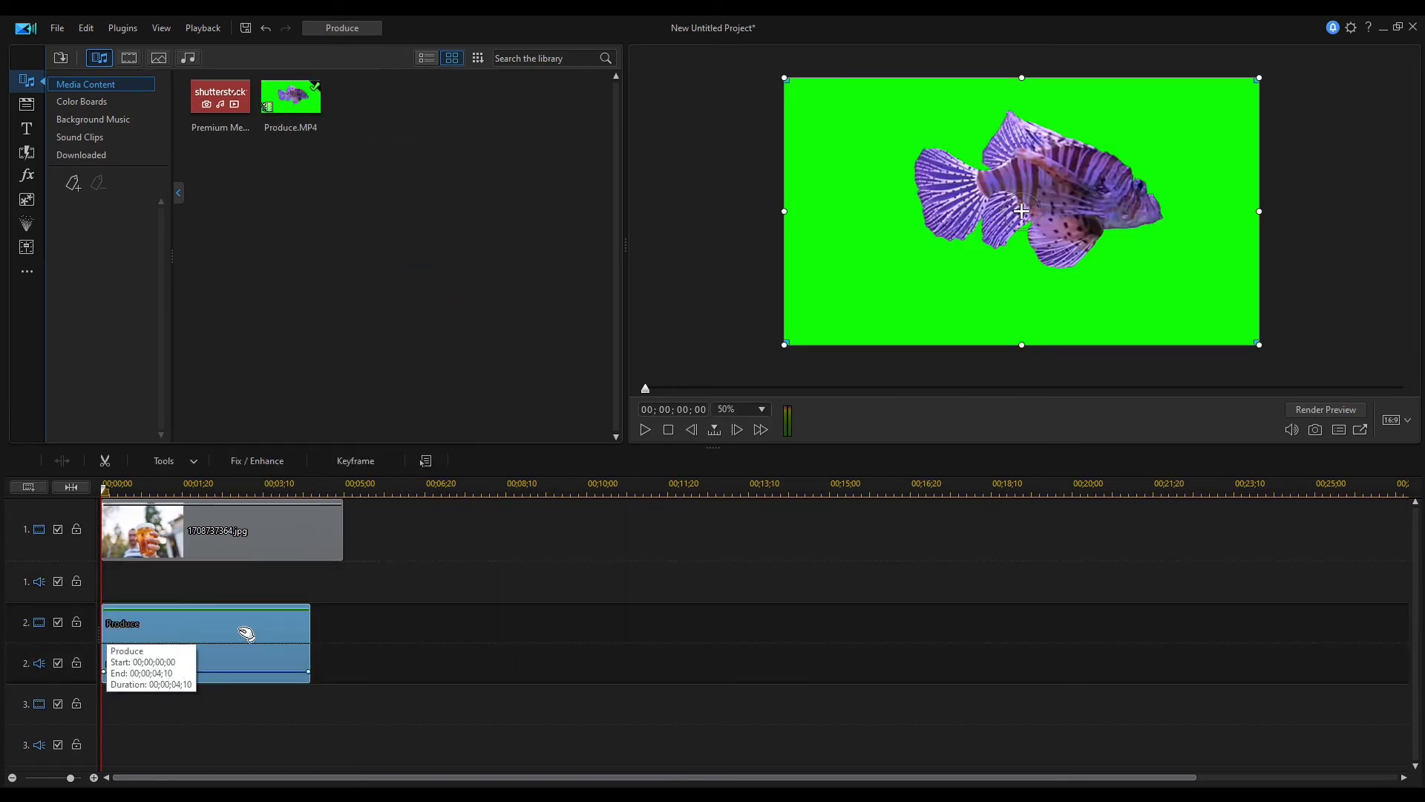
Shrink the fish clip to about 0.161 scale and center it over the beer cup.
drag(784, 344, 976, 237)
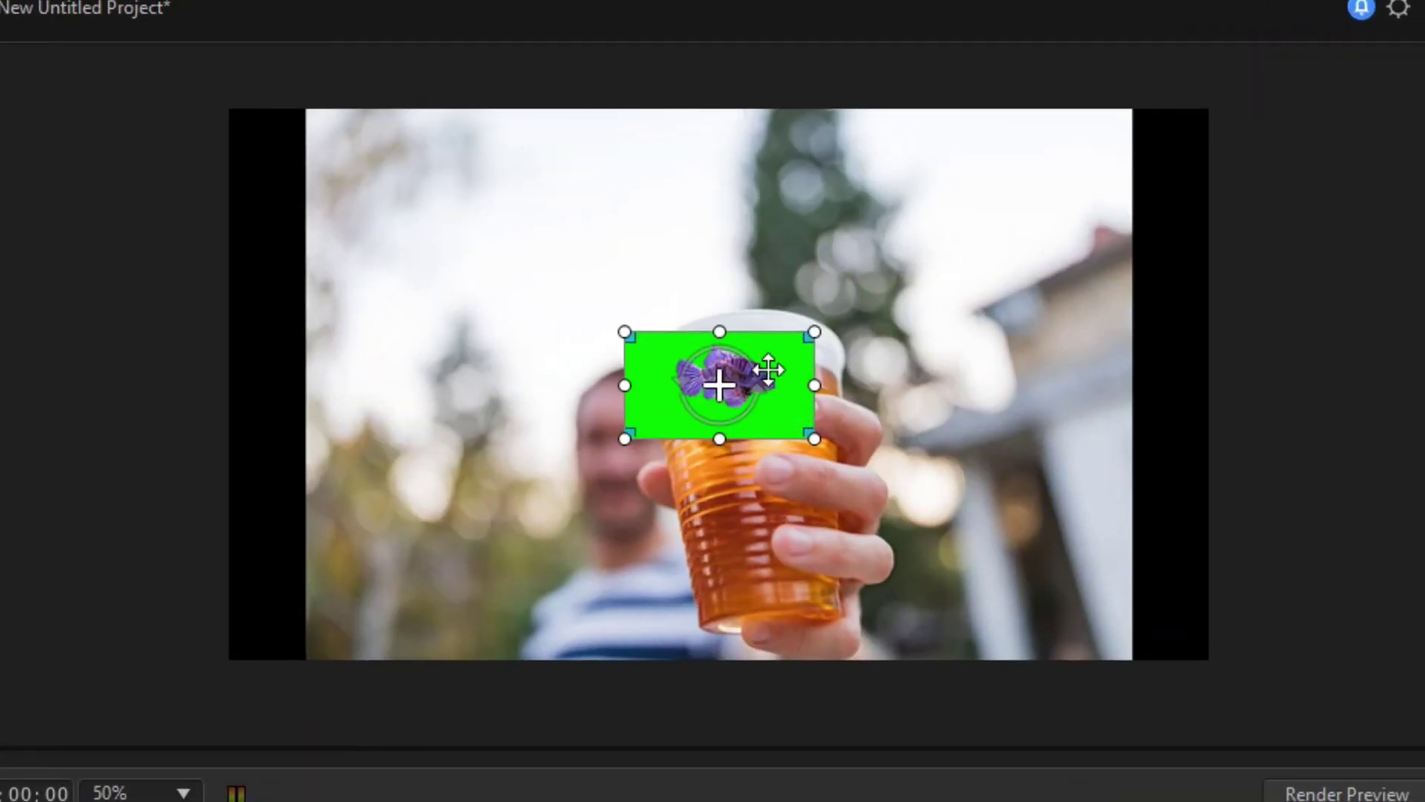
drag(776, 357, 808, 405)
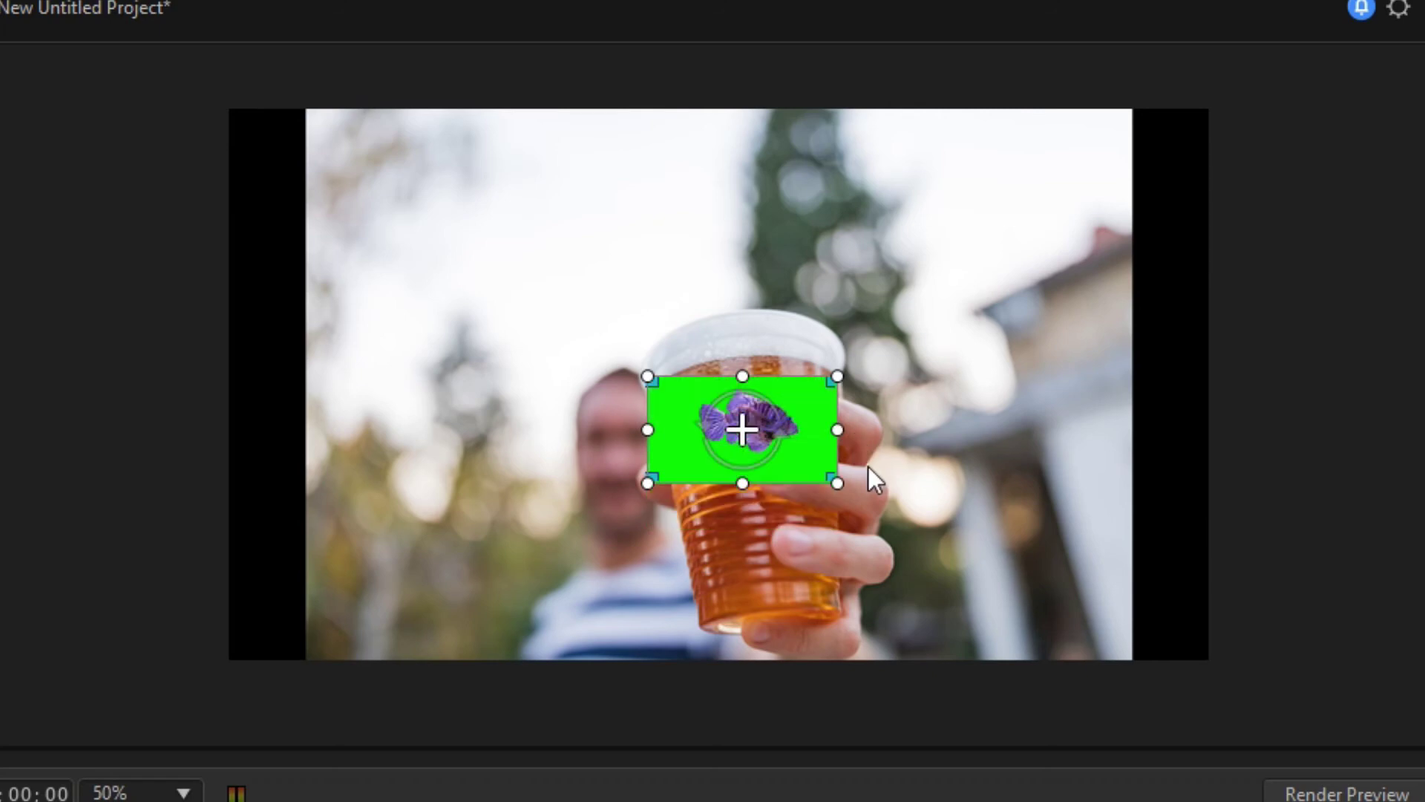
drag(838, 377, 823, 387)
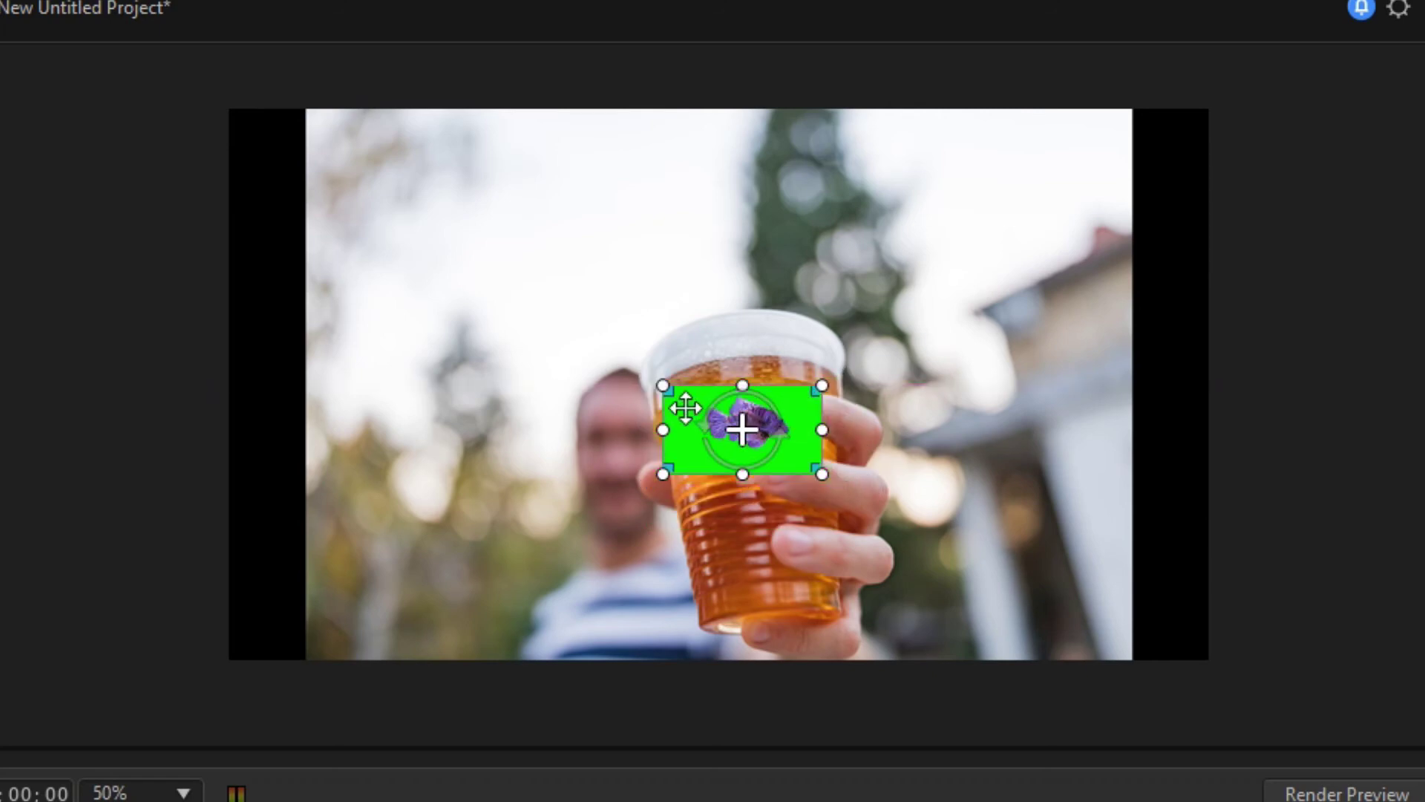
drag(678, 404, 671, 408)
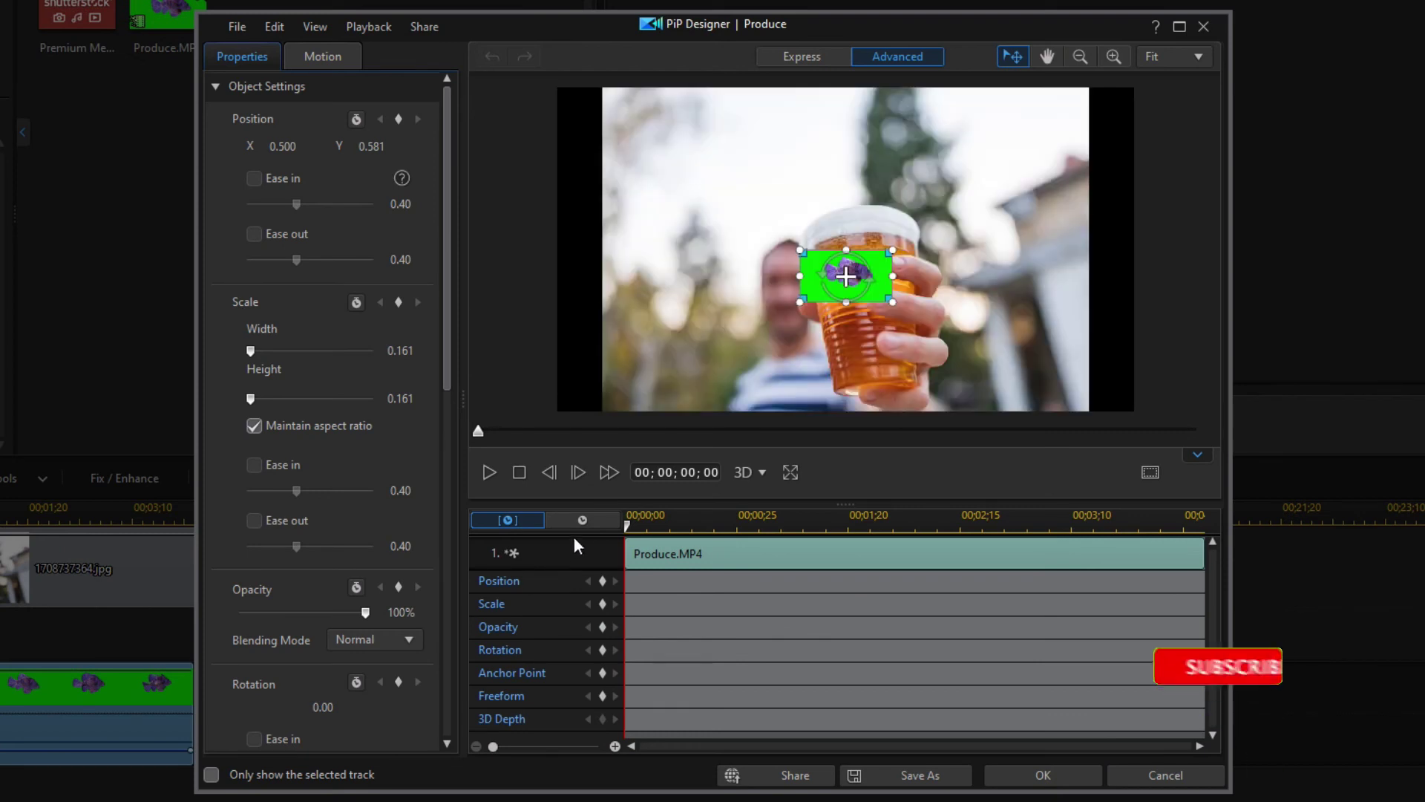
Enable Chroma Key on the fish clip, eyedrop its green background, and confirm.
click(216, 86)
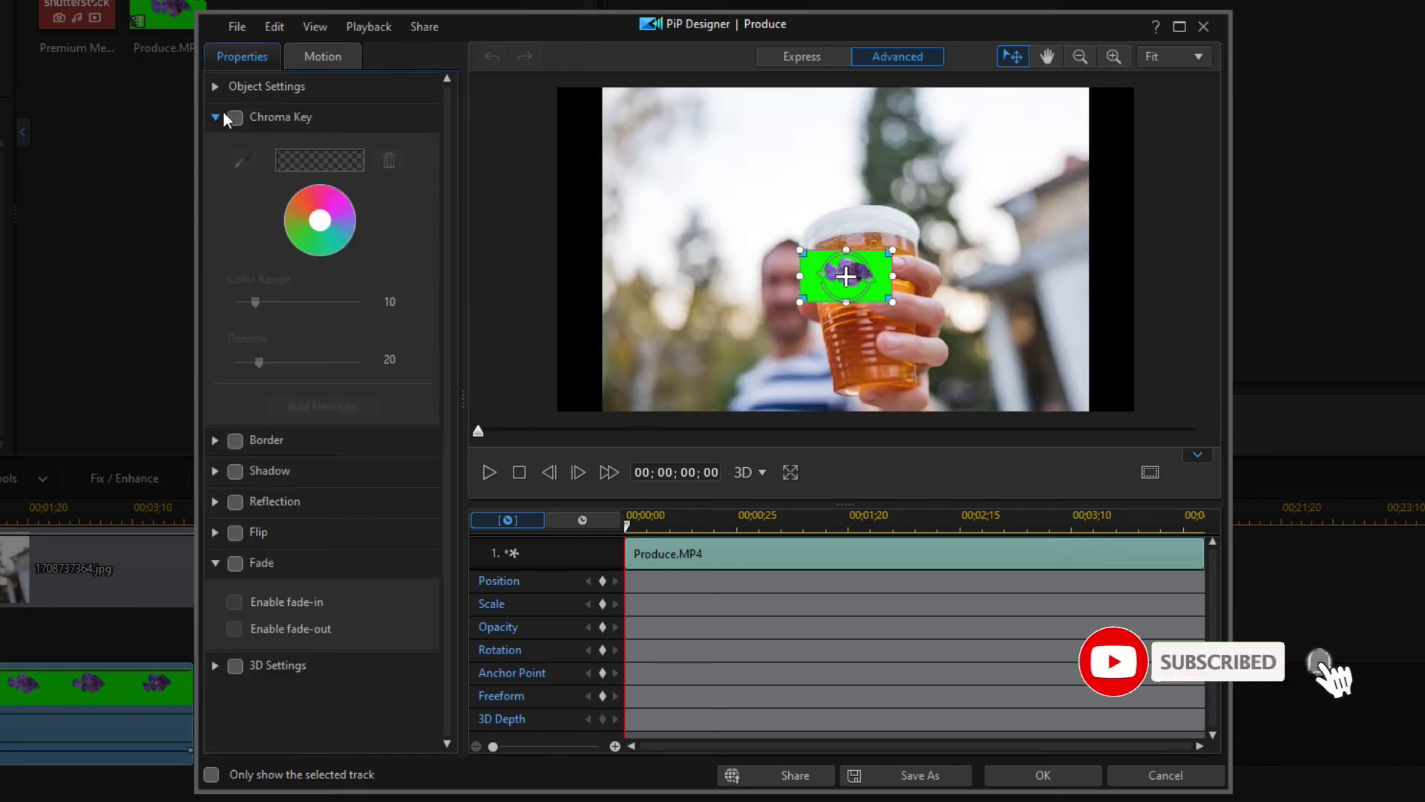
click(237, 118)
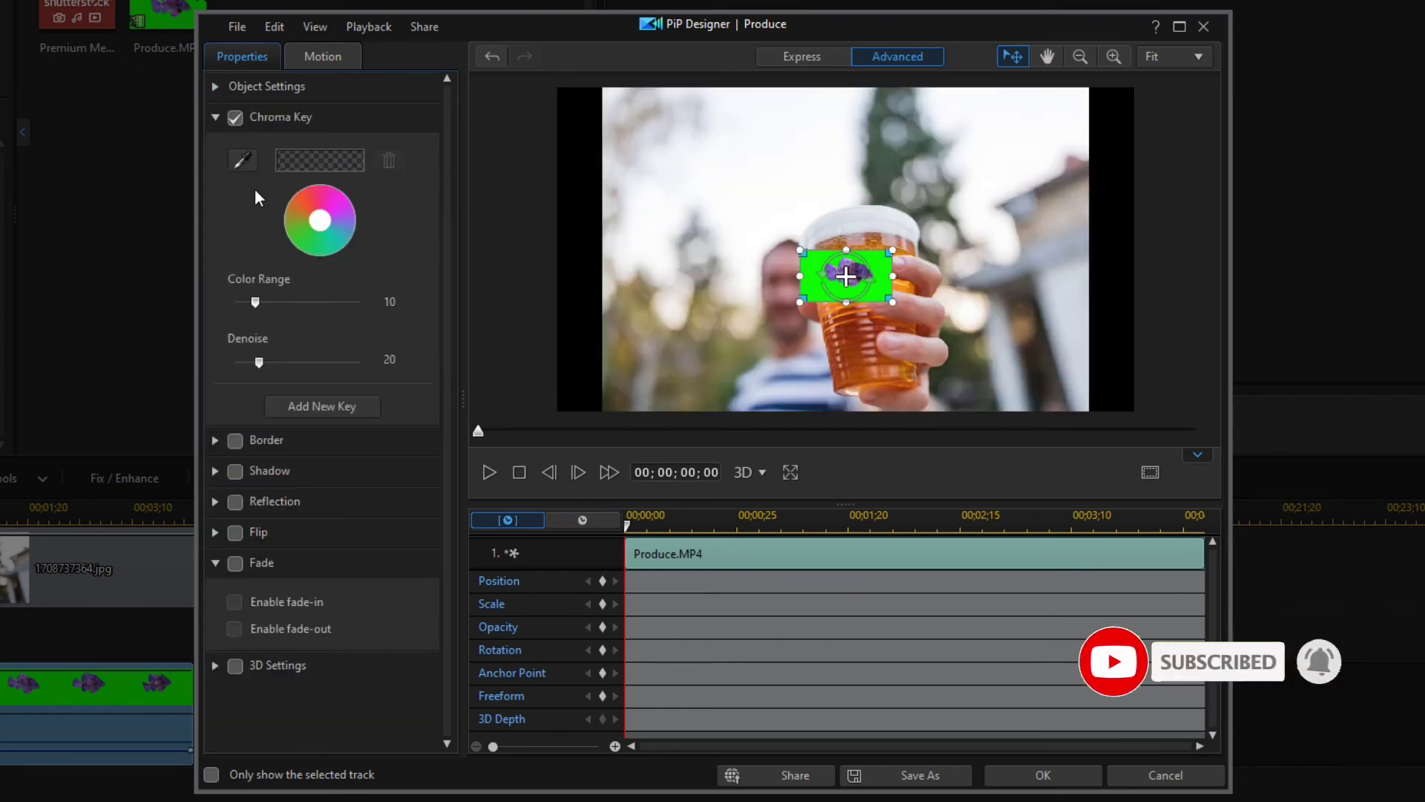
click(243, 159)
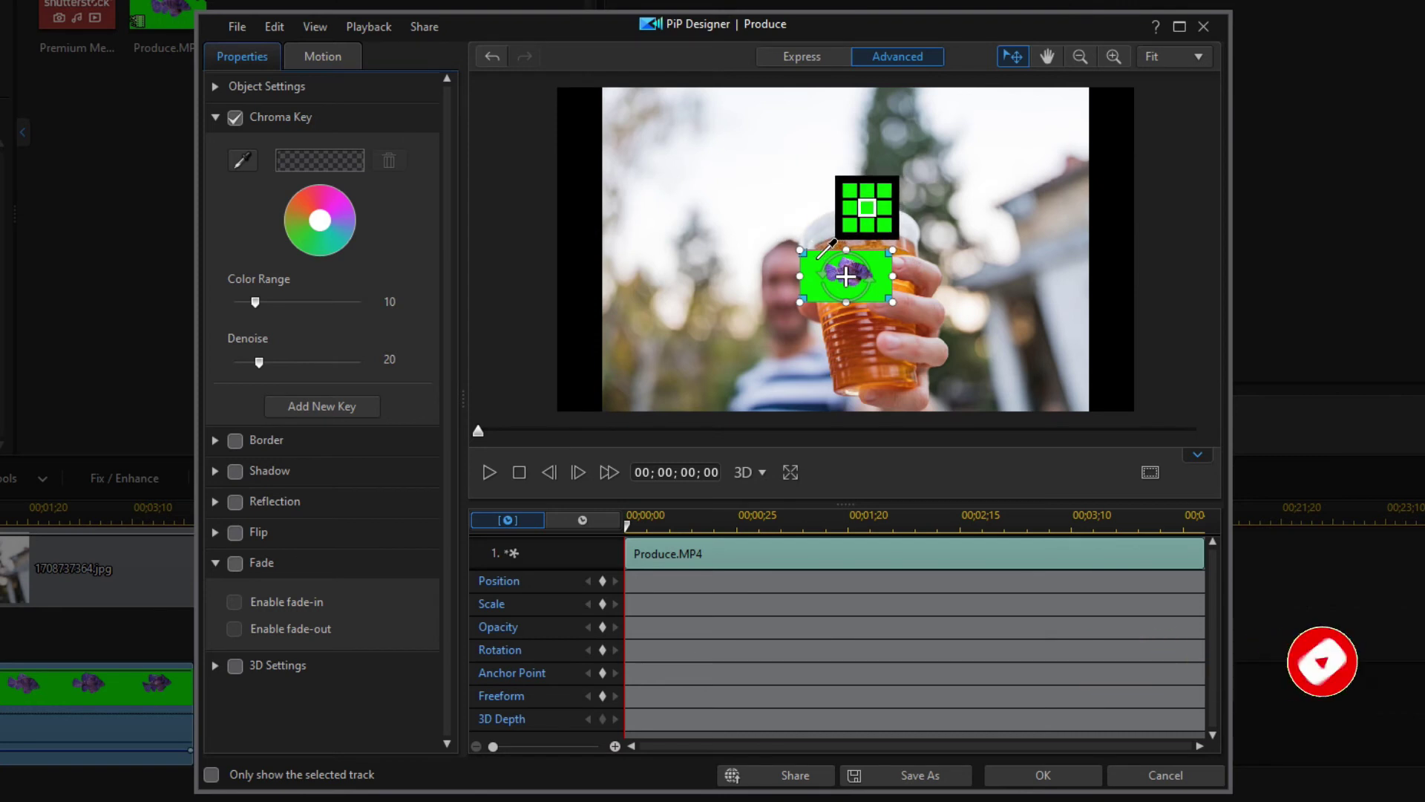
click(863, 262)
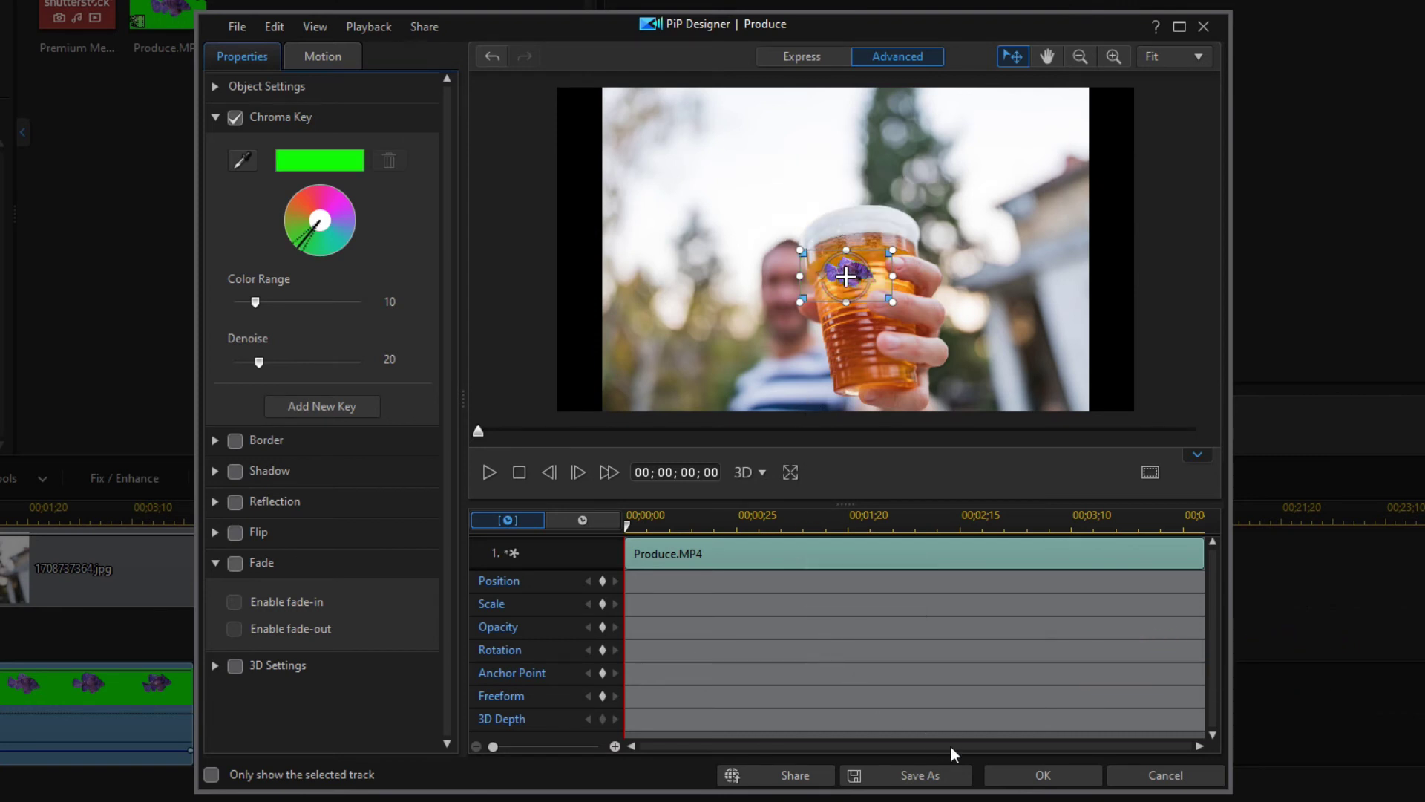
click(1039, 775)
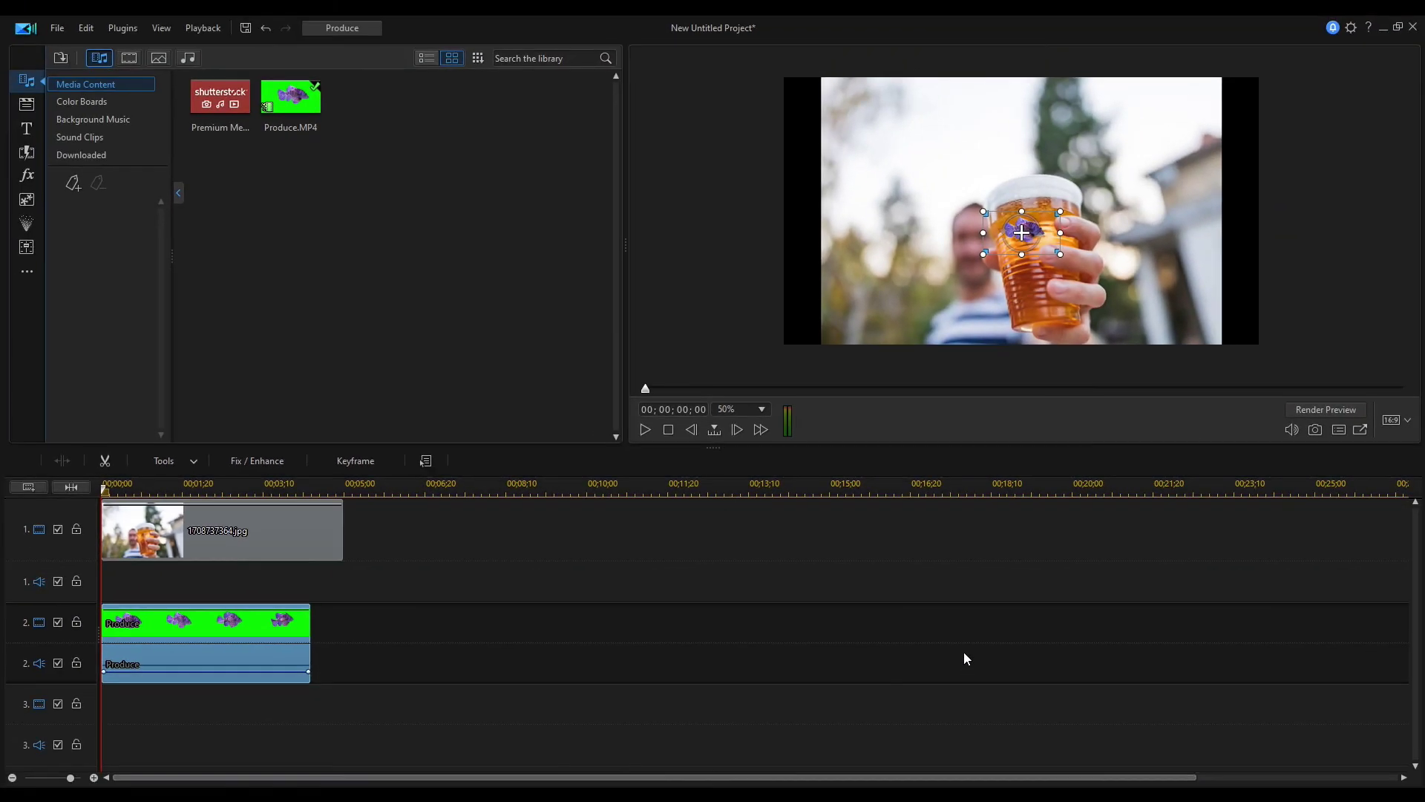
Preview the composite, then trim the beer photo to end at 00;00;04;10 like the fish clip.
click(646, 429)
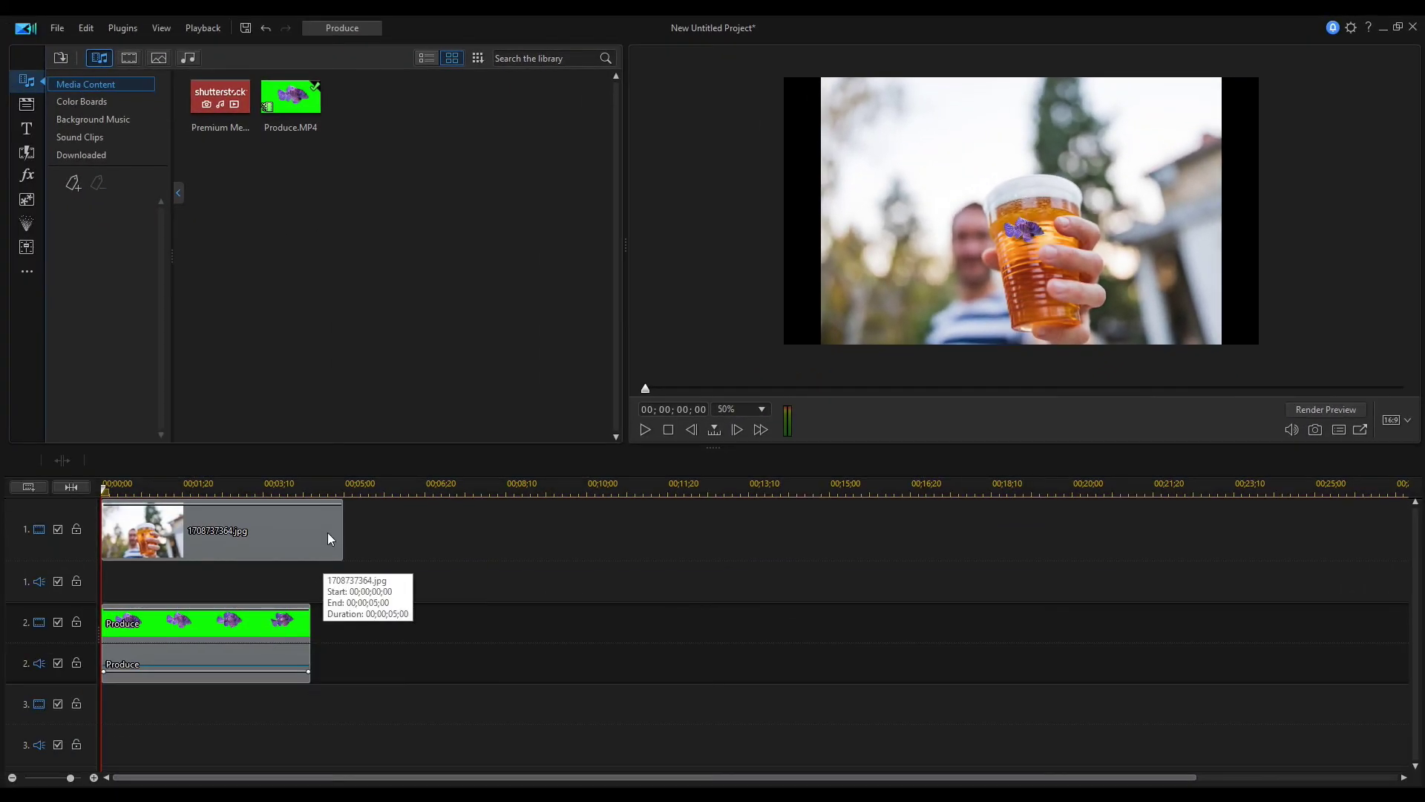
click(336, 532)
drag(341, 530, 310, 531)
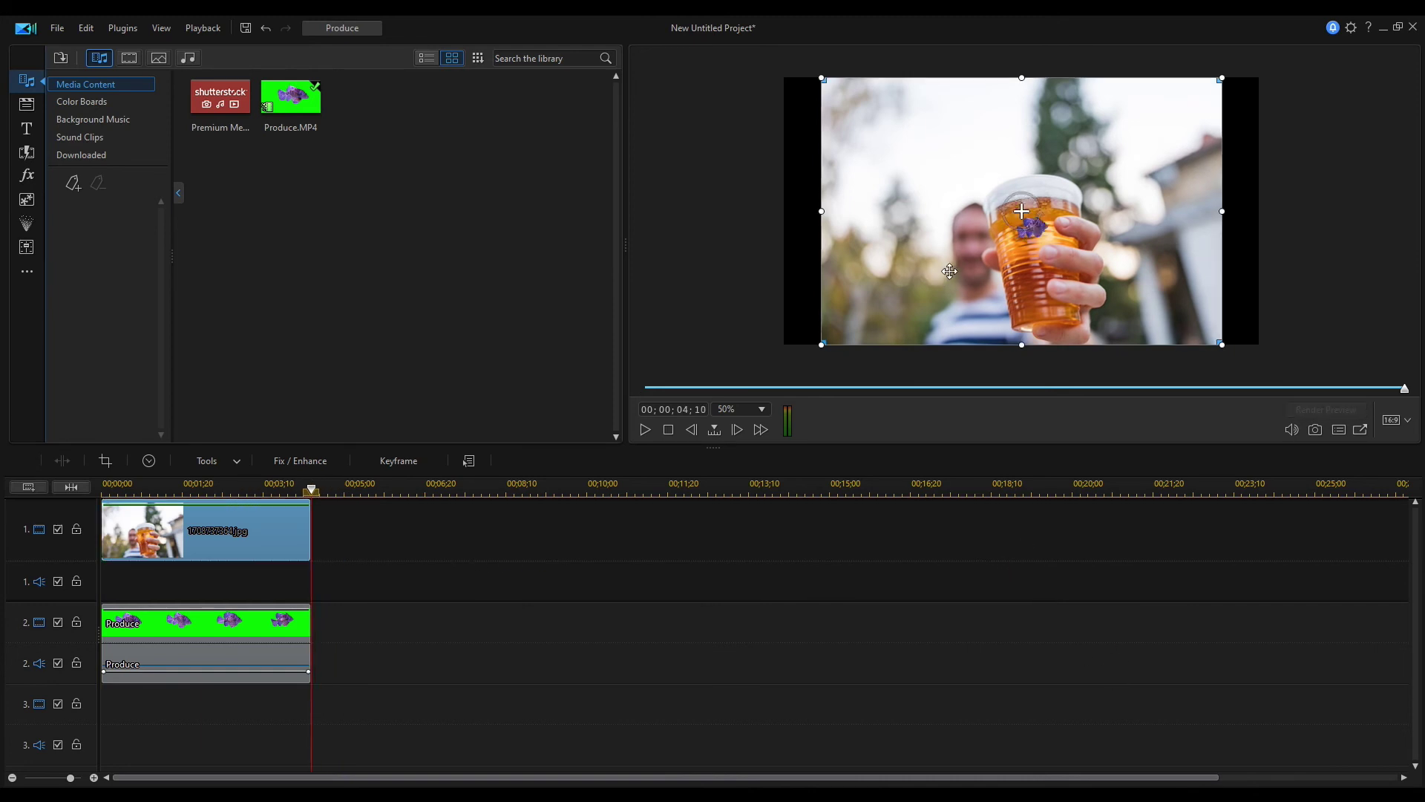
Crop the beer photo to 6836 x 3845 (16:9), framed tightly around the cup.
right_click(255, 531)
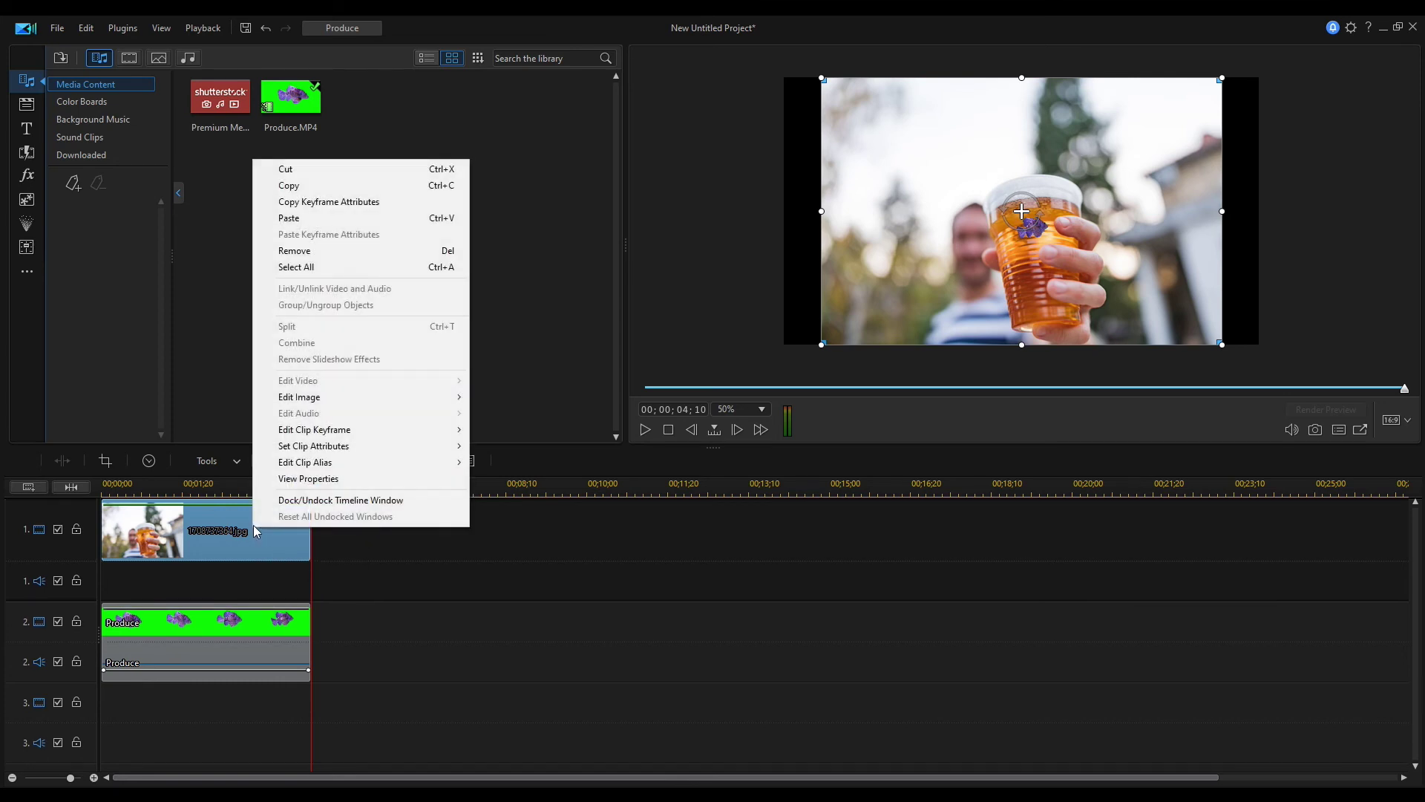
mouse_move(330, 401)
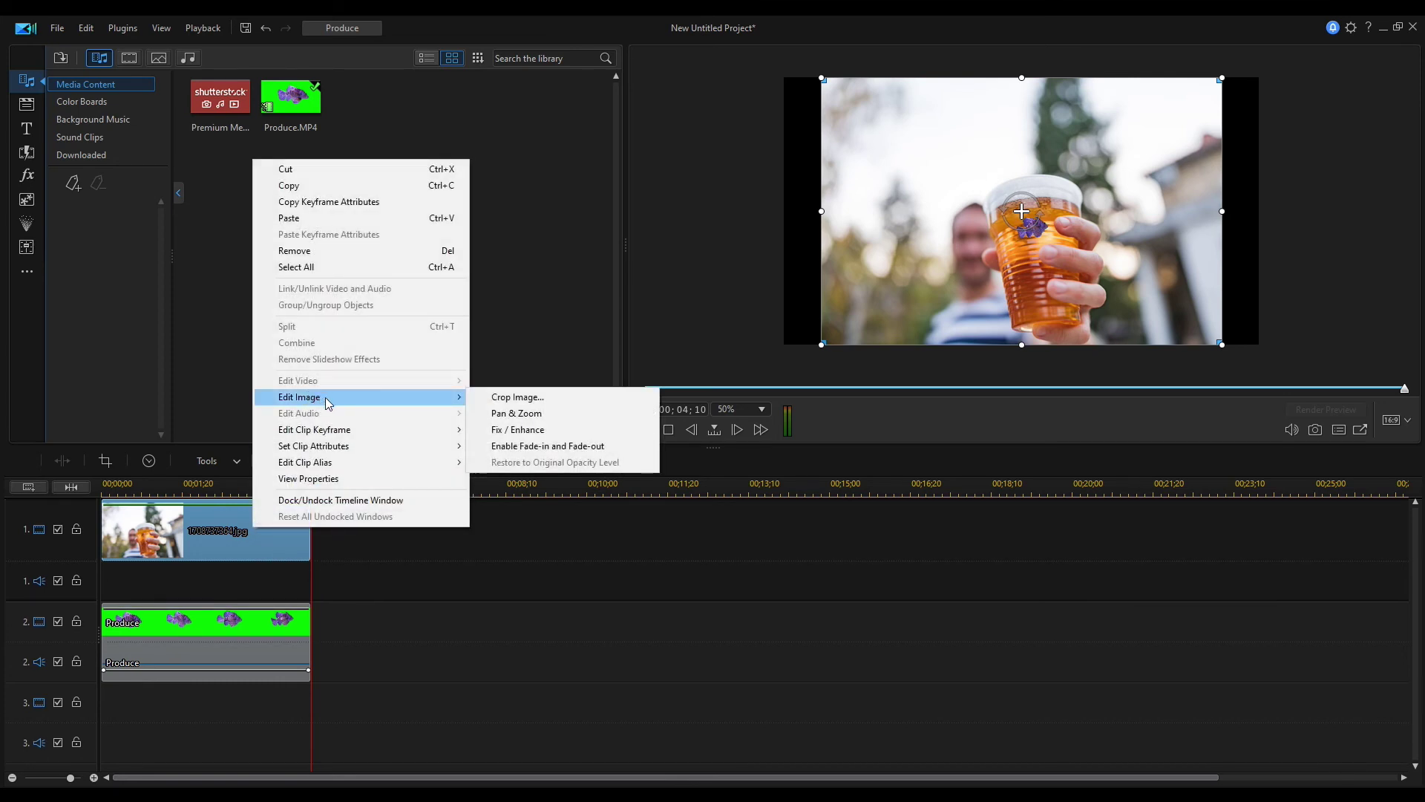
click(508, 397)
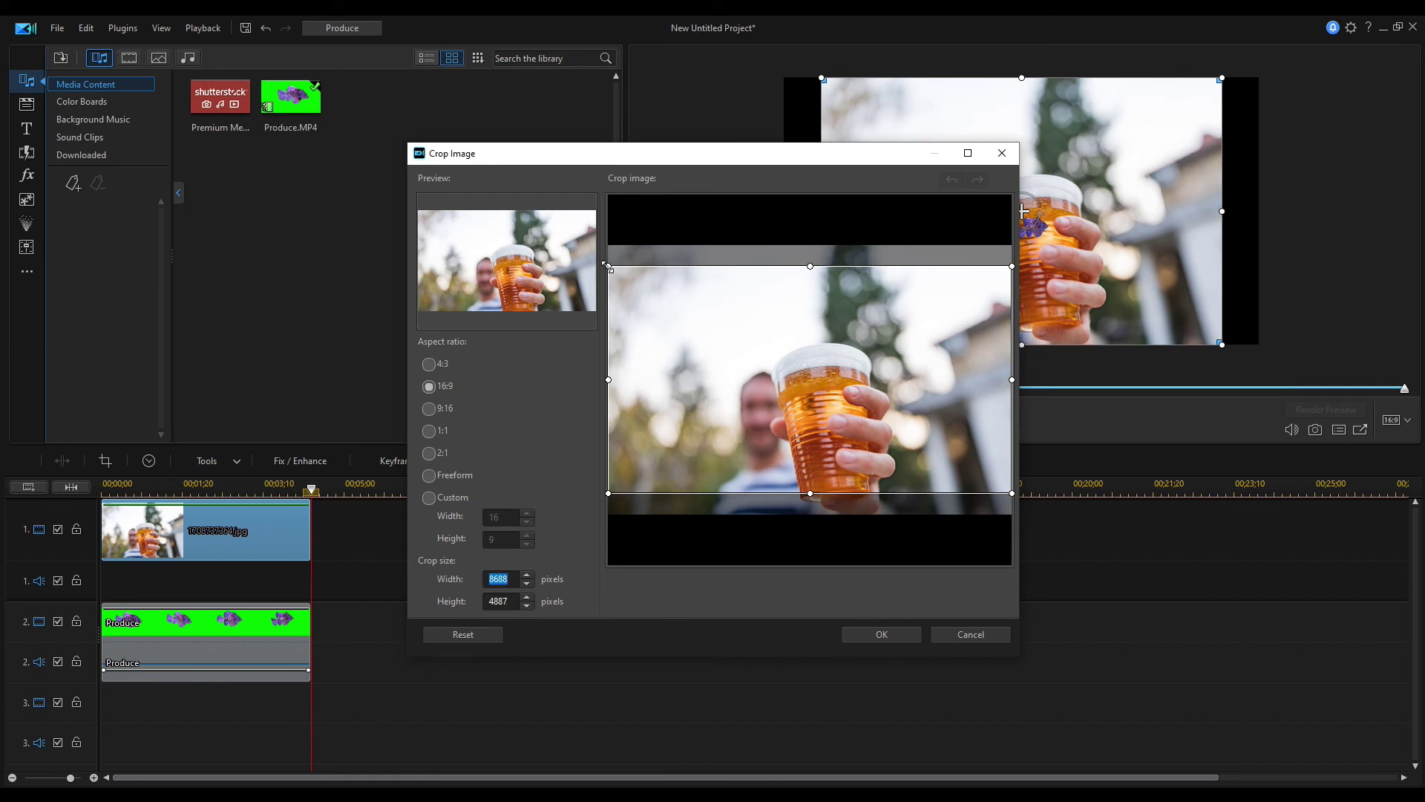
drag(607, 266, 694, 315)
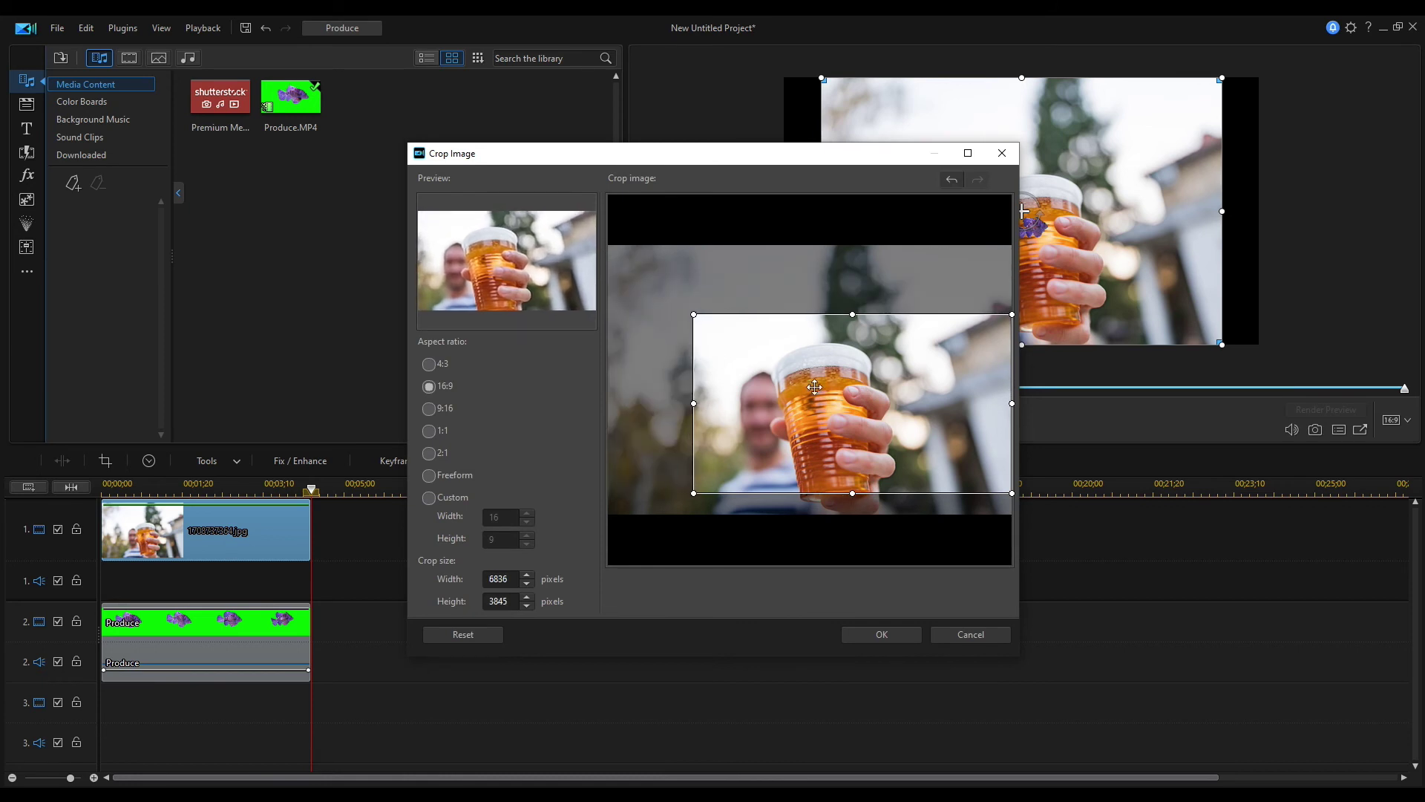
drag(954, 422, 911, 450)
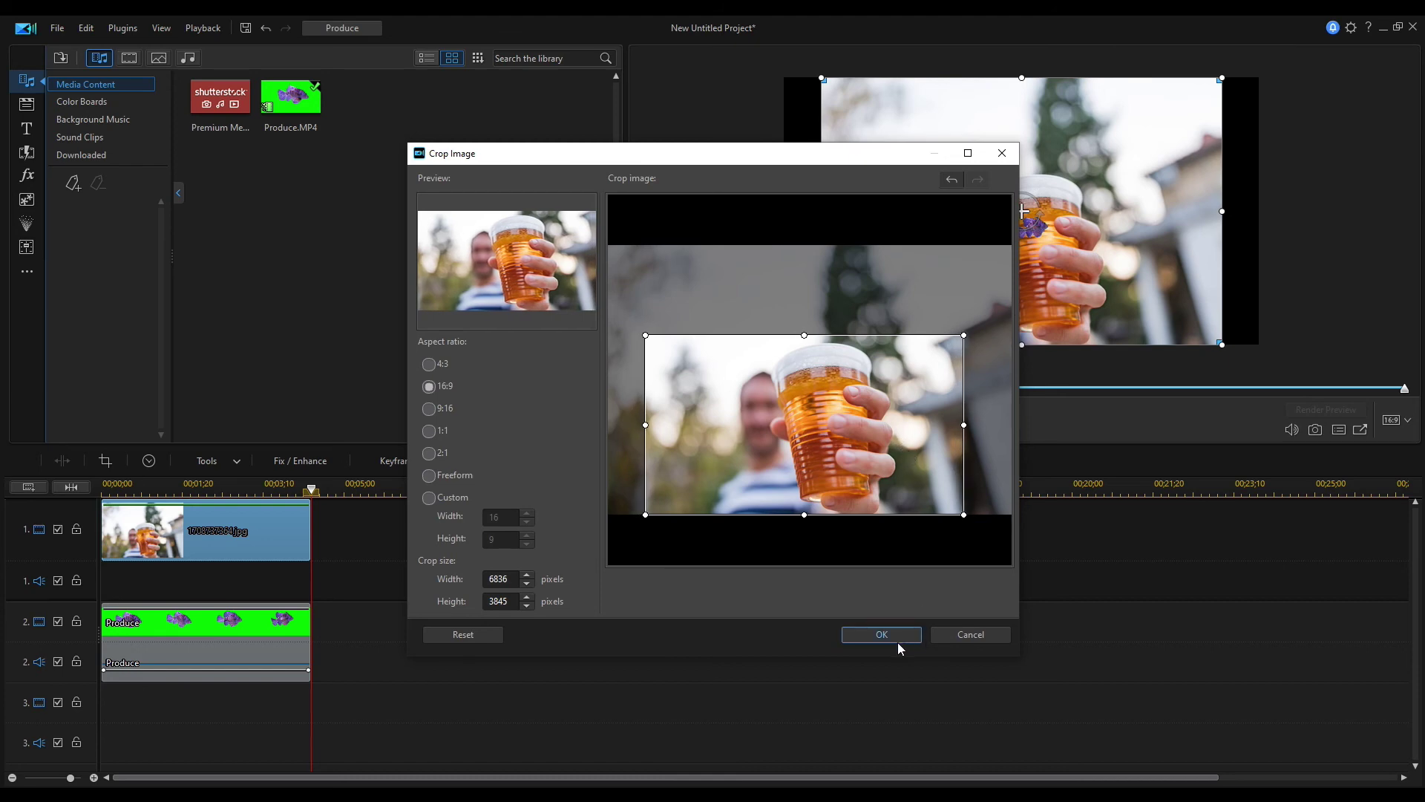
click(893, 633)
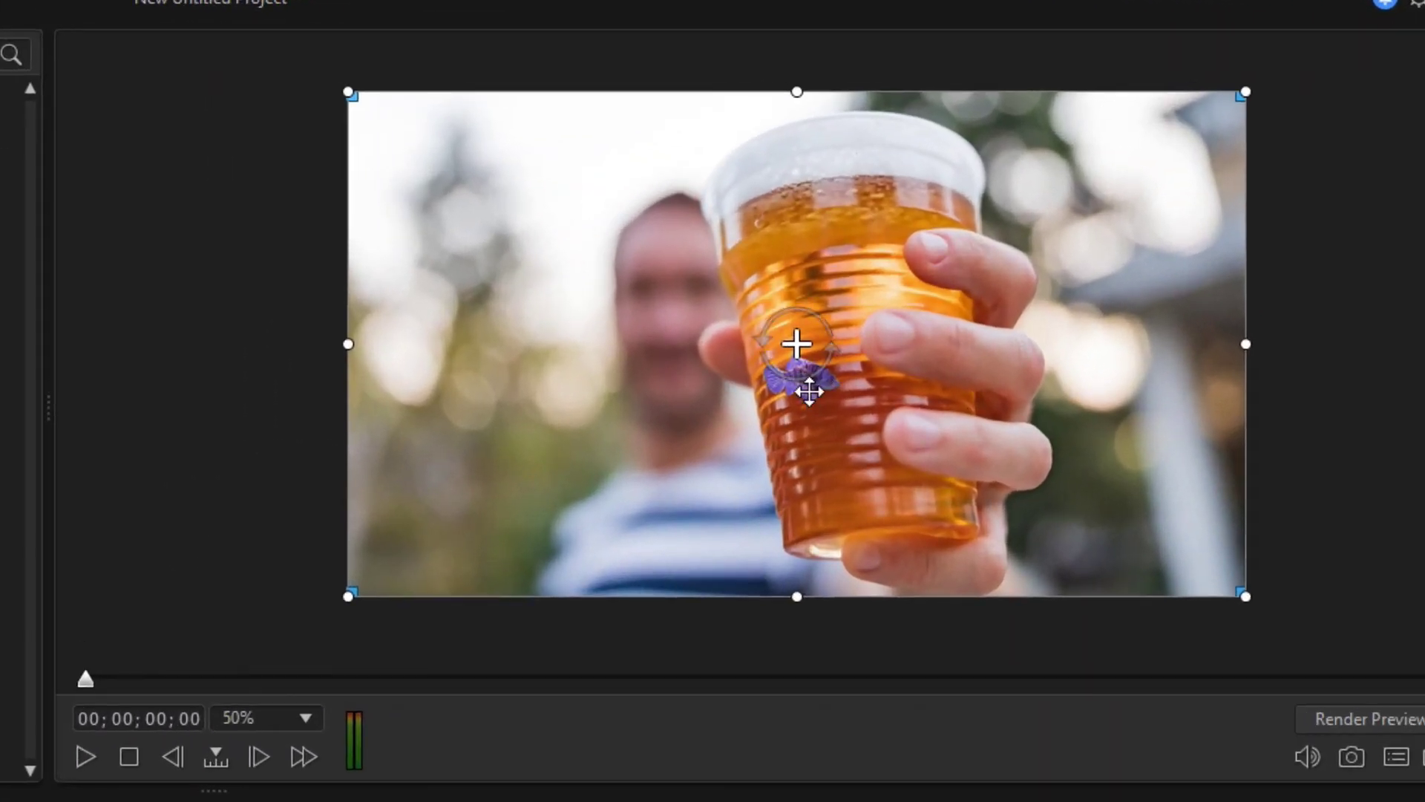
Move the lionfish up near the top of the beer, enlarge it, and review playback.
click(1012, 236)
drag(844, 366, 874, 249)
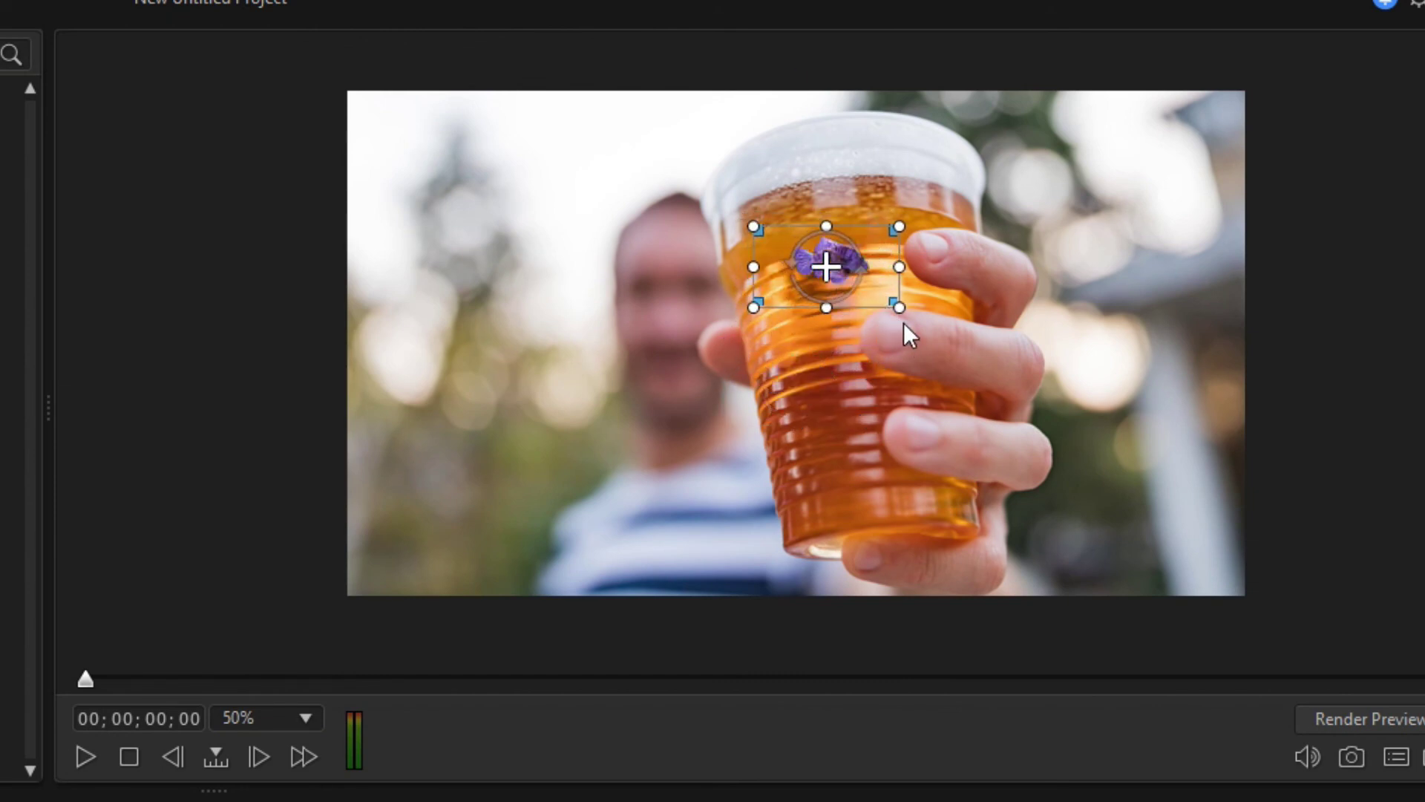
drag(898, 308, 932, 325)
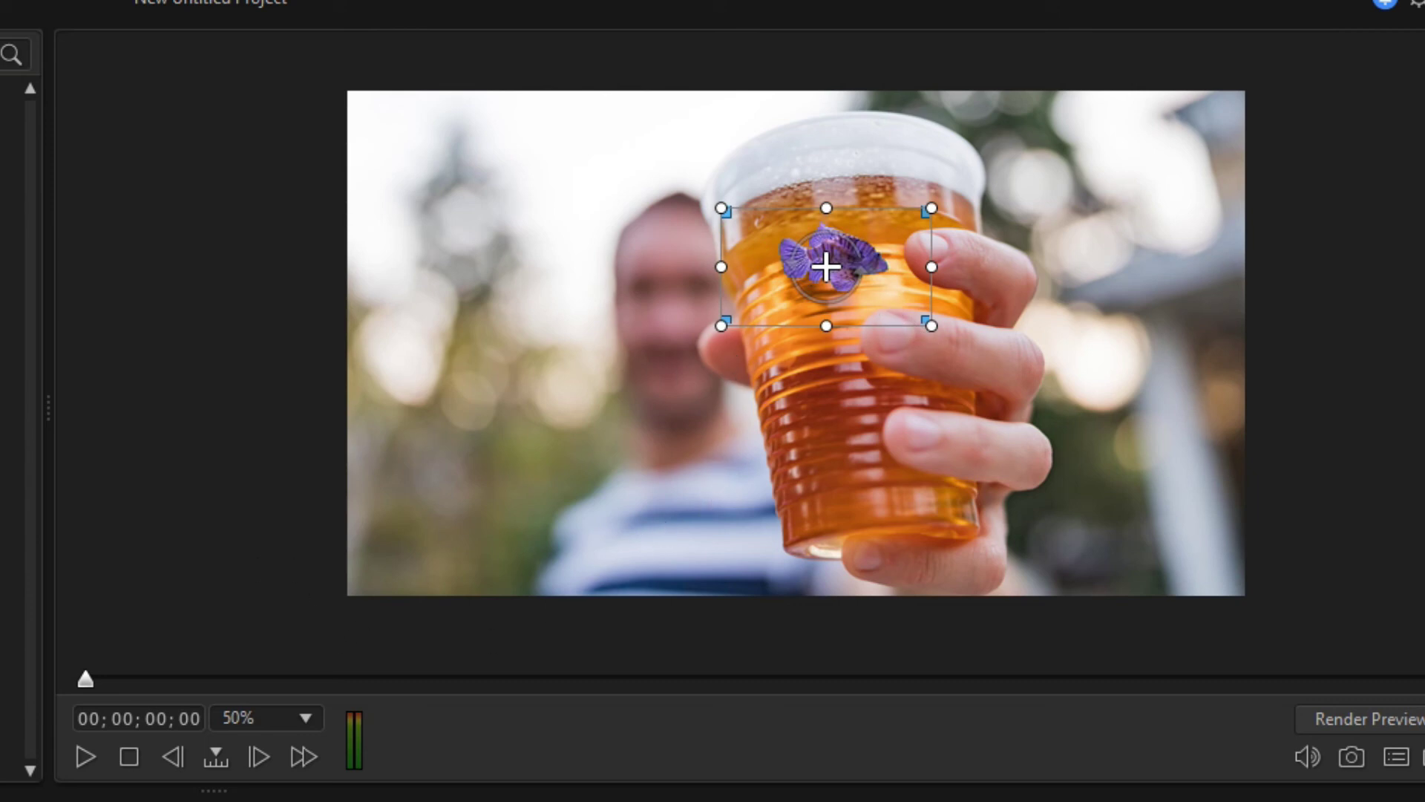
click(85, 757)
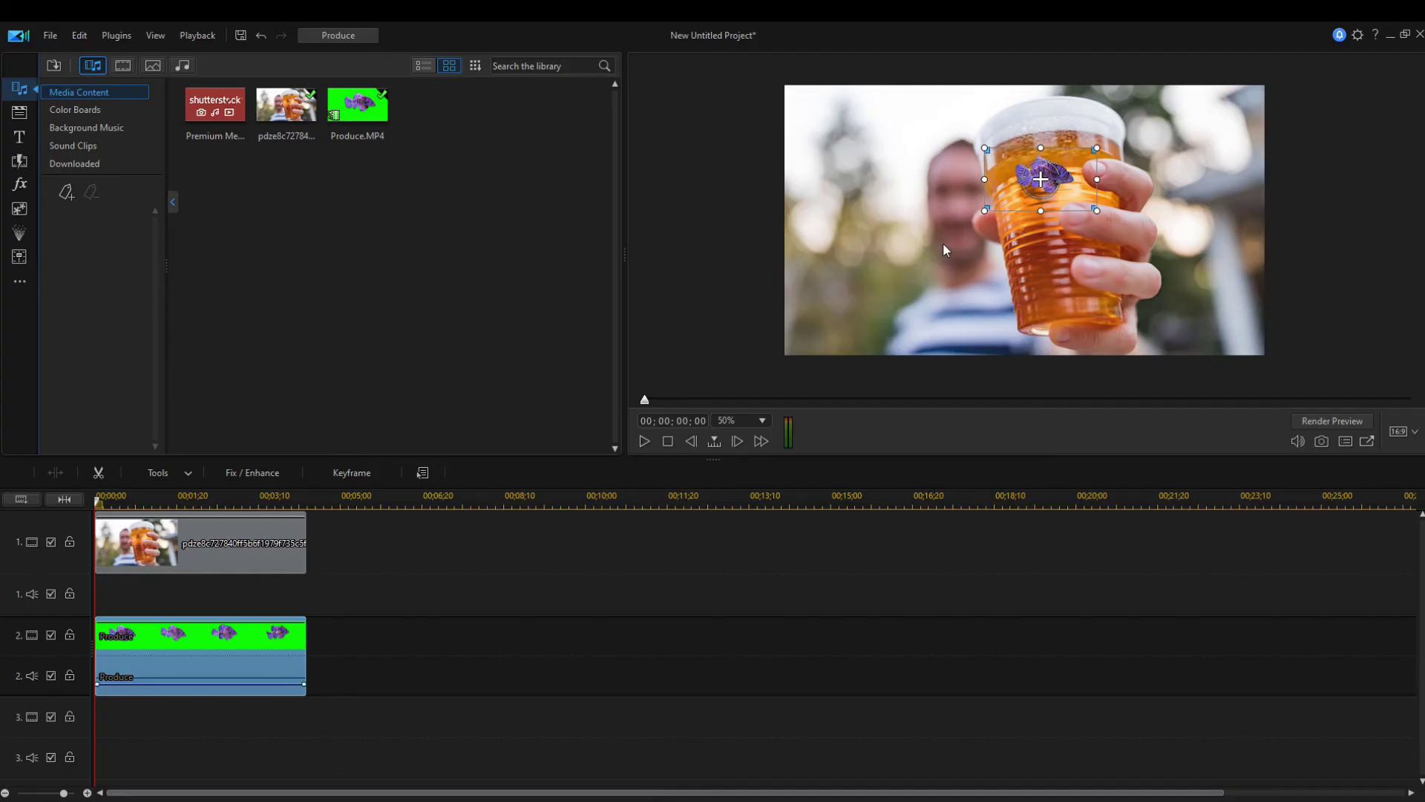
click(667, 359)
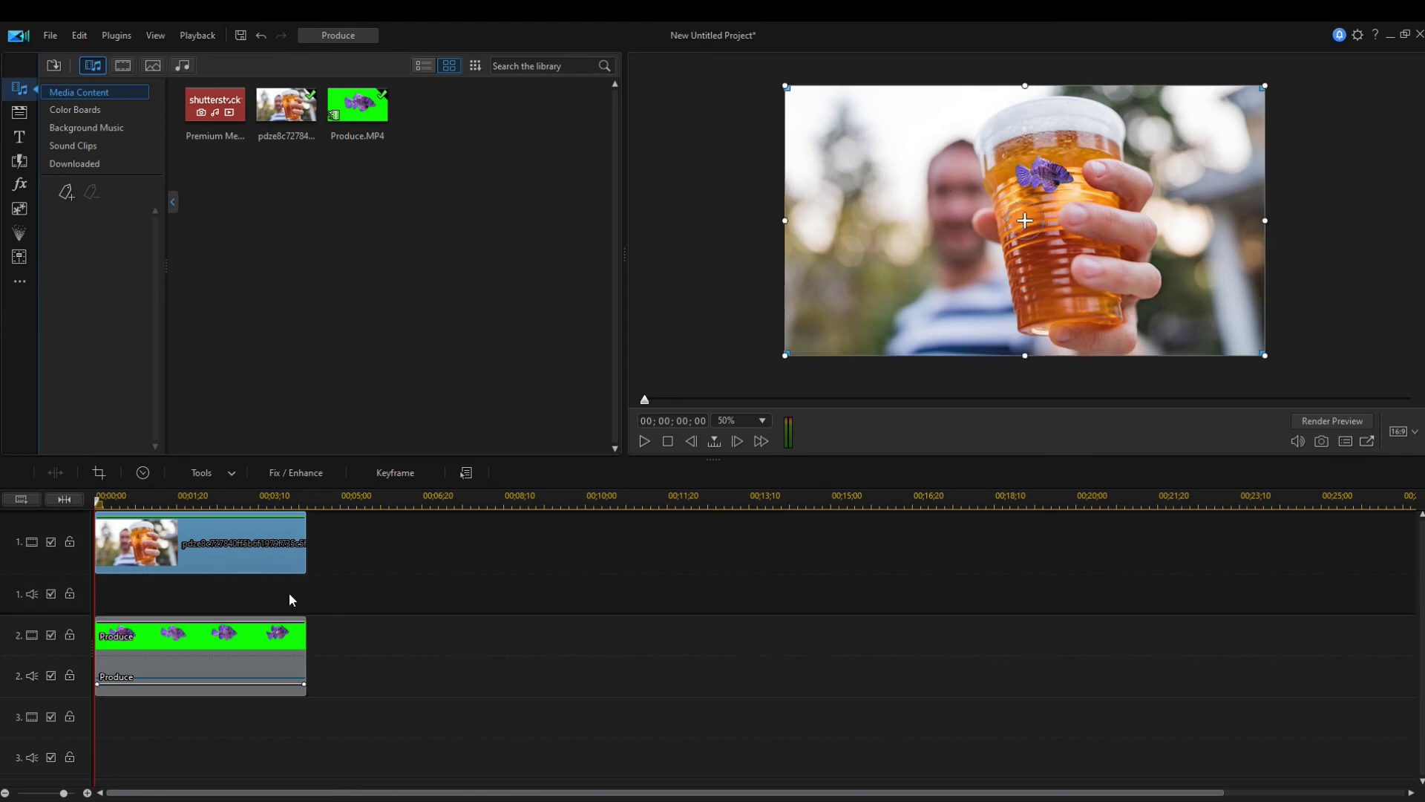
click(246, 636)
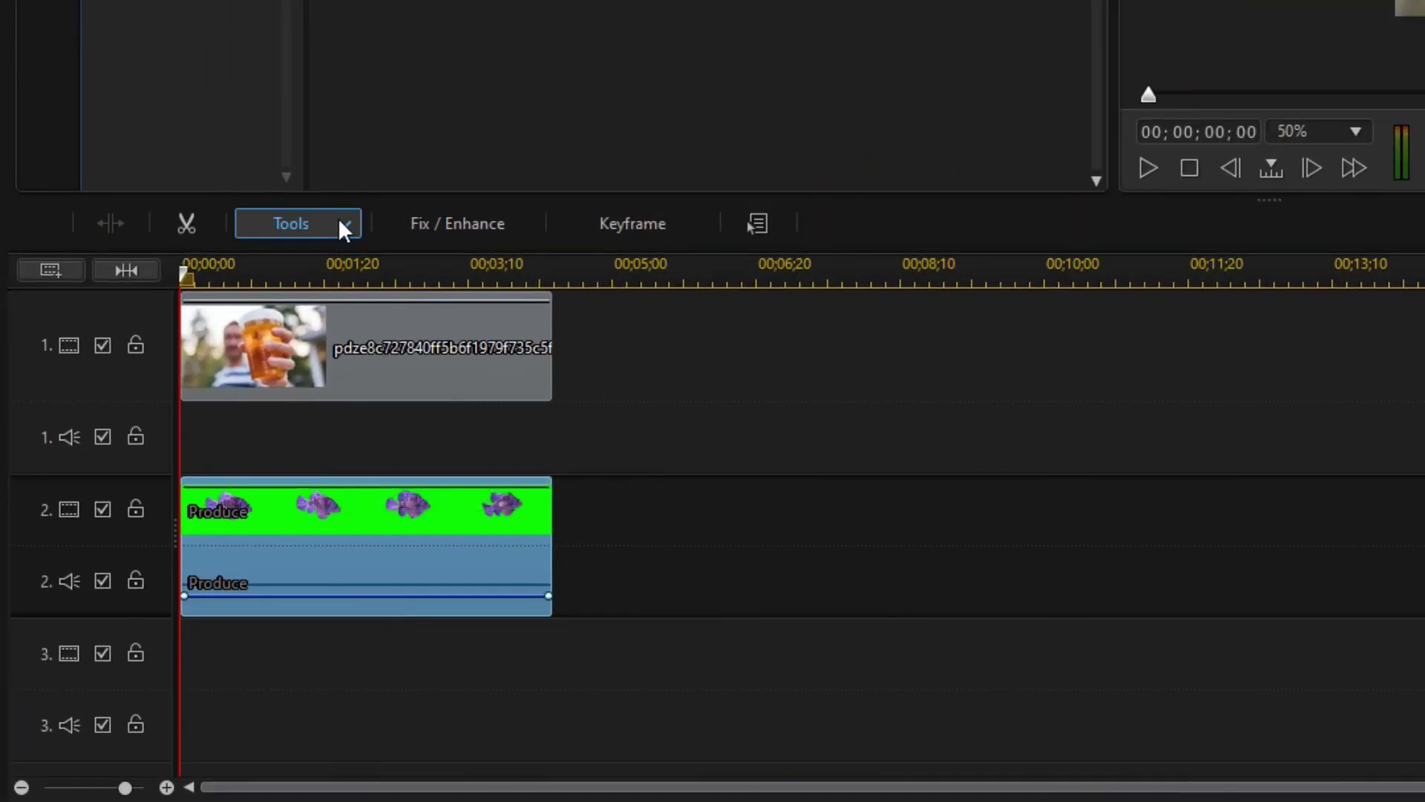
Set the fish clip's blending mode to Darken via Tools > Blending Mode.
click(183, 472)
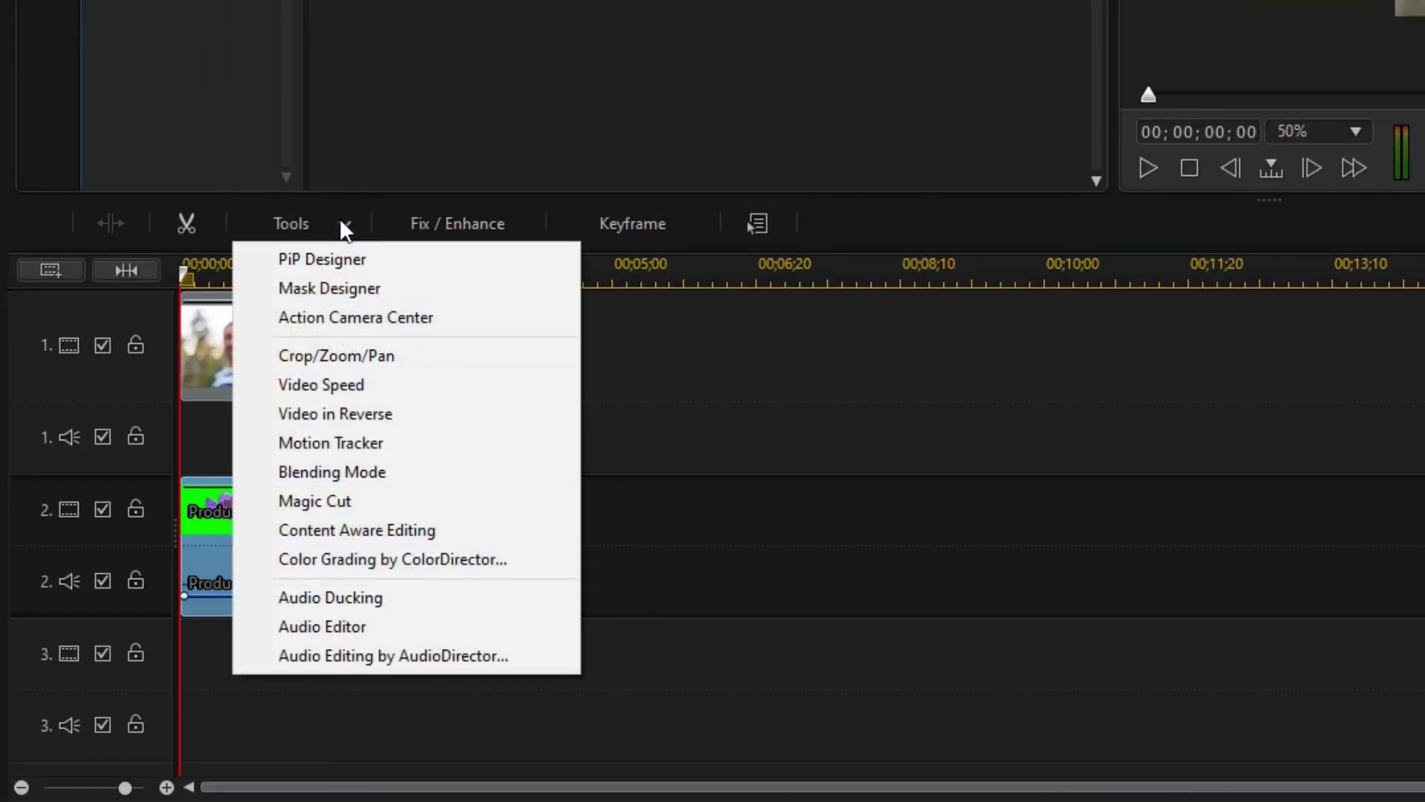
click(341, 471)
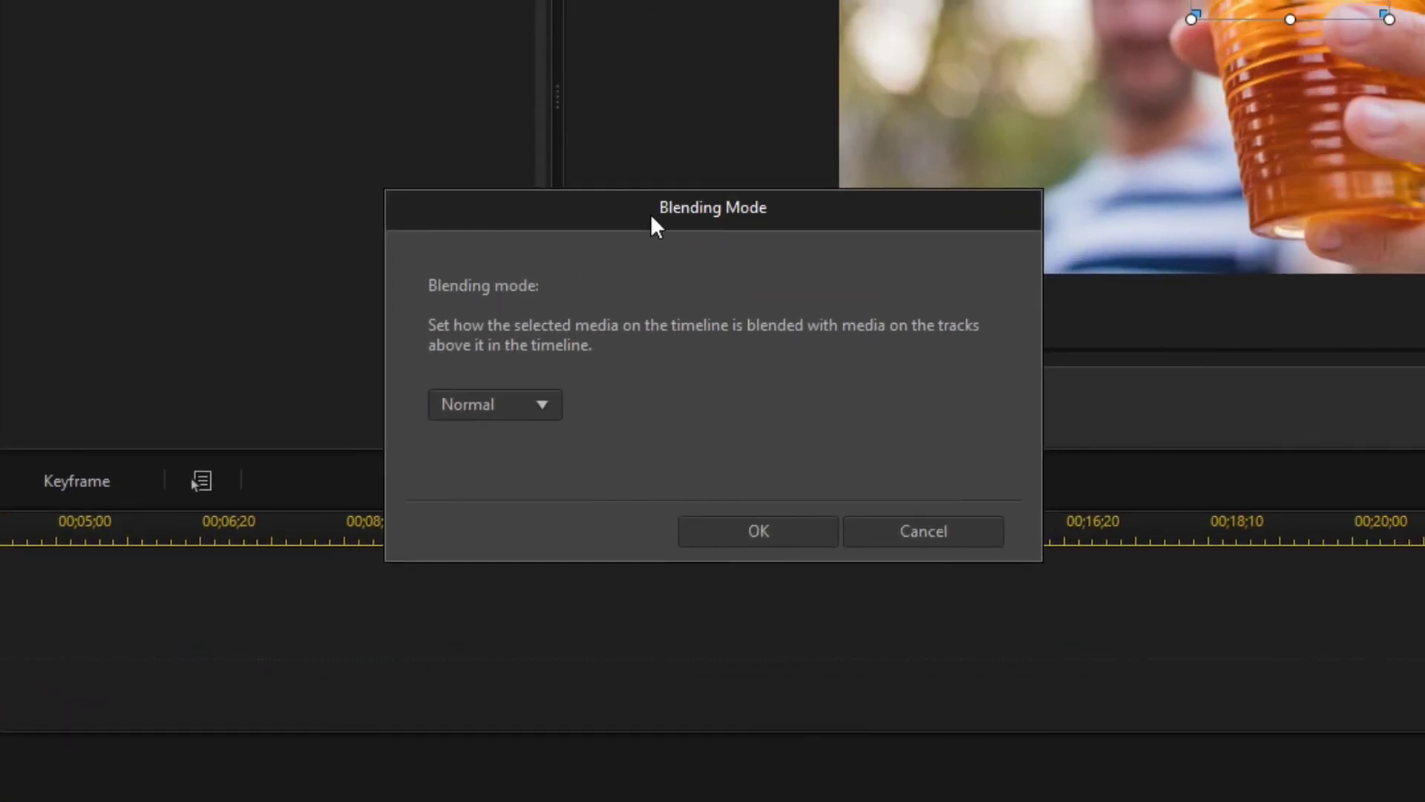
drag(652, 217, 833, 74)
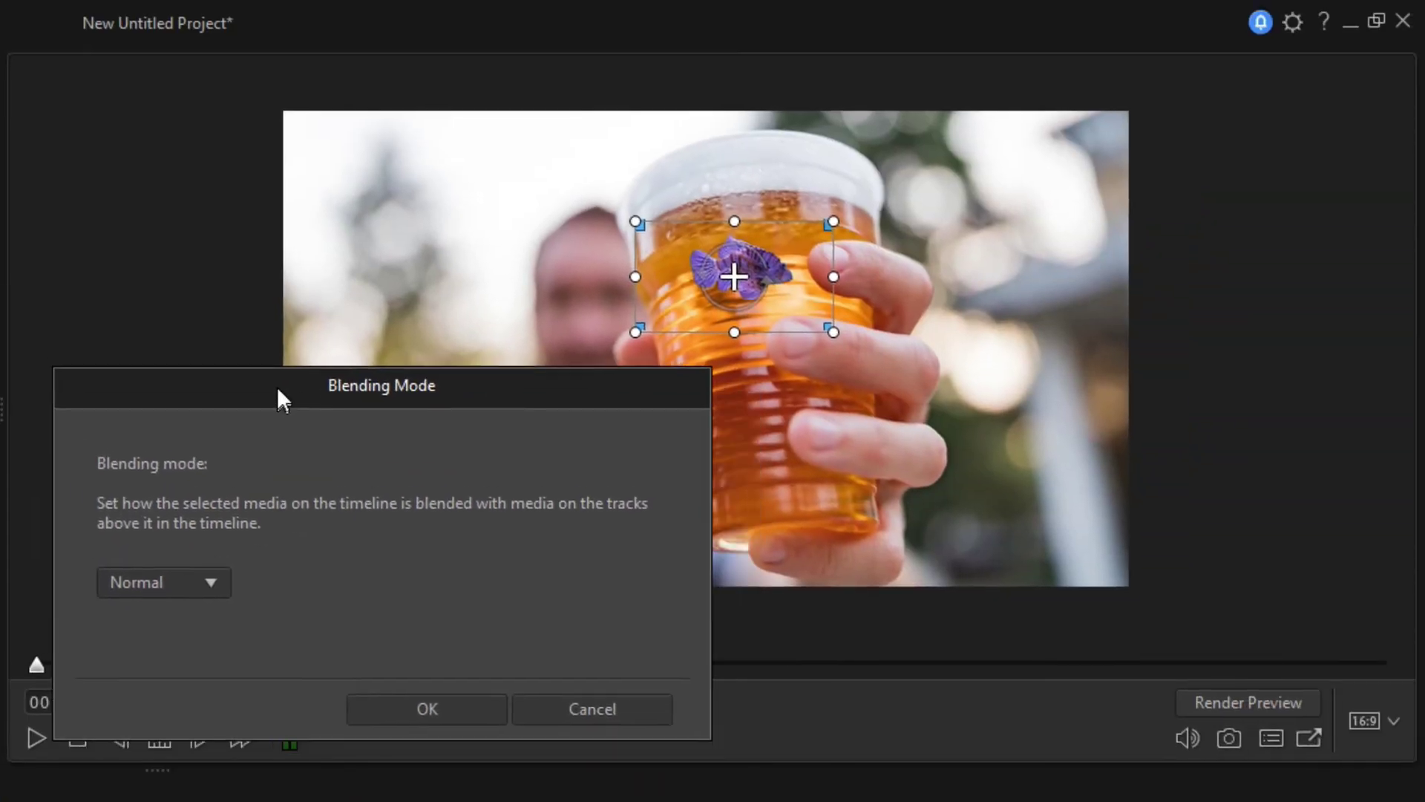
drag(277, 389, 276, 380)
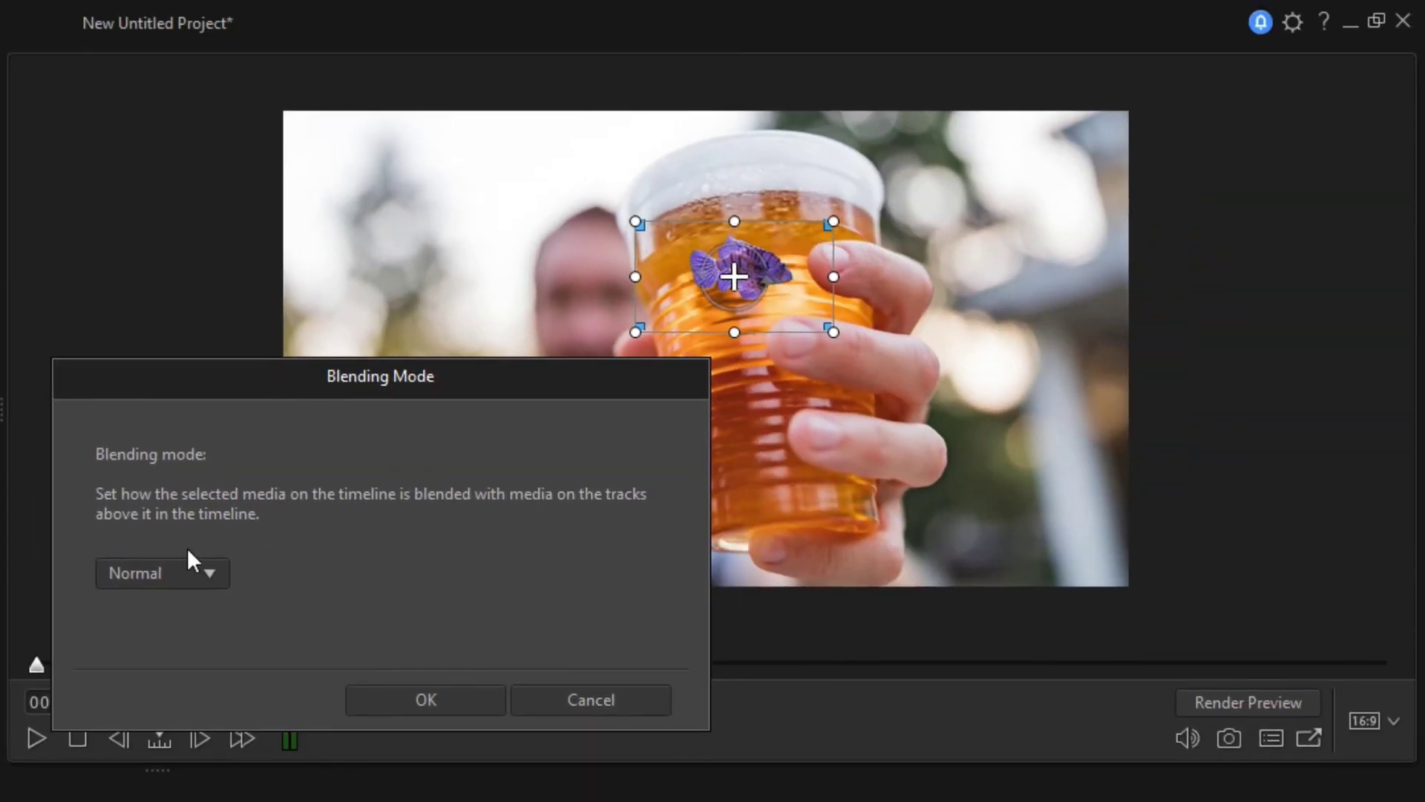
click(164, 581)
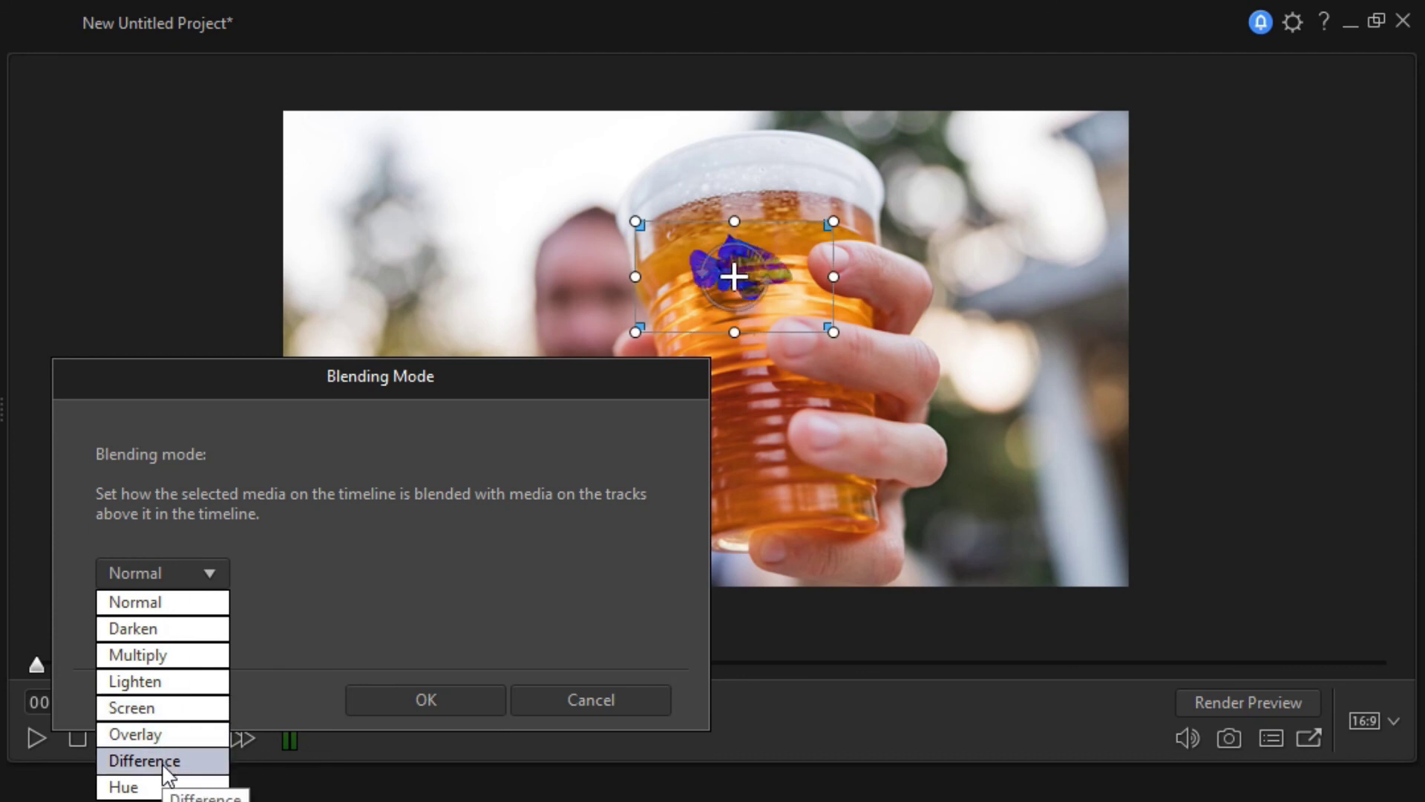
click(153, 631)
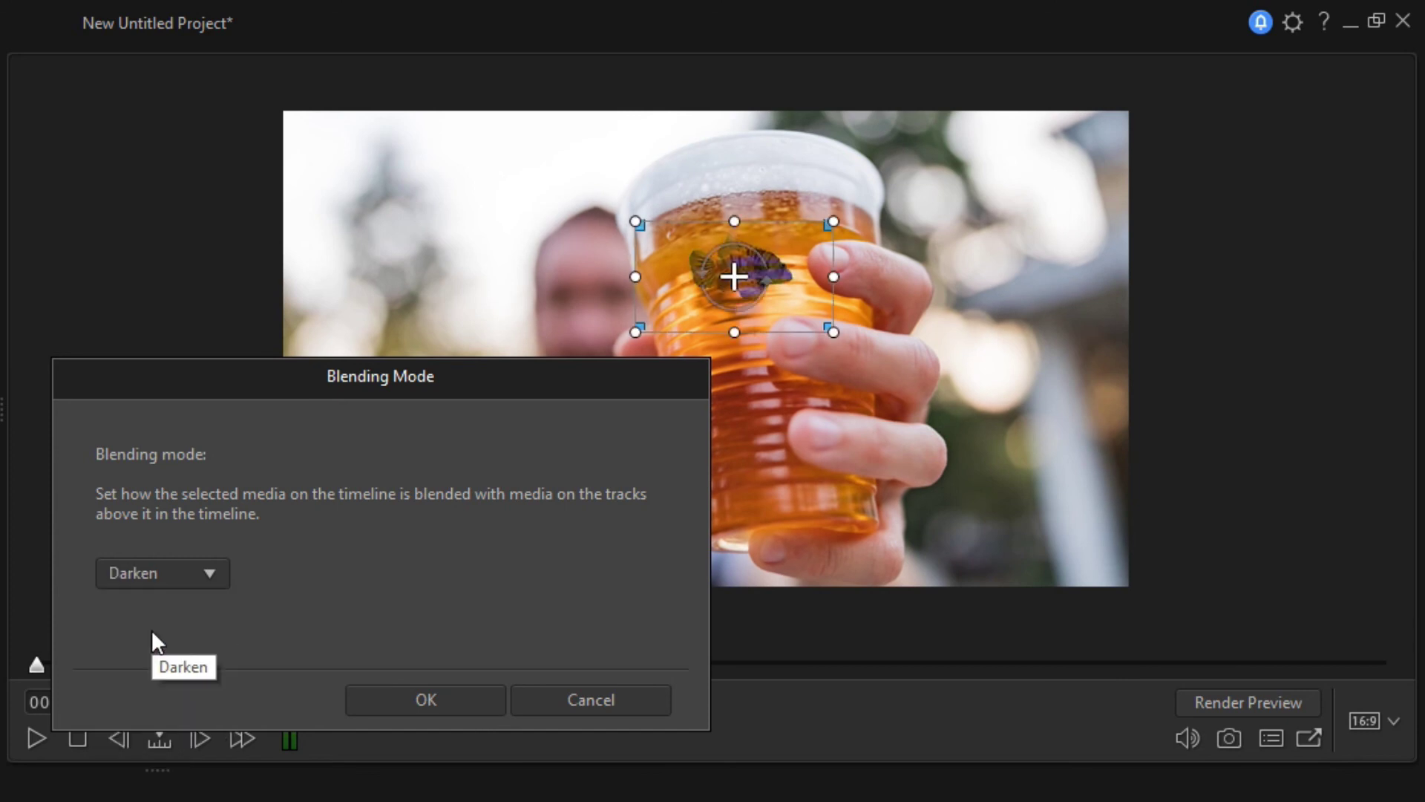